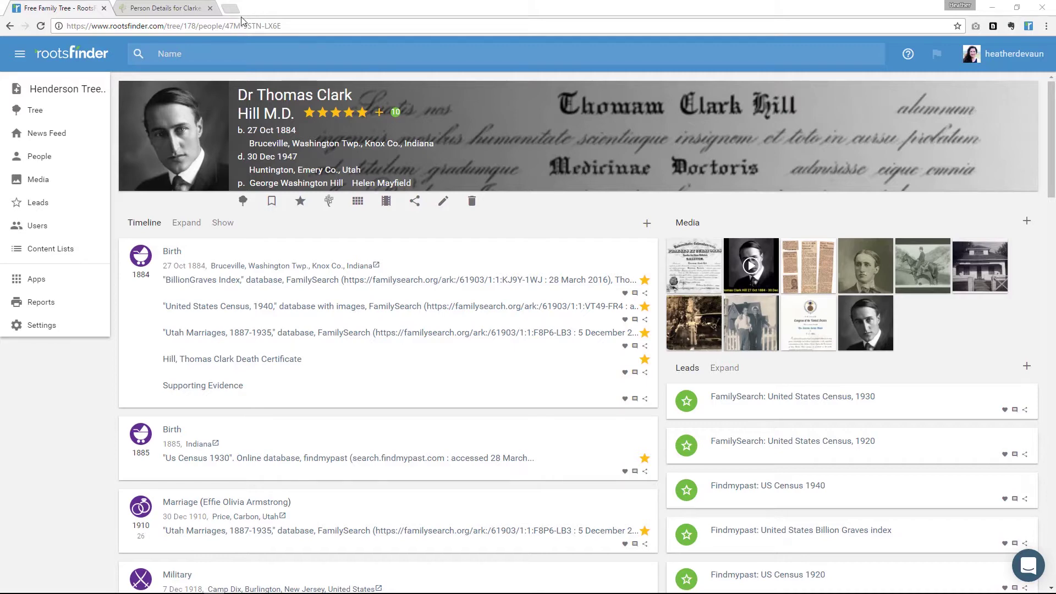
Open the third listed child from Parents & Siblings in a separate tab and display that profile
scroll(529, 282, "down", 1)
scroll(528, 281, "down", 10)
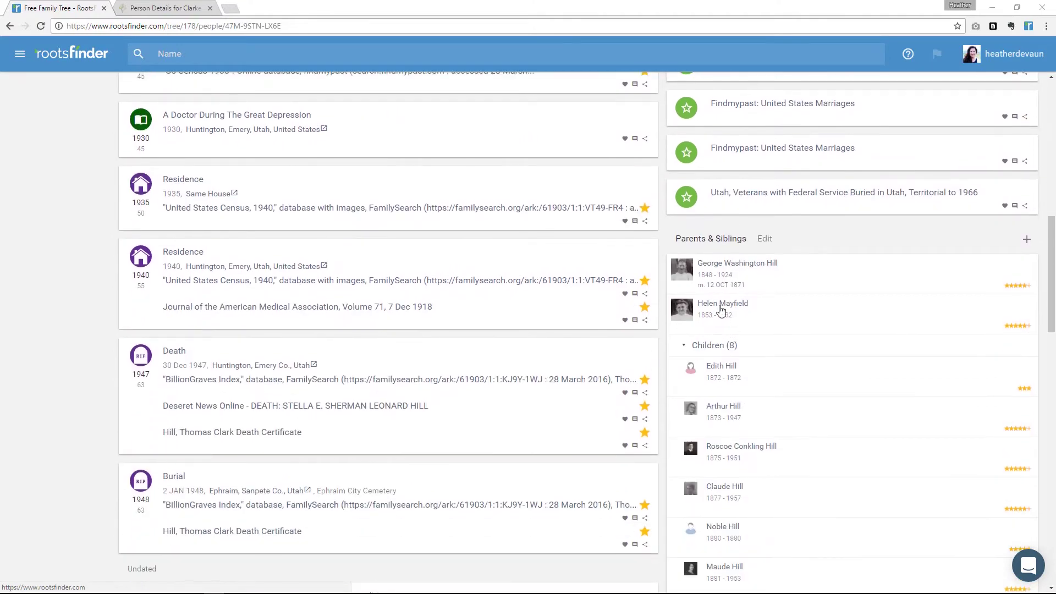
scroll(722, 305, "down", 3)
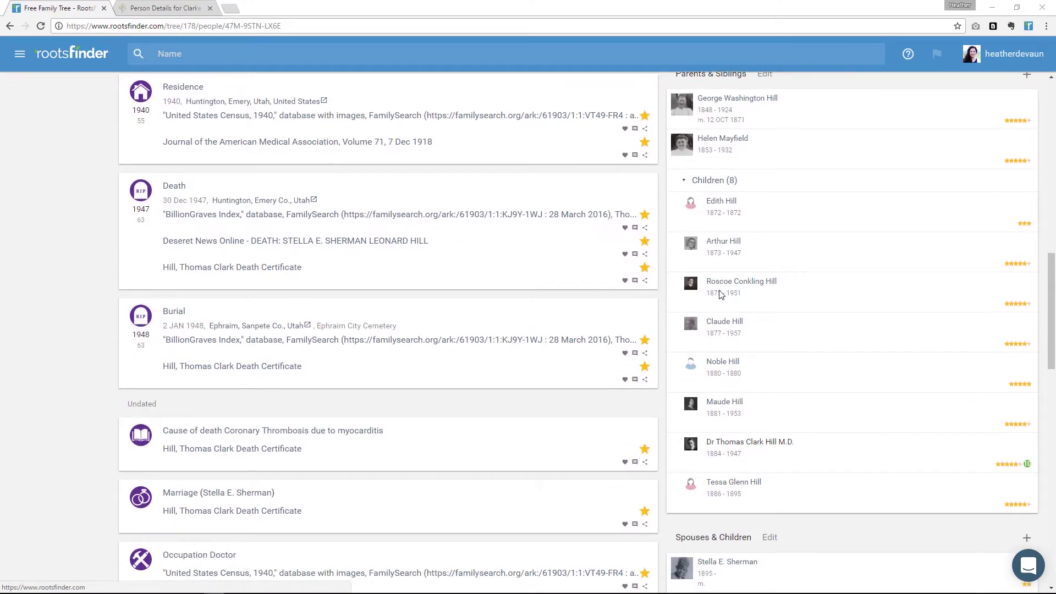
right_click(720, 283)
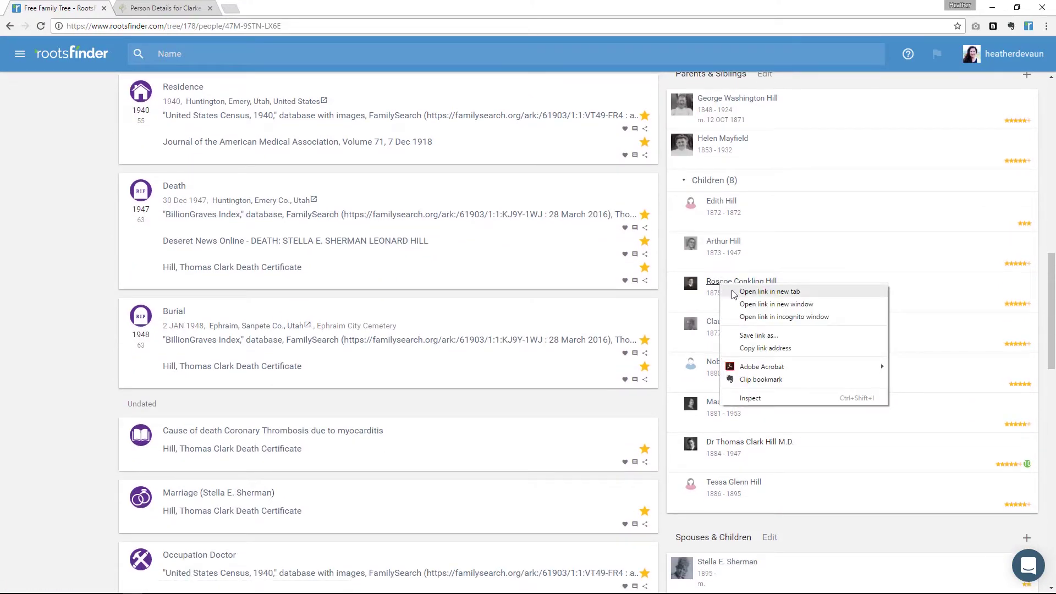
left_click(736, 293)
left_click(172, 8)
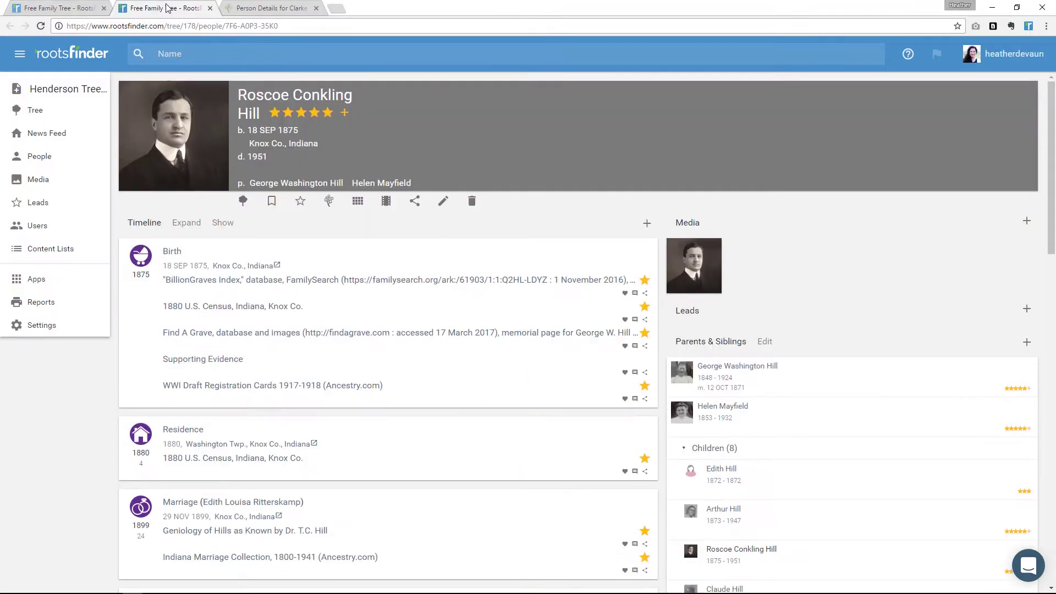
Close the sibling's profile tab and restore it with Reopen closed tab
left_click(210, 9)
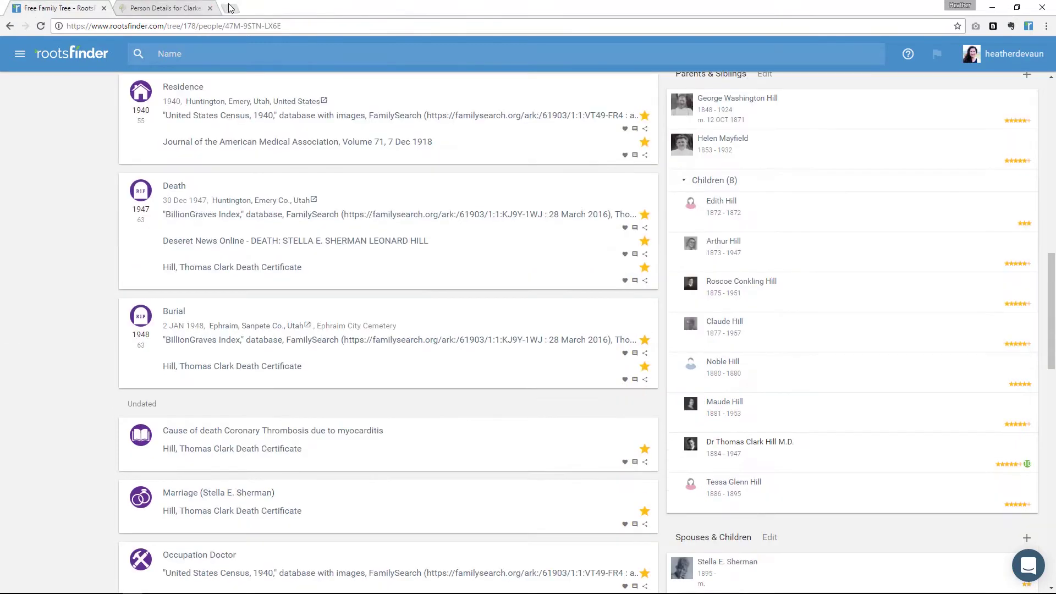
right_click(232, 12)
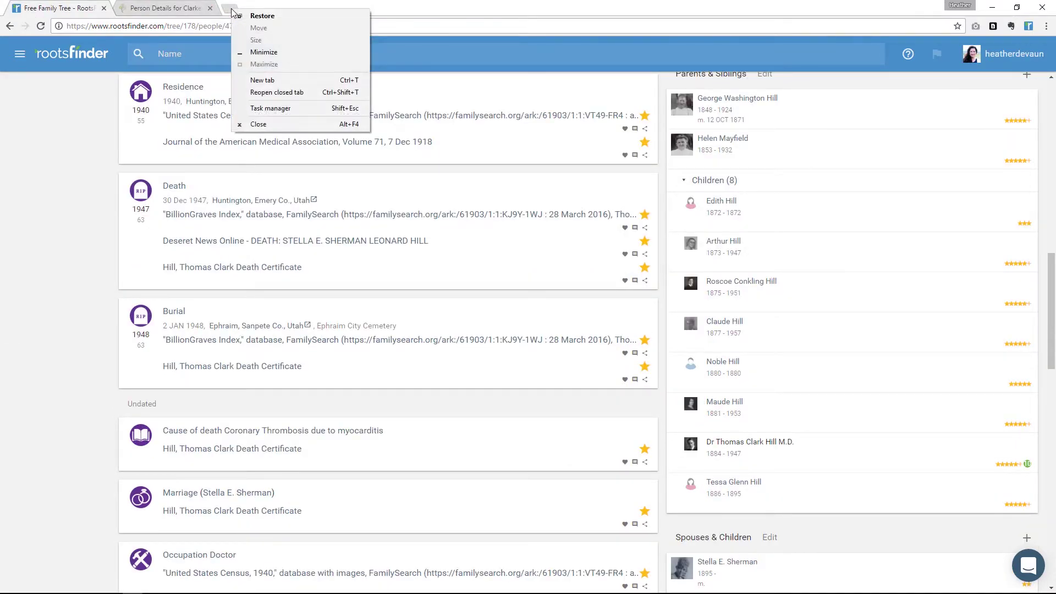
left_click(276, 91)
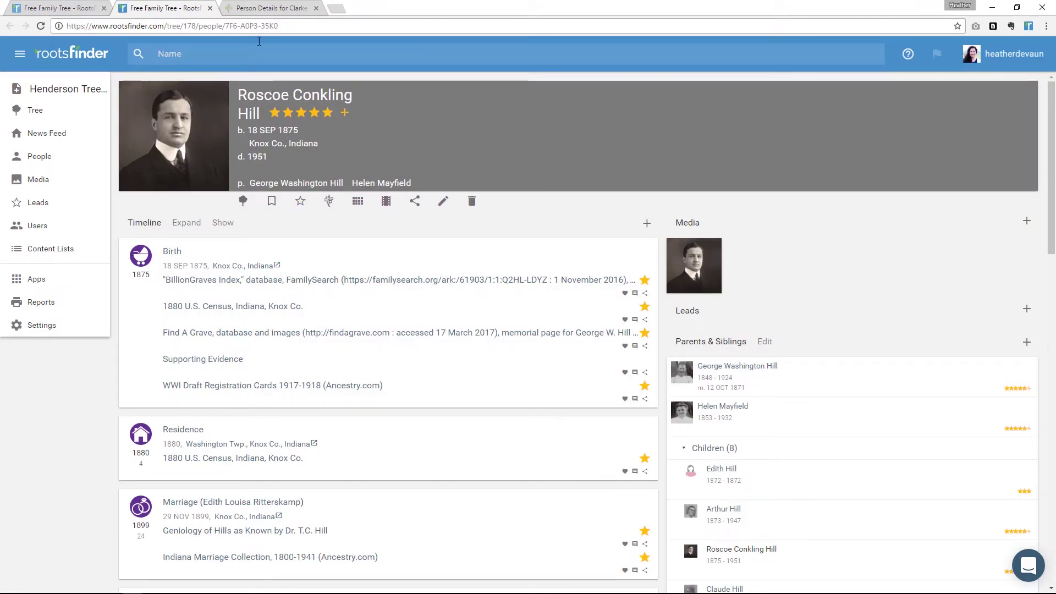
Close the restored sibling profile tab and return to the top of the original ancestor's profile
left_click(210, 9)
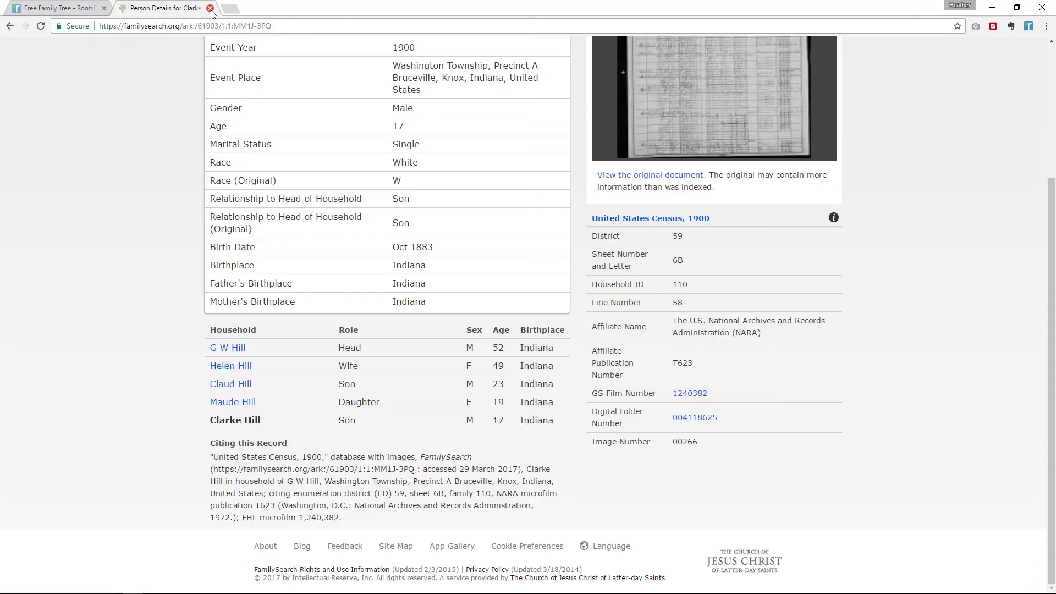
left_click(67, 8)
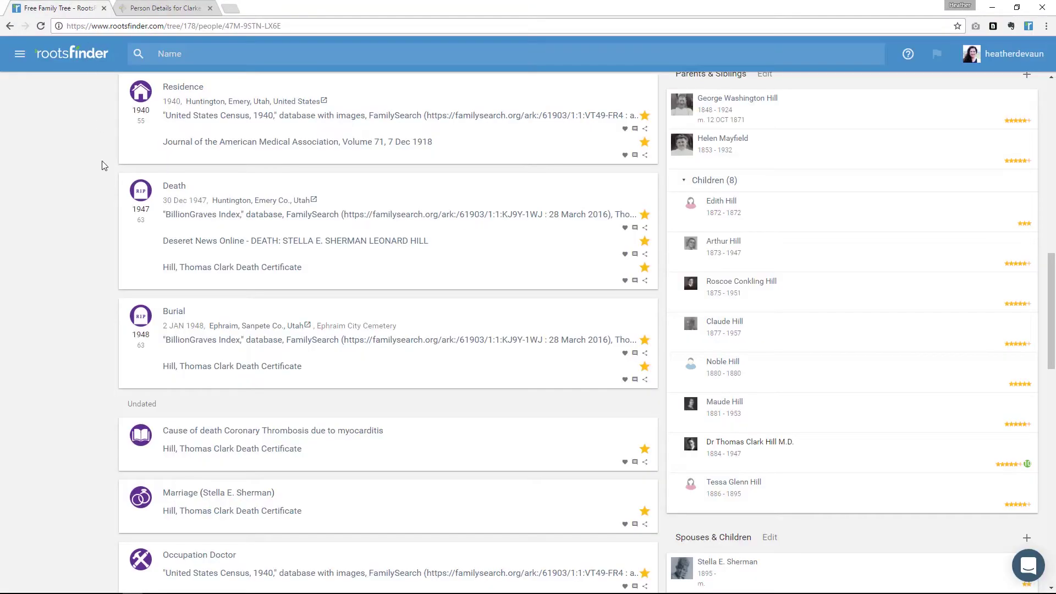
scroll(104, 166, "up", 20)
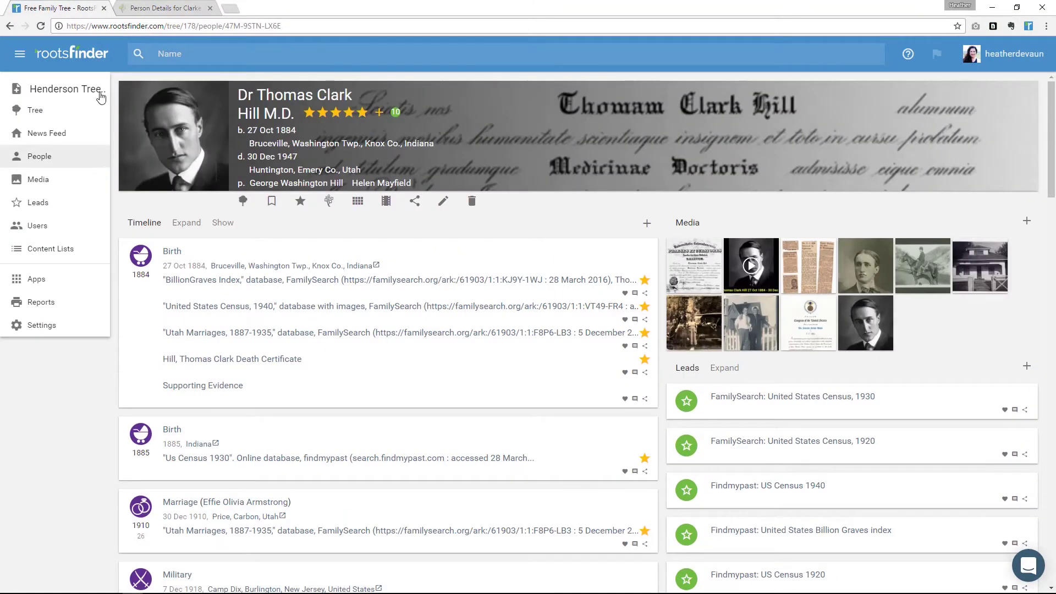
right_click(52, 9)
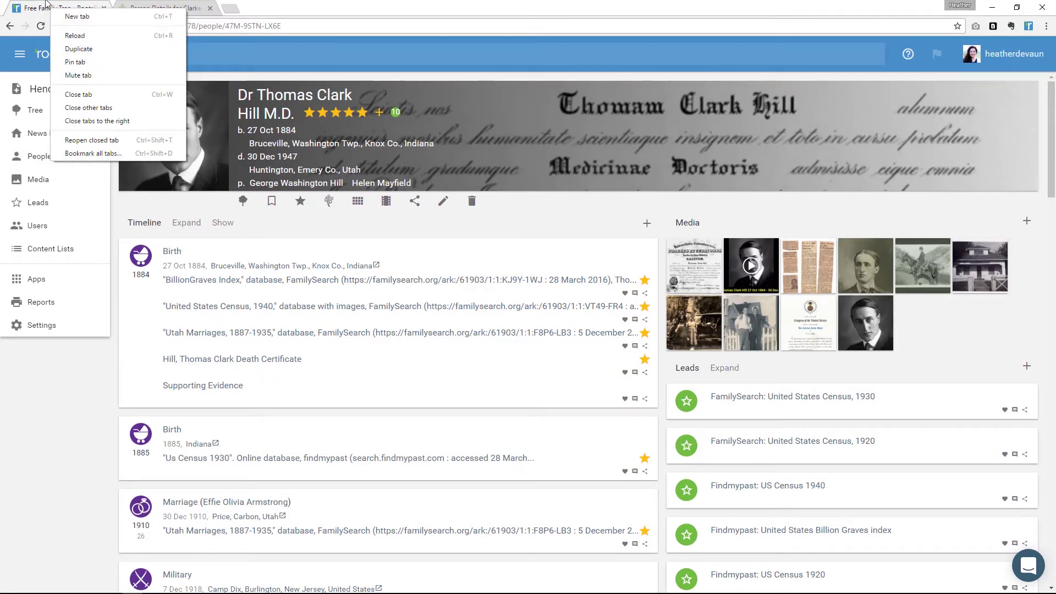
left_click(19, 11)
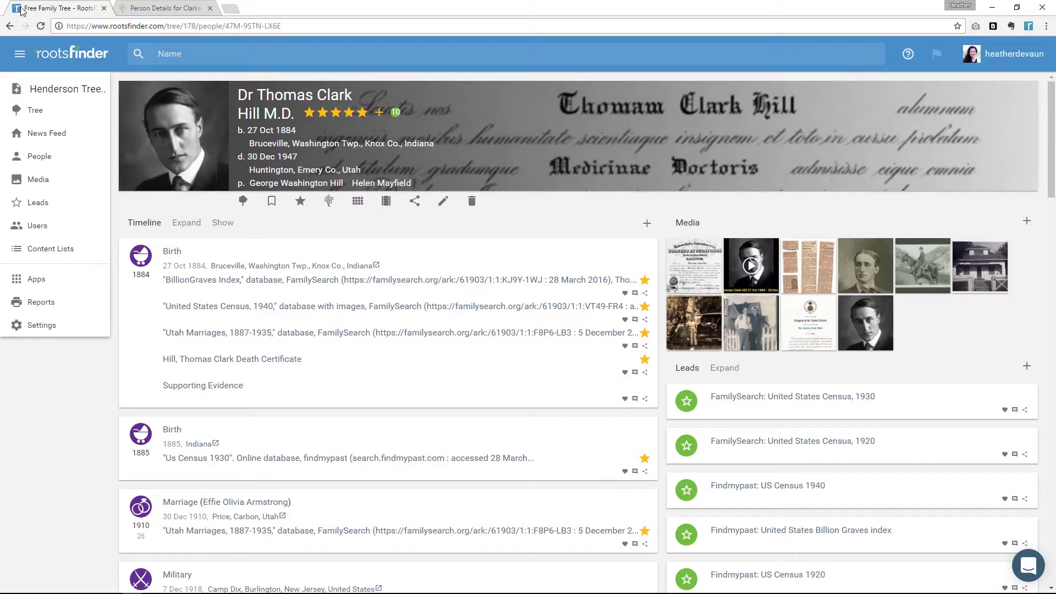
right_click(25, 113)
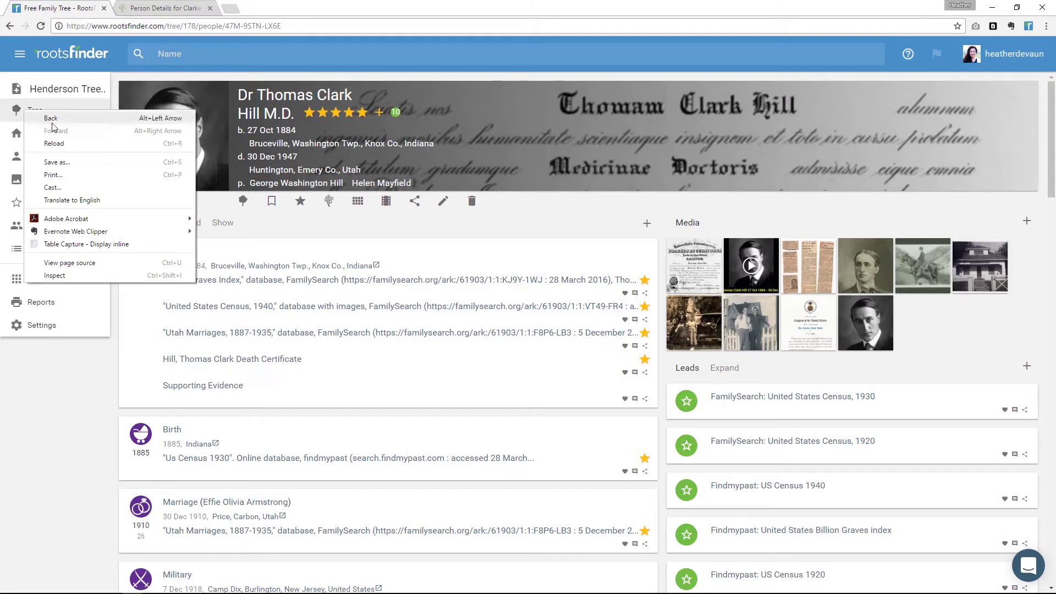
left_click(49, 10)
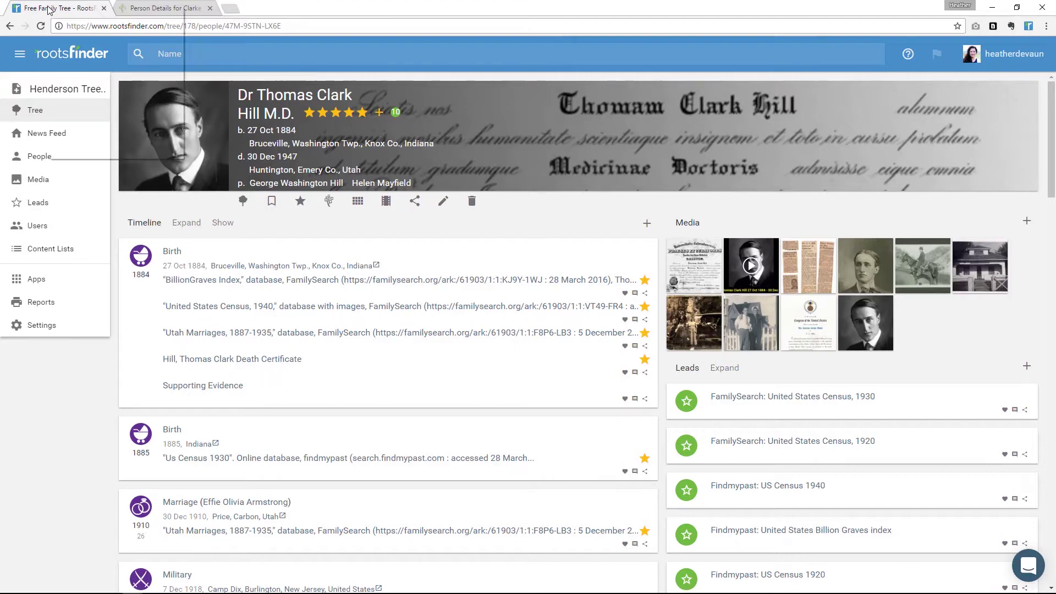
View the family tree in a duplicate of the profile tab, and close the duplicate
right_click(49, 10)
left_click(85, 51)
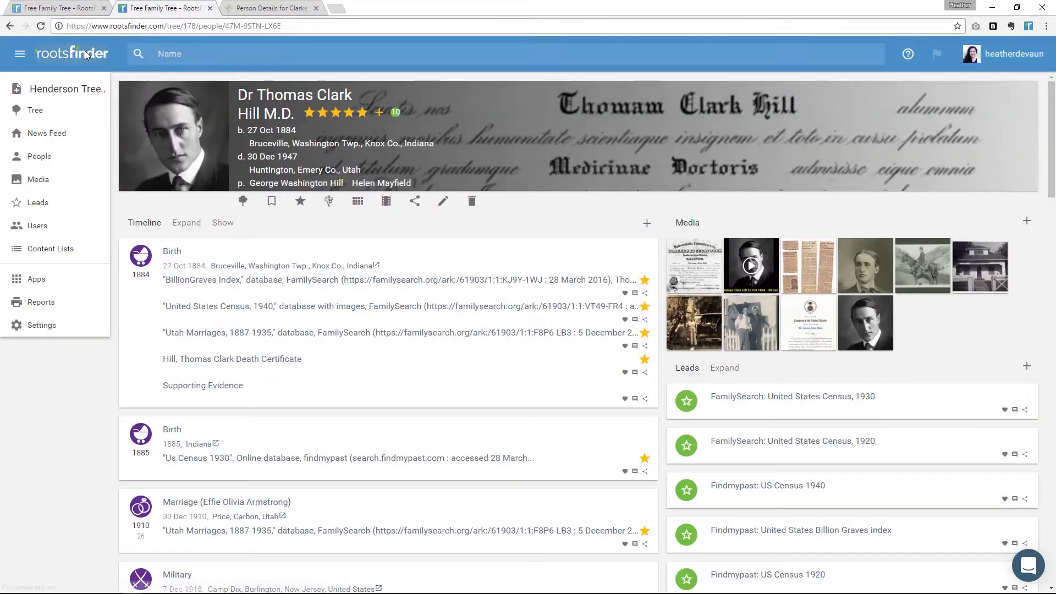
left_click(44, 113)
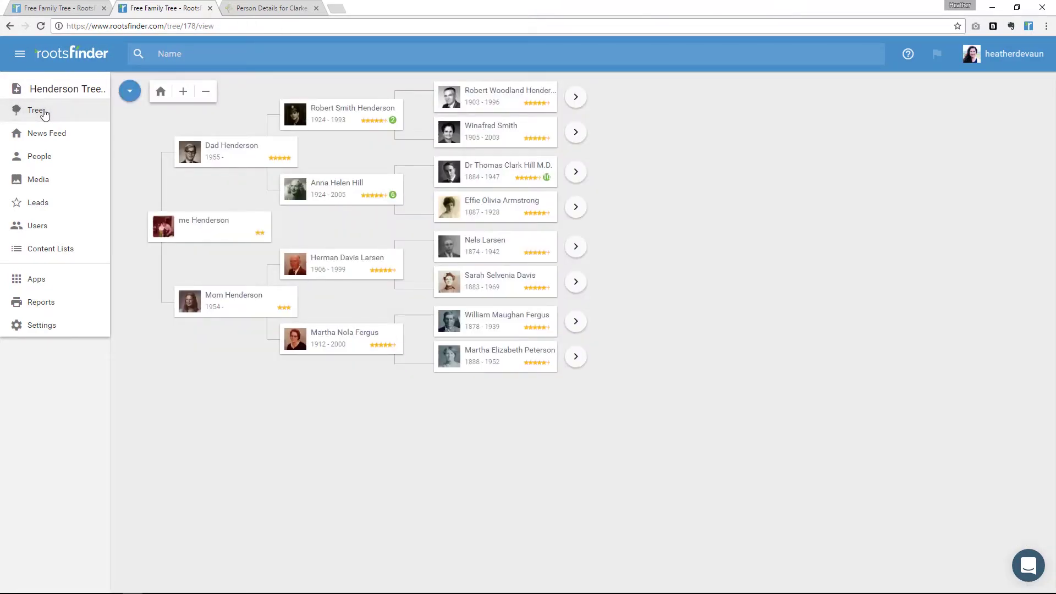
left_click(210, 8)
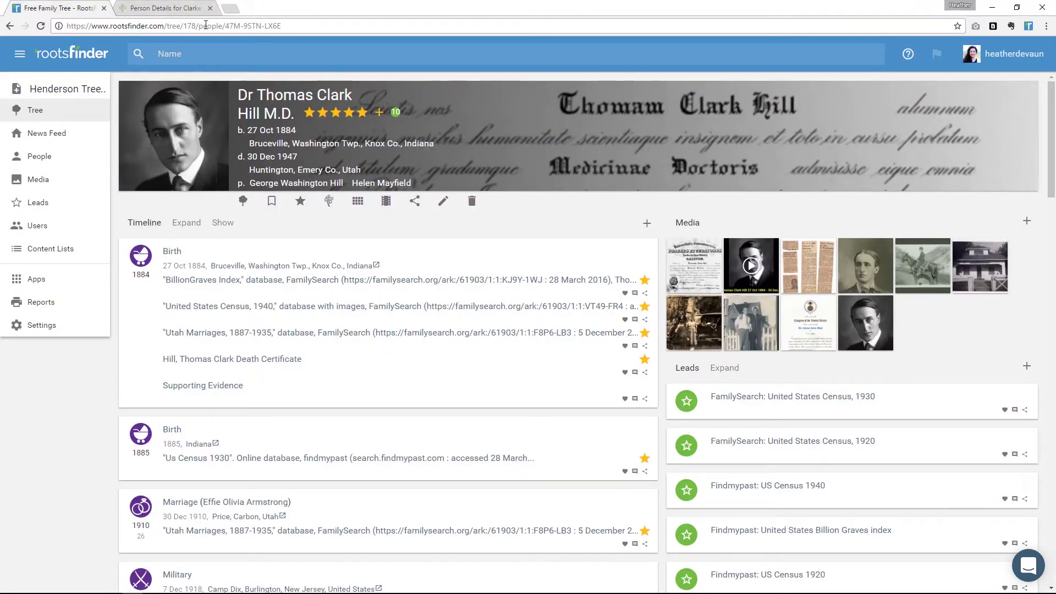
Bookmark the profile page in the Bookmarks bar folder, named with the ancestor's full name followed by "@ RootsFinder"
left_click_drag(183, 26, 197, 26)
left_click(959, 31)
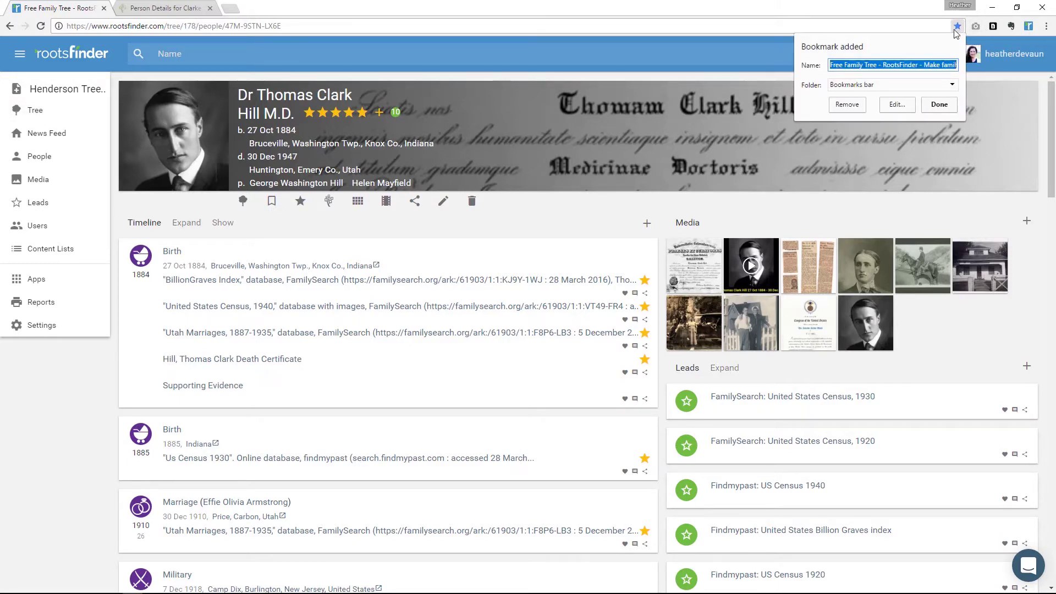
type("Thomas Clark Hill @")
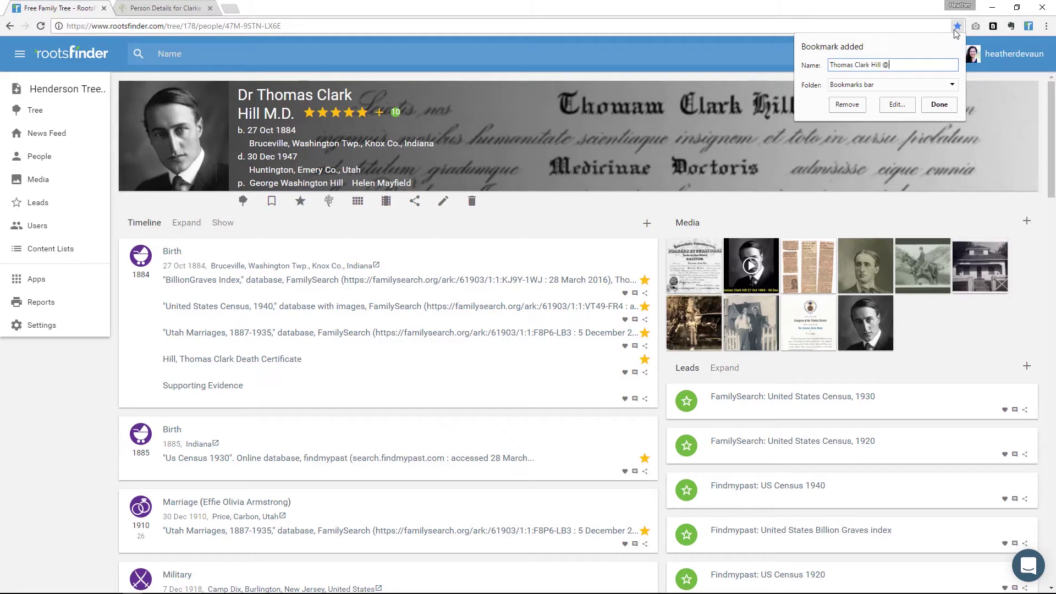
type(" RootsFinder")
left_click(931, 107)
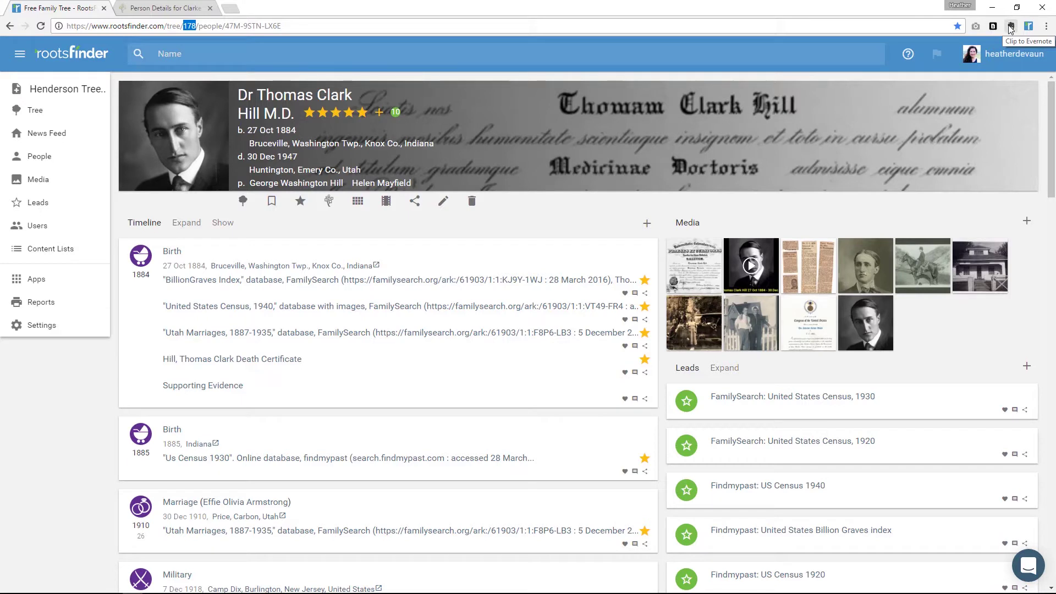
Review the time range options for clearing browsing data, and close the dialog without clearing anything
left_click(1047, 28)
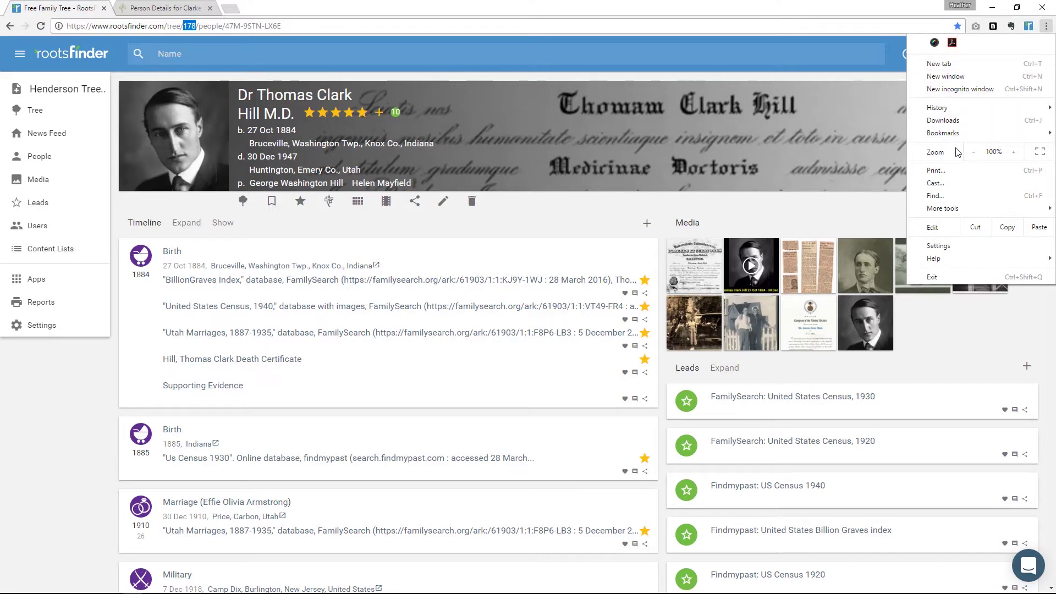
mouse_move(947, 215)
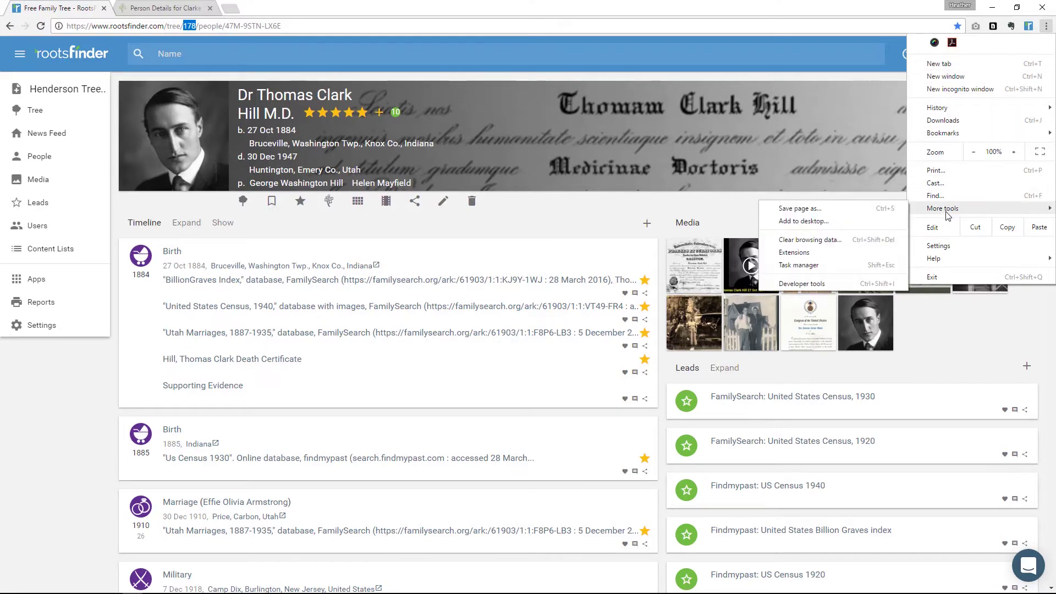
left_click(859, 248)
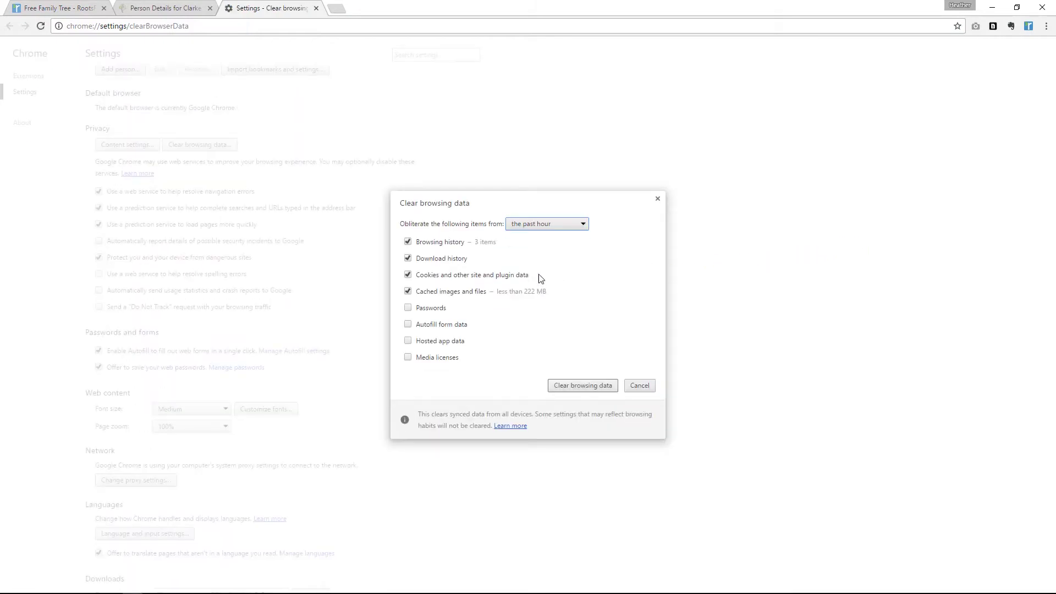
left_click(578, 230)
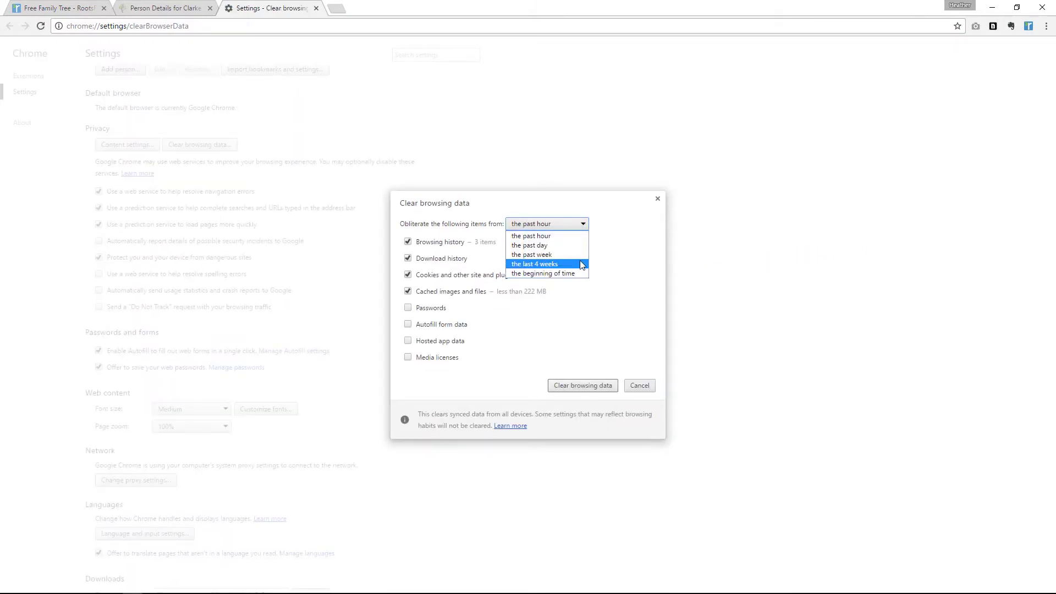
left_click(616, 208)
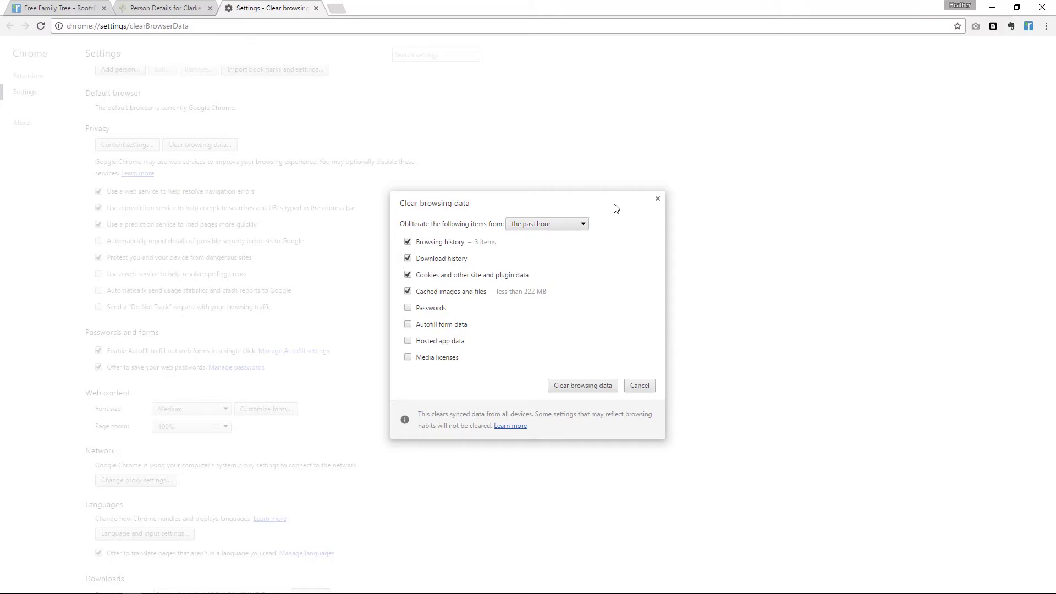
left_click(658, 199)
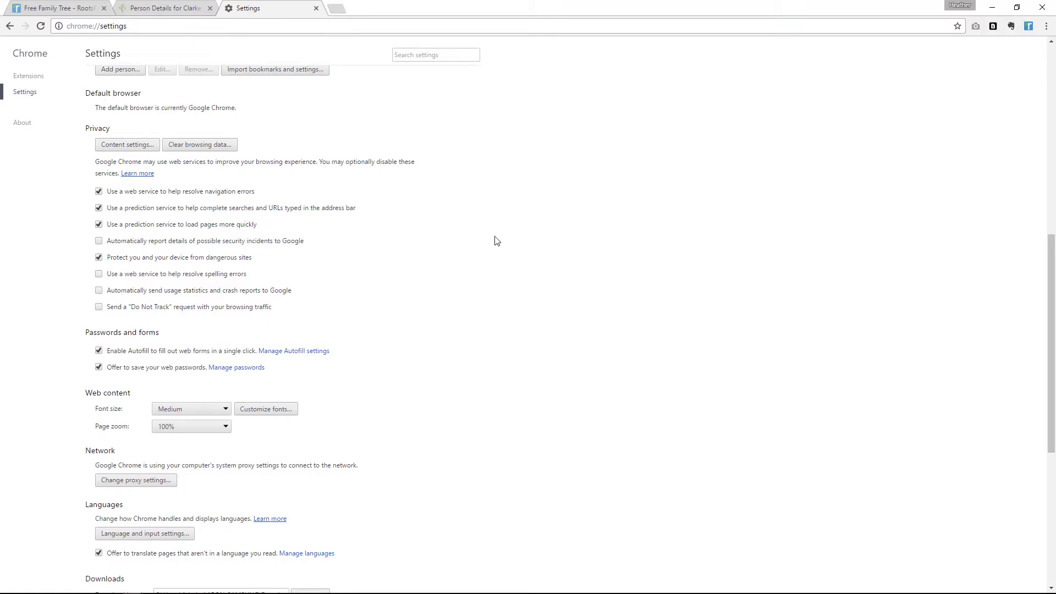
Examine the browser's user profiles in the People settings and in the profile switcher, and close the settings
scroll(497, 241, "up", 7)
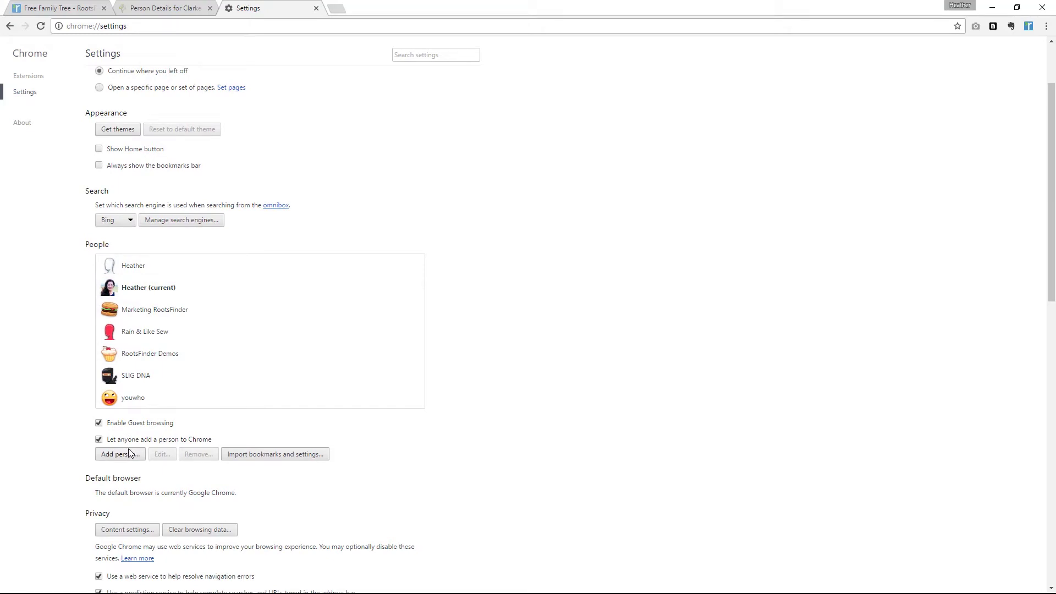
scroll(212, 189, "up", 2)
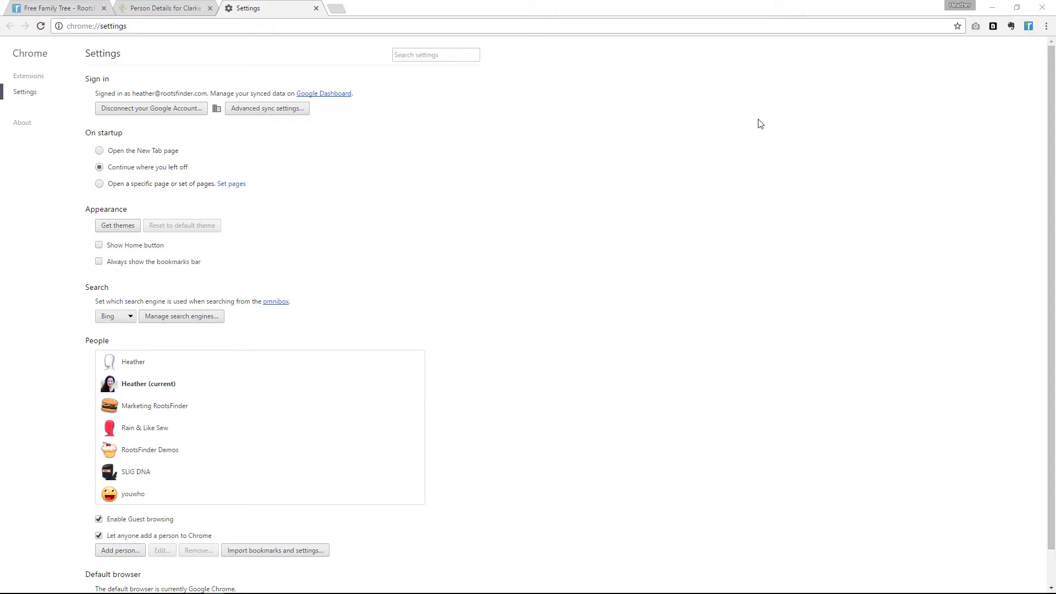
left_click(954, 6)
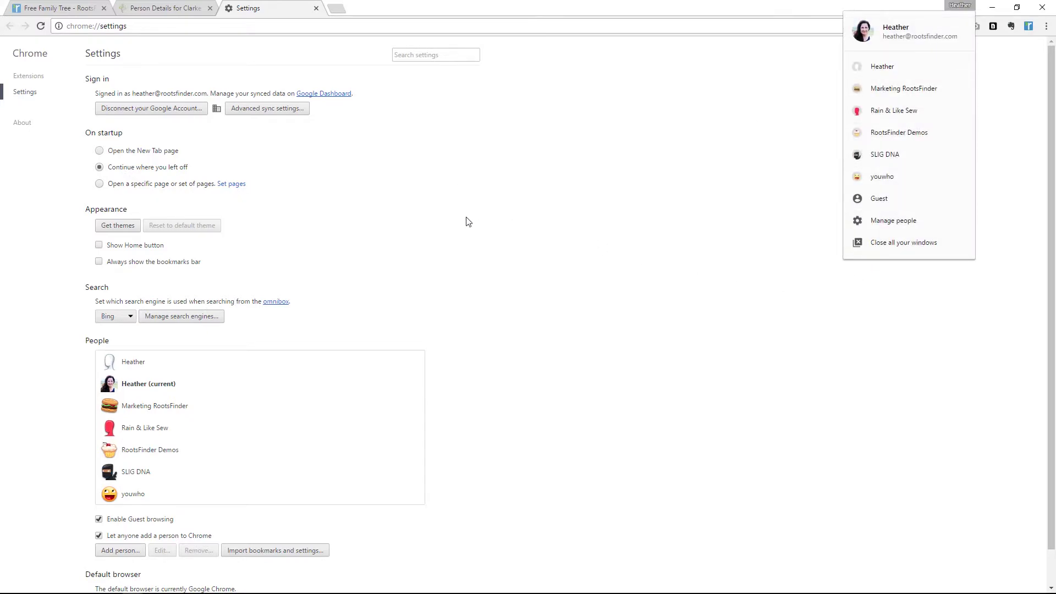
left_click(501, 208)
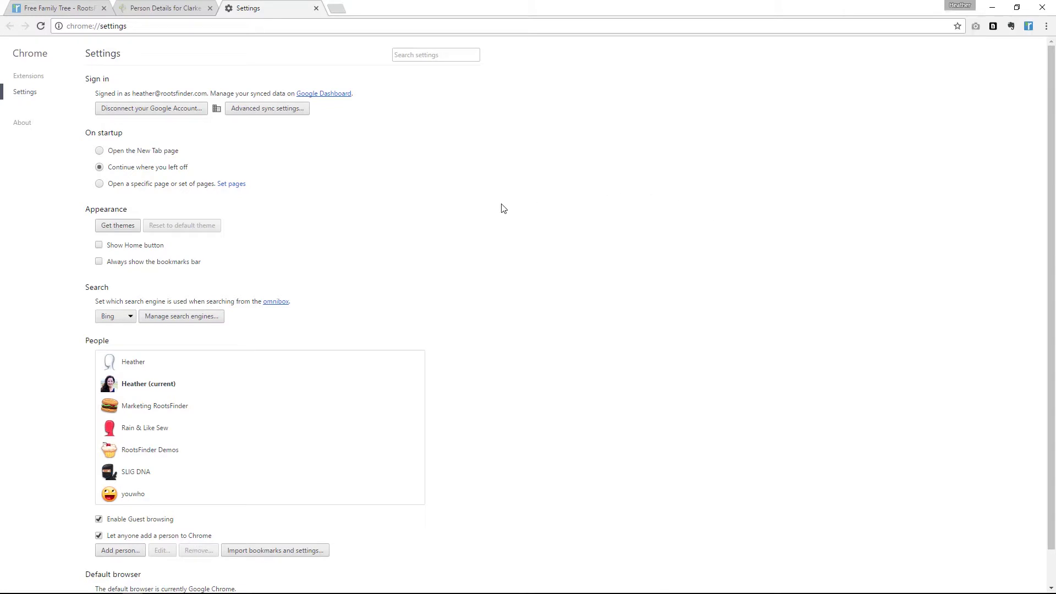
left_click(316, 9)
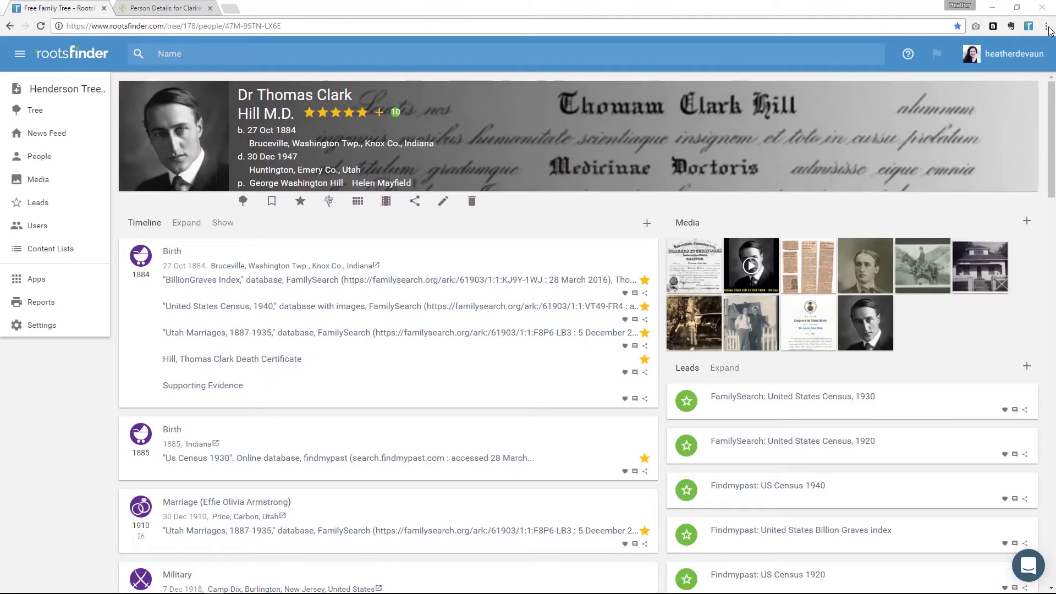
Open the original document of the FamilySearch 1900 census record in a new tab and switch to it
left_click(159, 7)
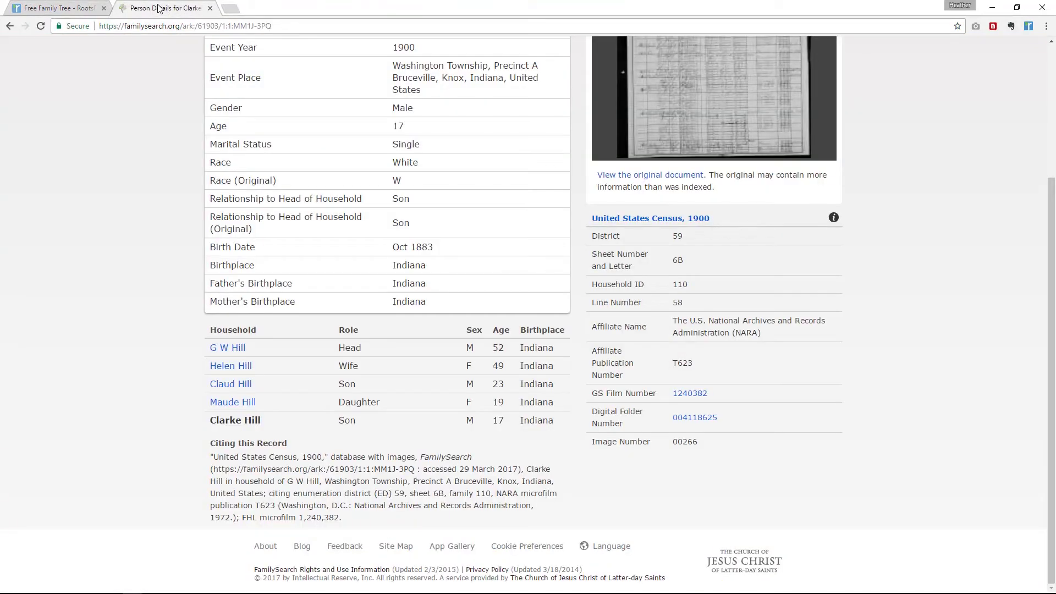
scroll(174, 121, "up", 4)
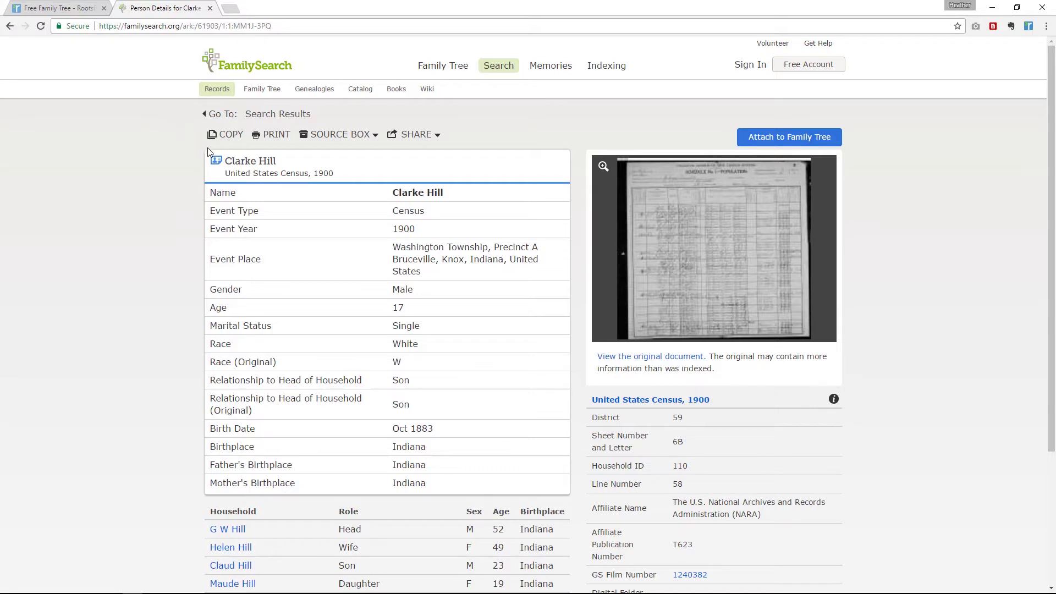
right_click(650, 356)
left_click(696, 363)
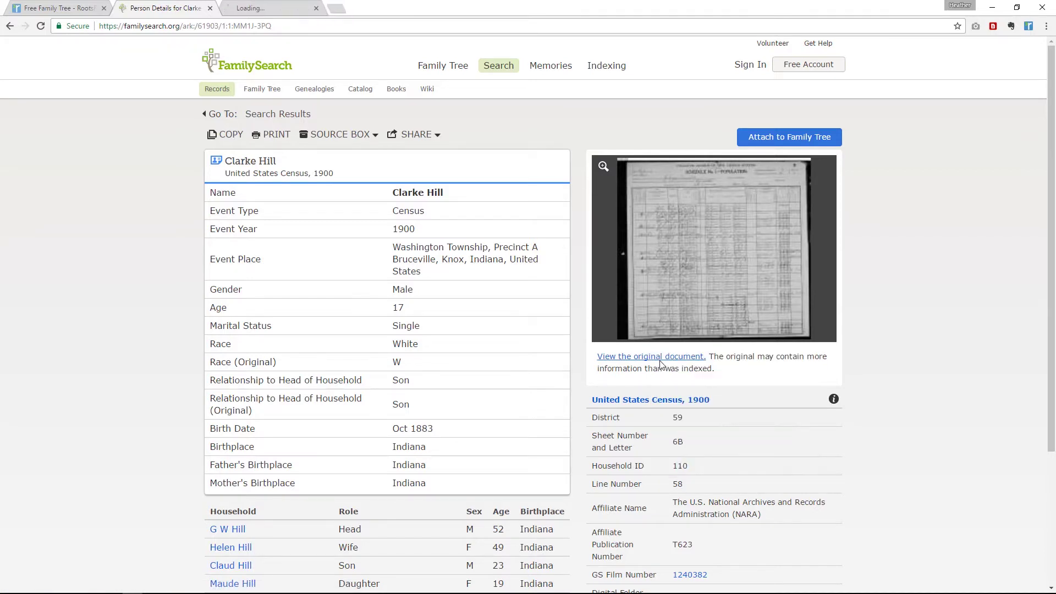
left_click(278, 7)
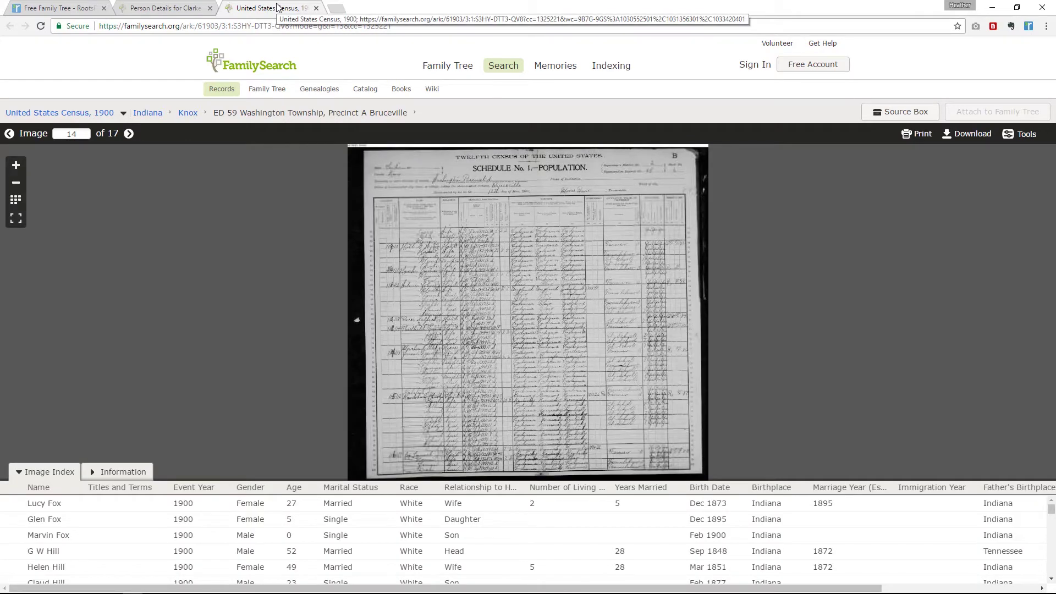
Enlarge the 1900 census image and examine the handwritten household entries
left_click(24, 173)
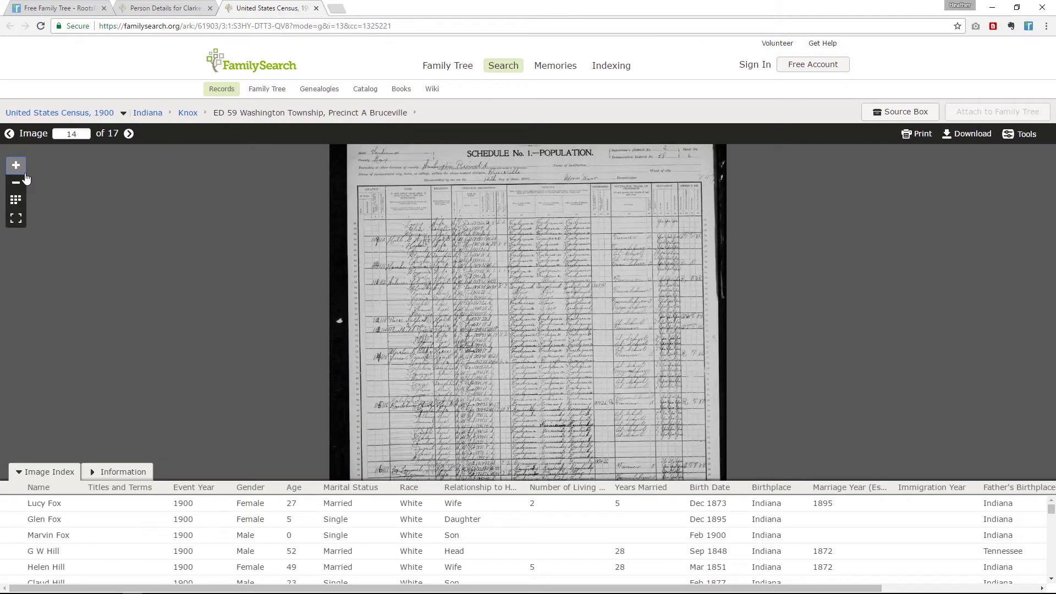
left_click(24, 174)
left_click_drag(338, 203, 355, 251)
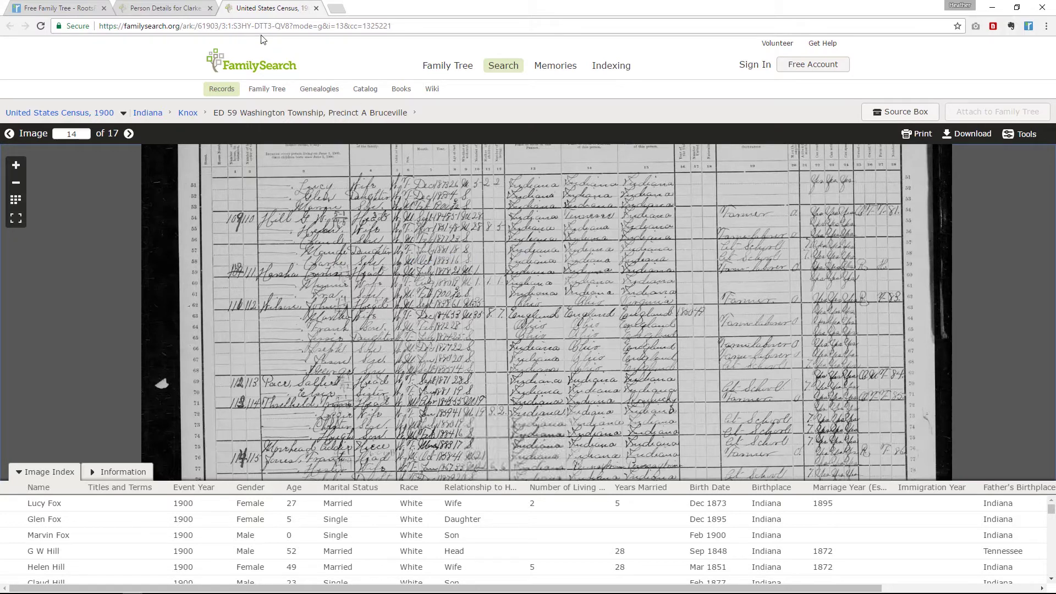
Open the RootsFinder Web Clipper for the census record, place it beside the record data, and review its record type and details
left_click(182, 10)
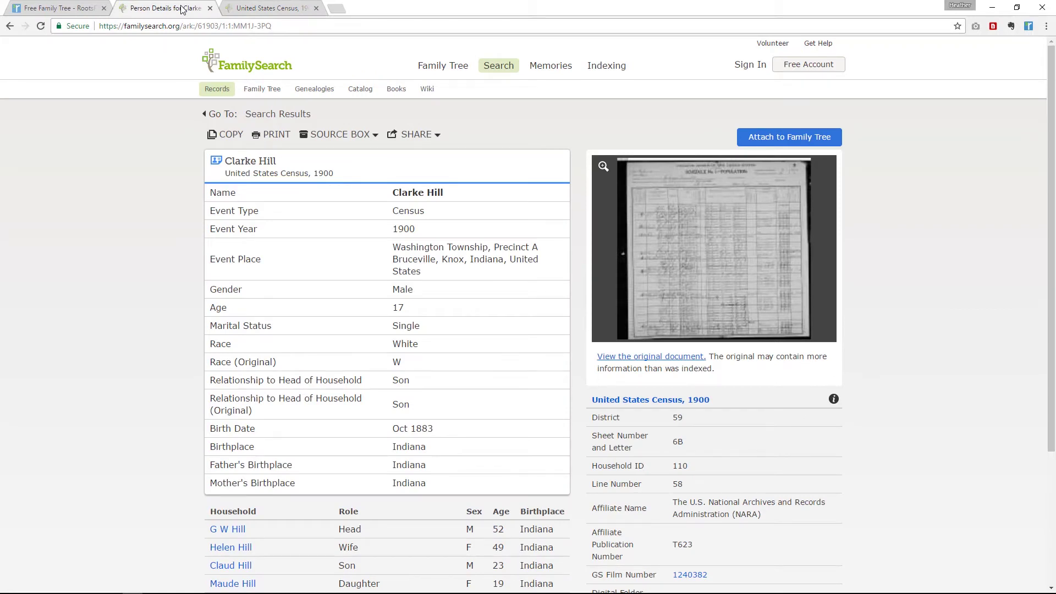
left_click(1030, 28)
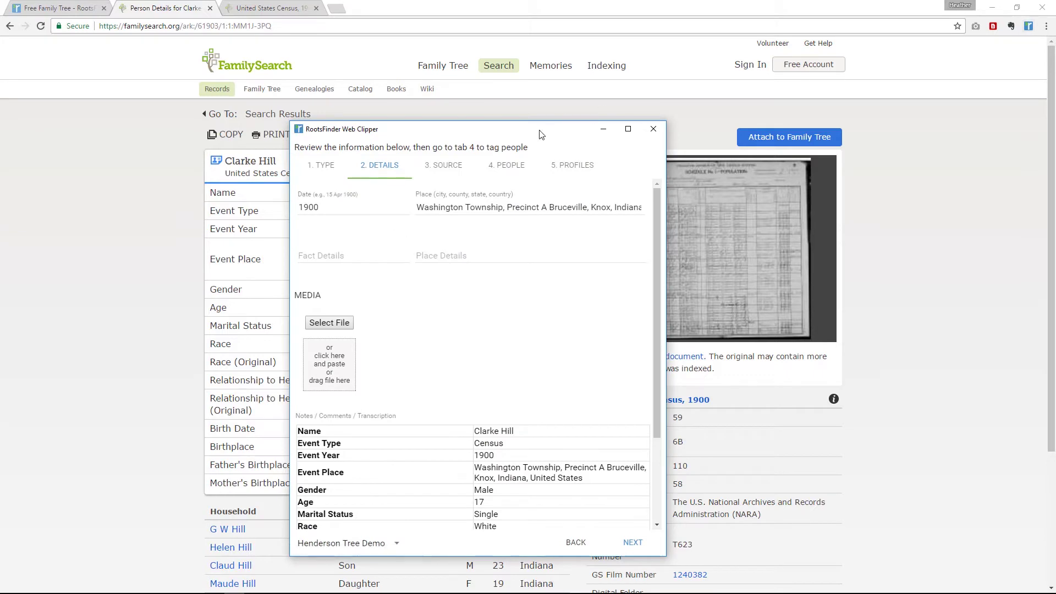
left_click_drag(540, 135, 850, 127)
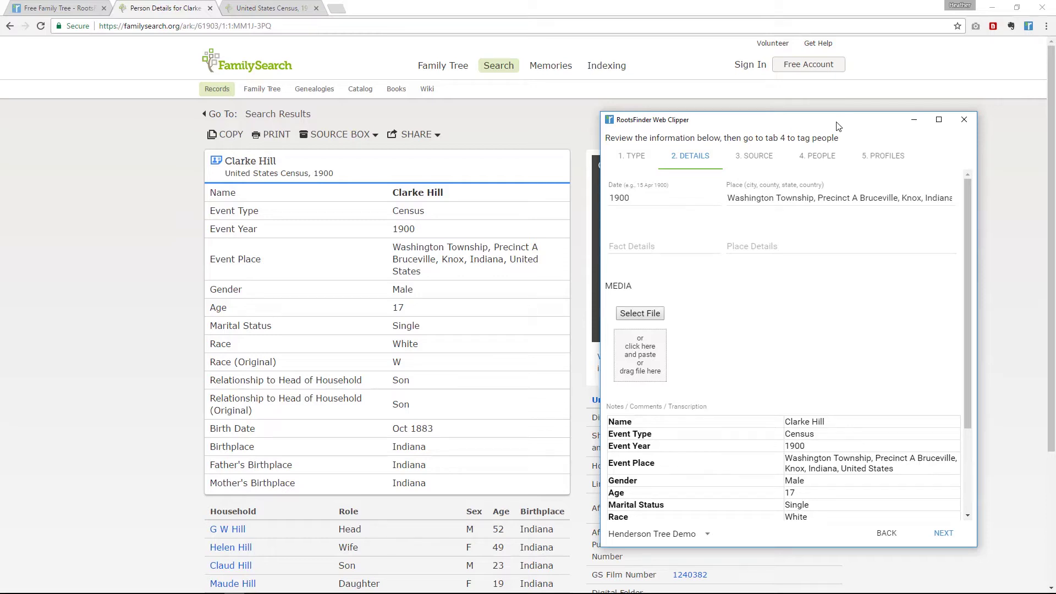
left_click(627, 158)
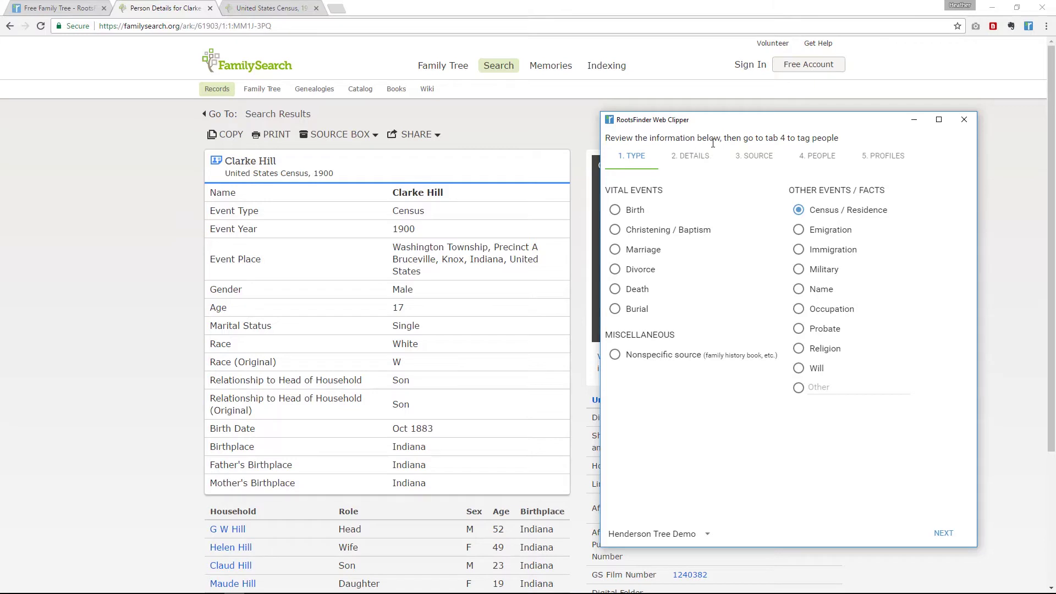
left_click(697, 157)
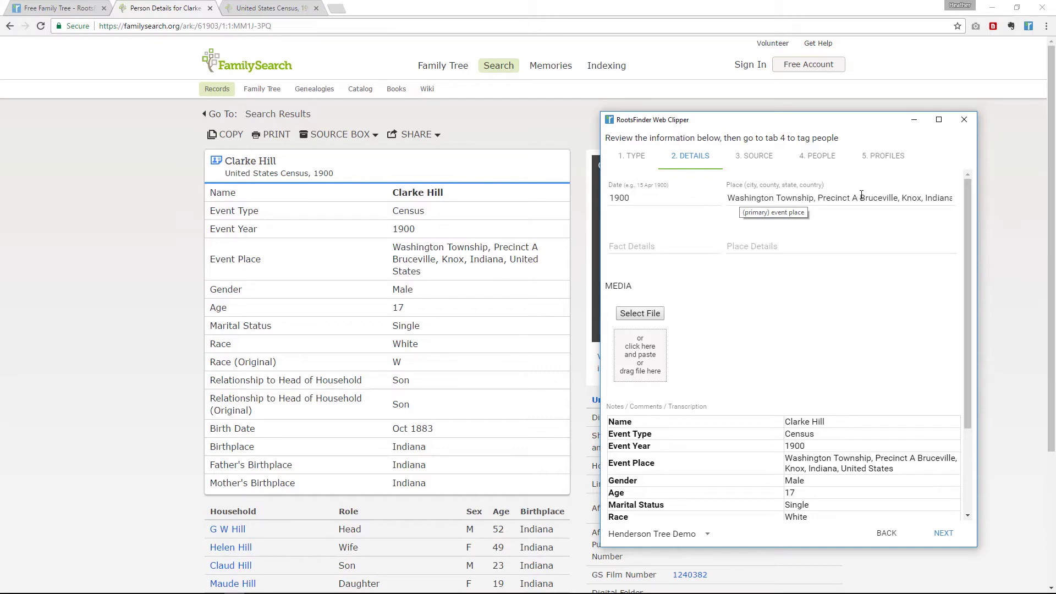
Move "Washington Township, Precinct A" from the clipping's place to its place details, leaving "Bruceville, Knox, Indiana, United States" as the place
left_click_drag(858, 196, 727, 197)
key("ctrl+c")
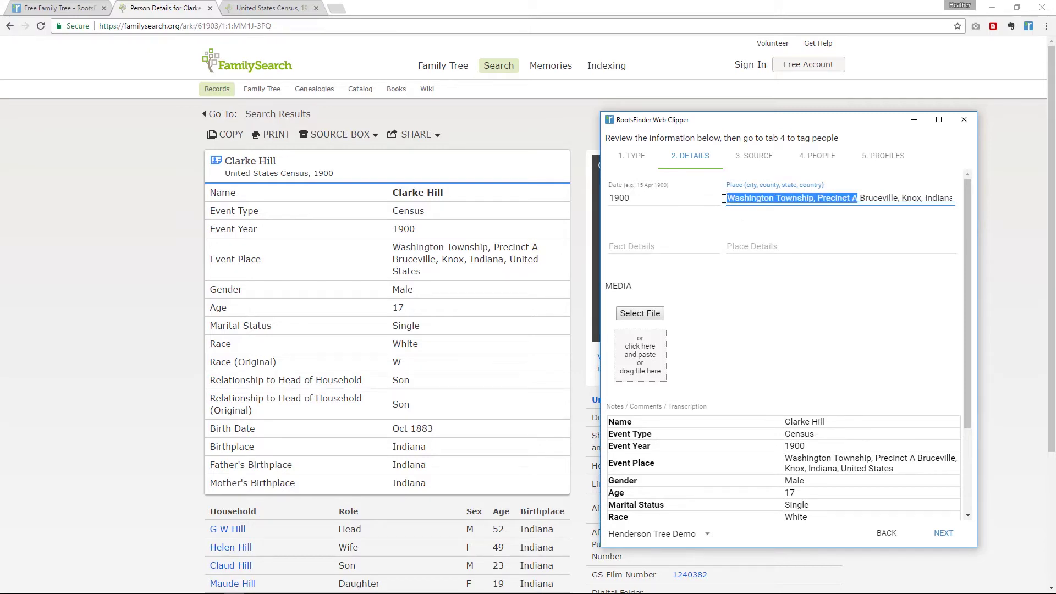
key("BackSpace")
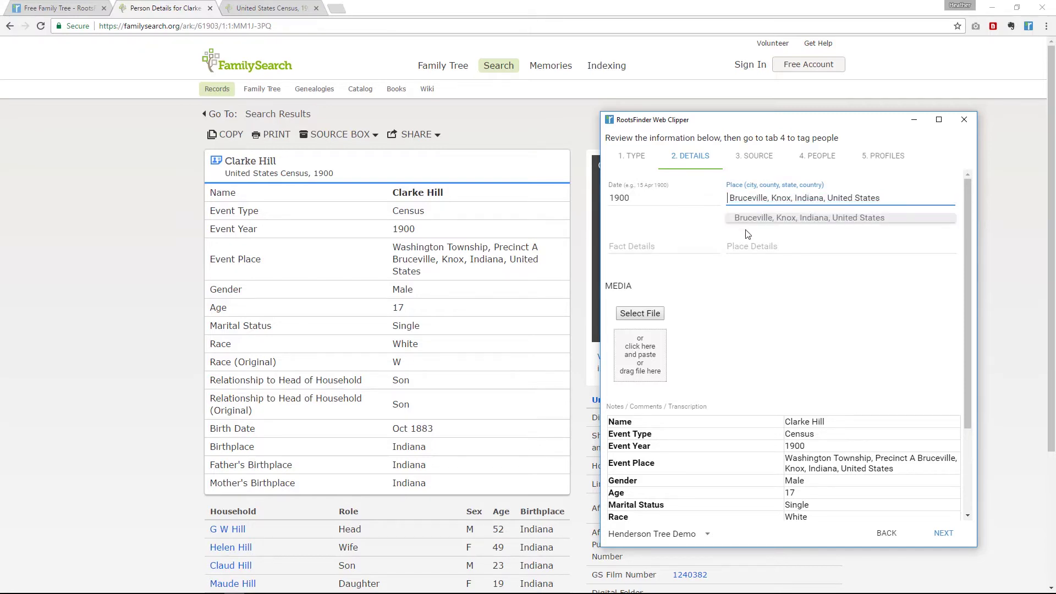
left_click(752, 250)
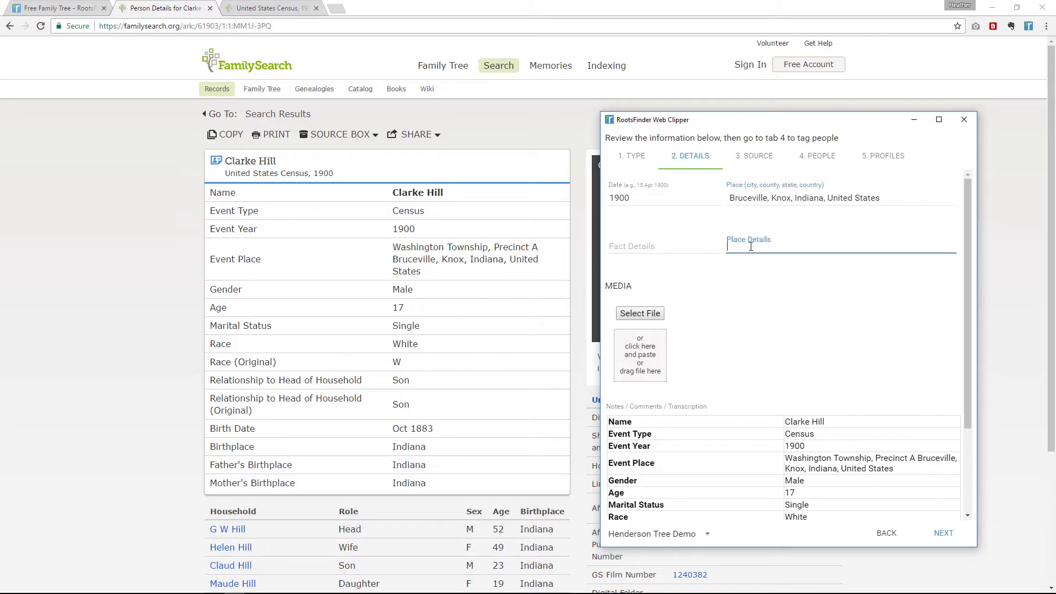
key("ctrl+v")
left_click(731, 199)
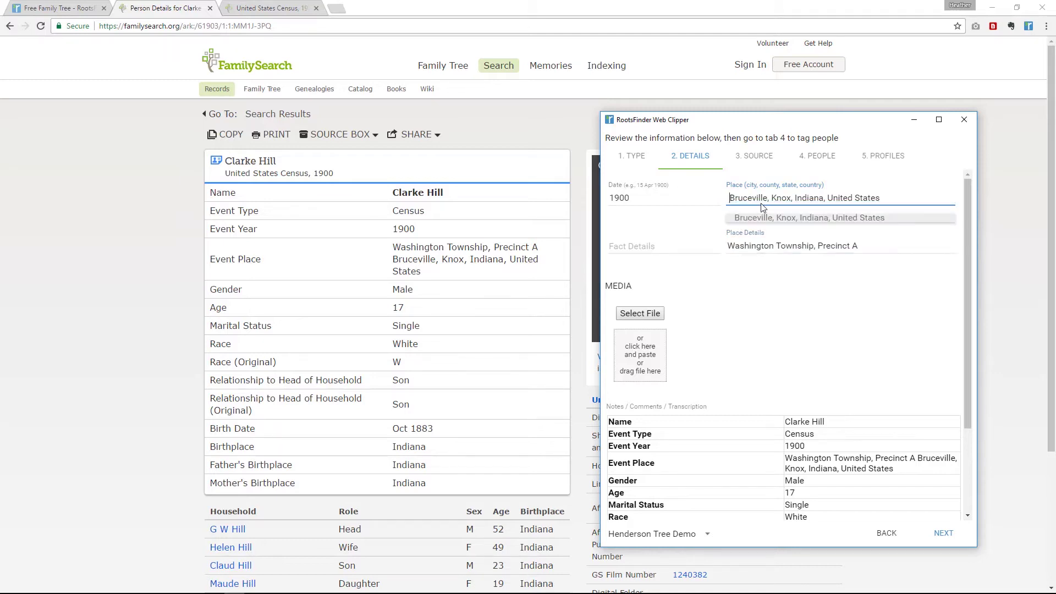
key("Delete")
left_click(782, 220)
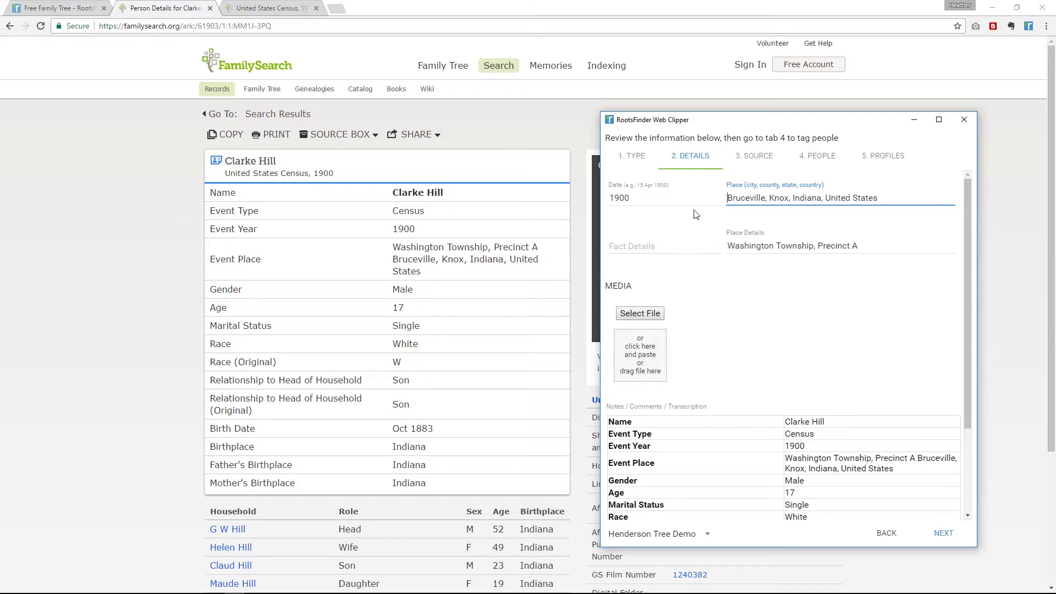
Set the clipping's source to "United States Census, 1900 - Indiana, Knox County", reusing the collection title from the citation
left_click(743, 157)
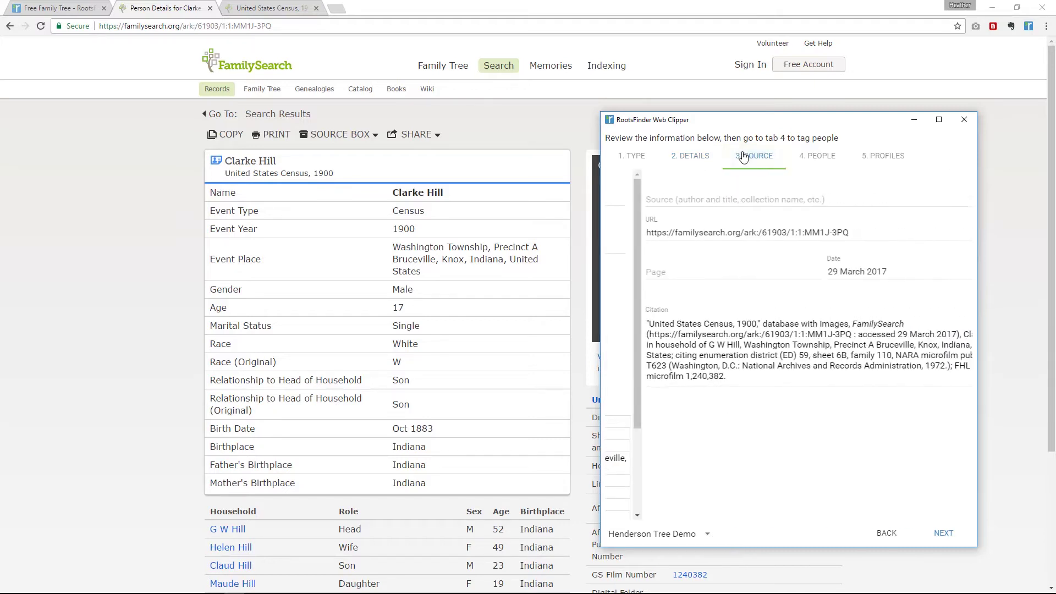
left_click(718, 325)
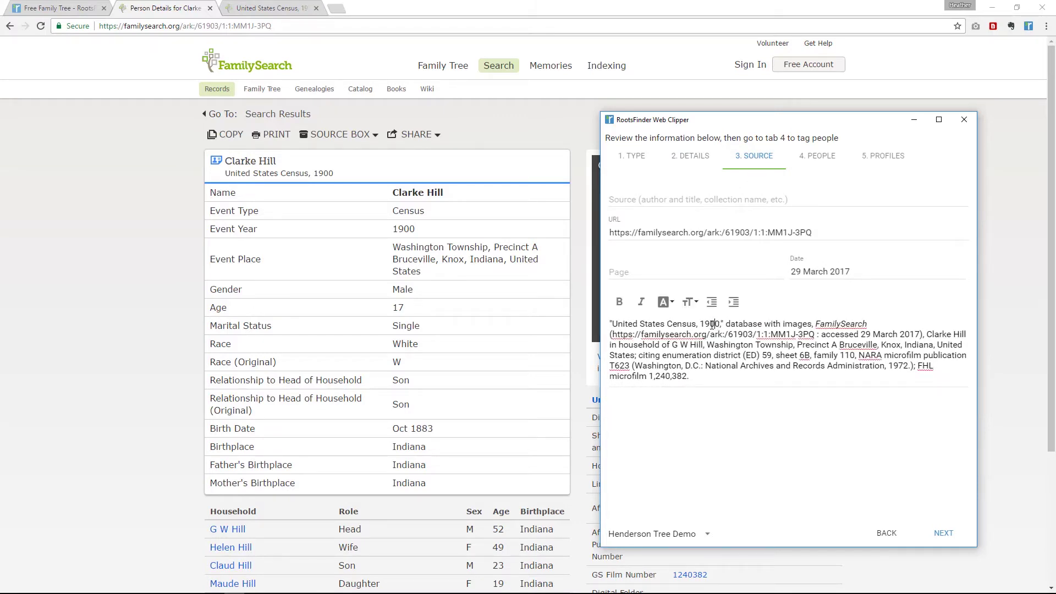
left_click_drag(721, 320, 615, 324)
key("ctrl+c")
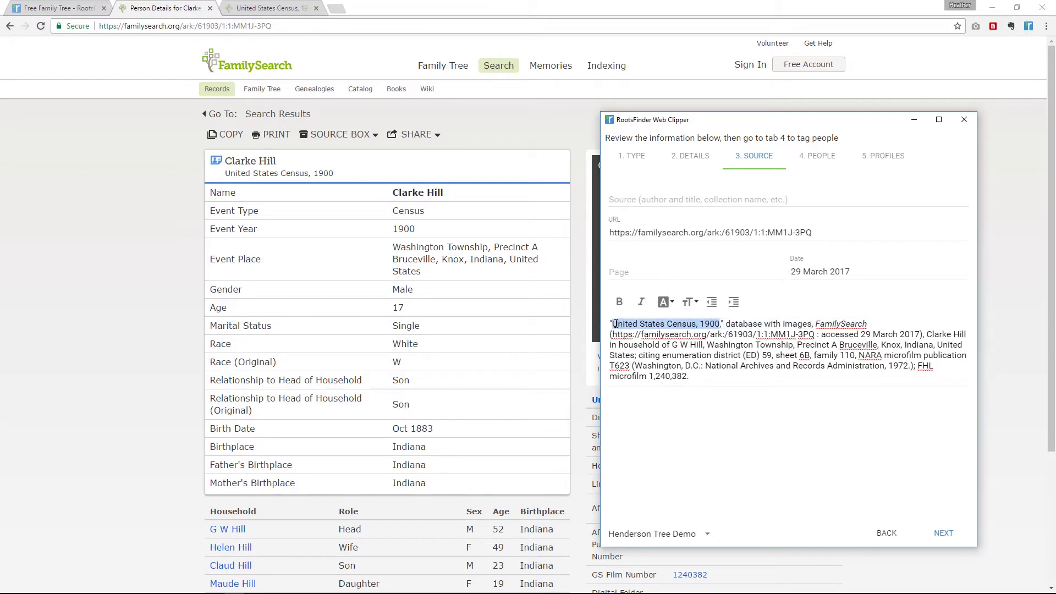
left_click(703, 197)
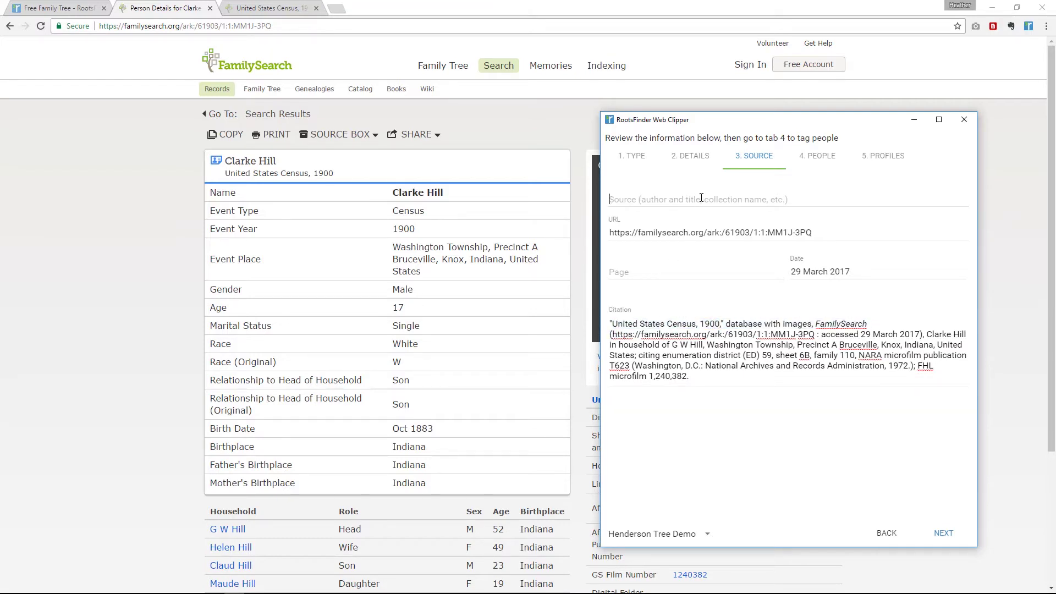
key("ctrl+v")
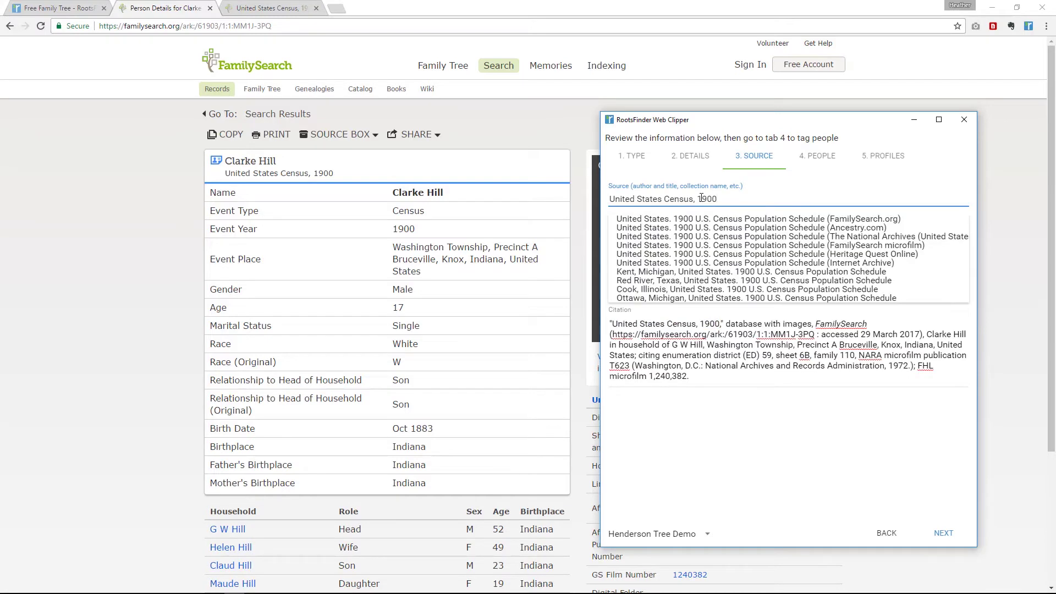
type("- Ind")
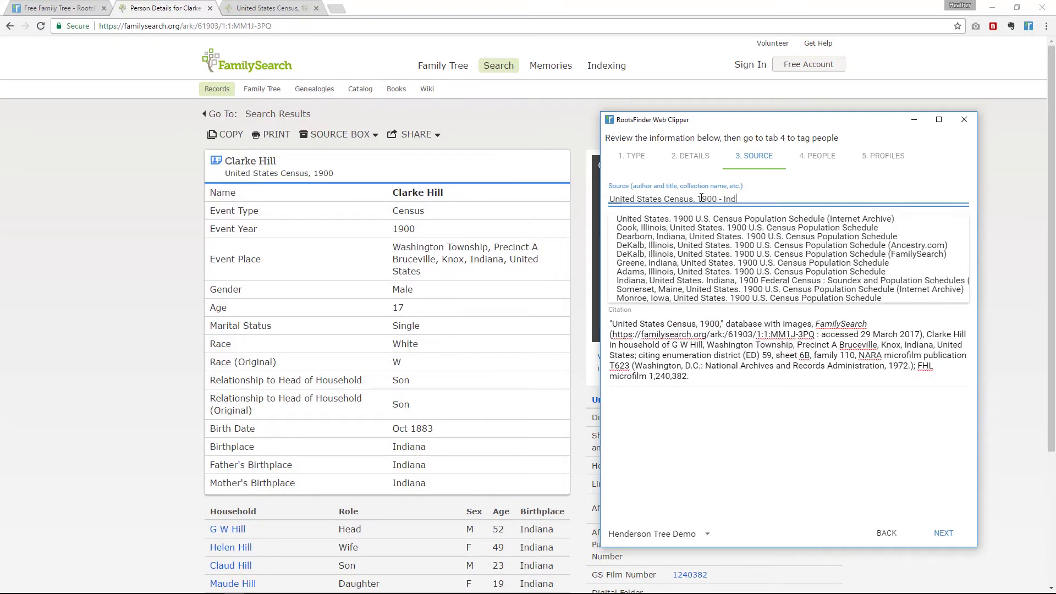
type("iana, Kn")
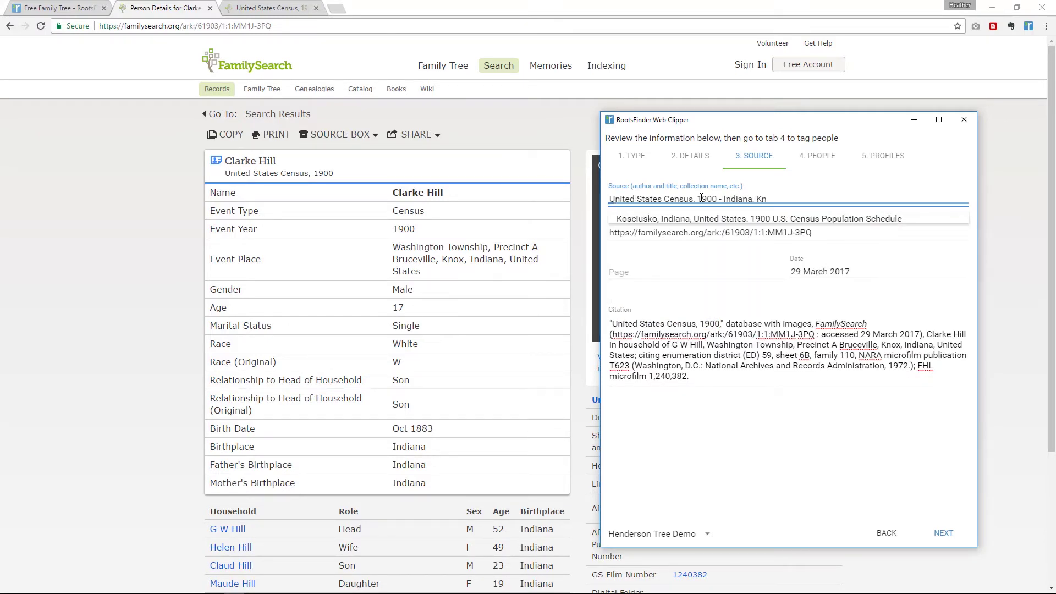
type("ox County")
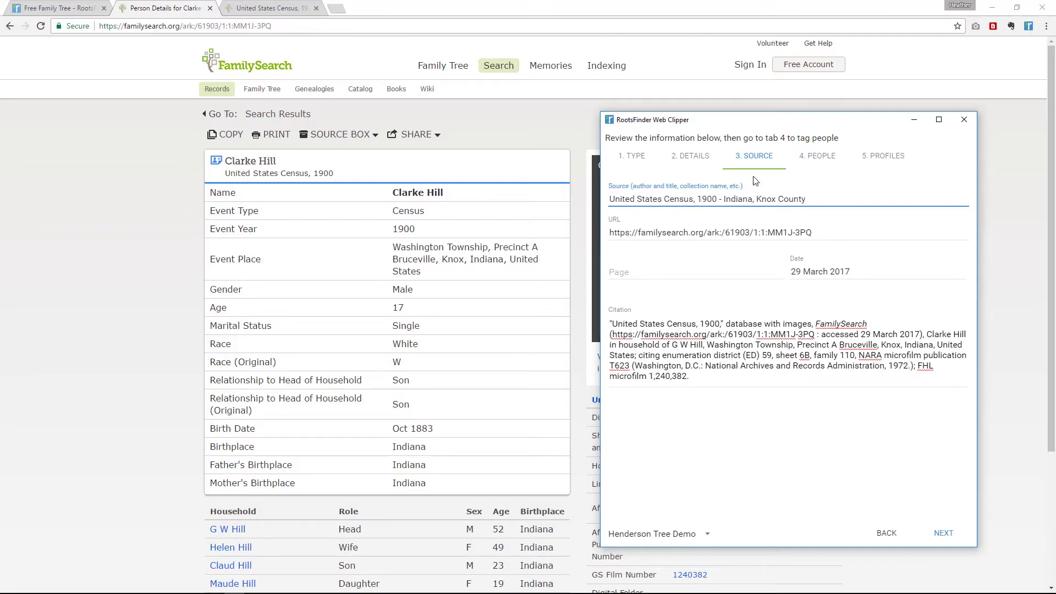
Show the people found on the clipped record and check the ancestor's Parents & Siblings in the RootsFinder profile against them
left_click(816, 160)
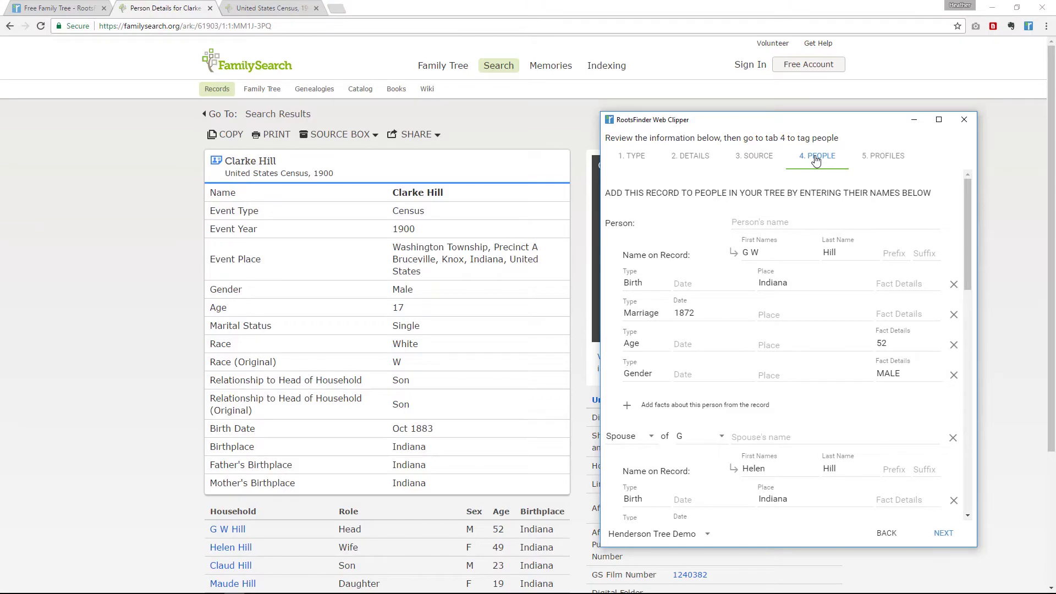
left_click(55, 8)
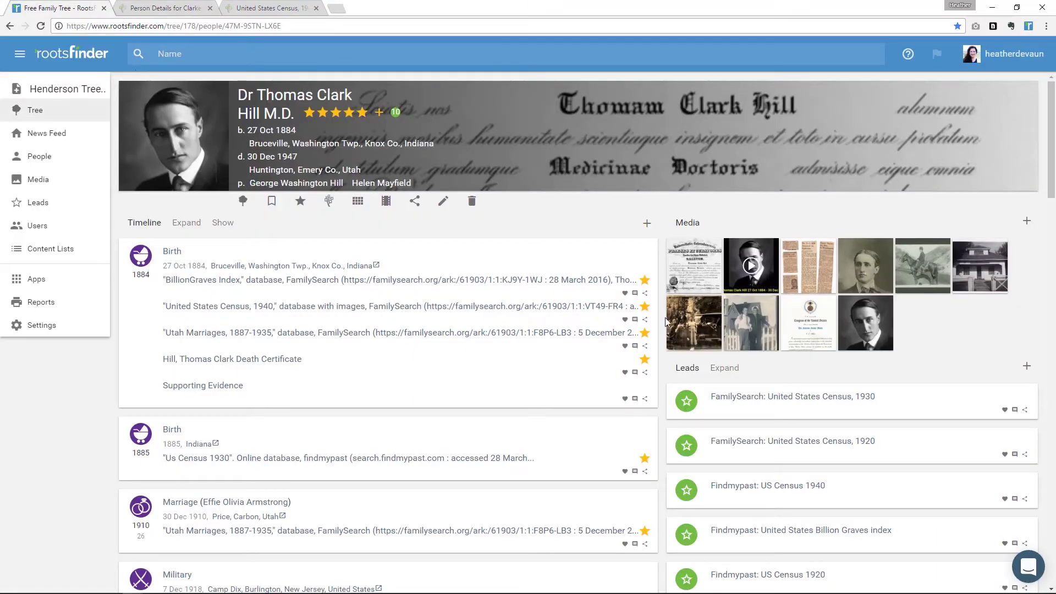
scroll(666, 338, "down", 5)
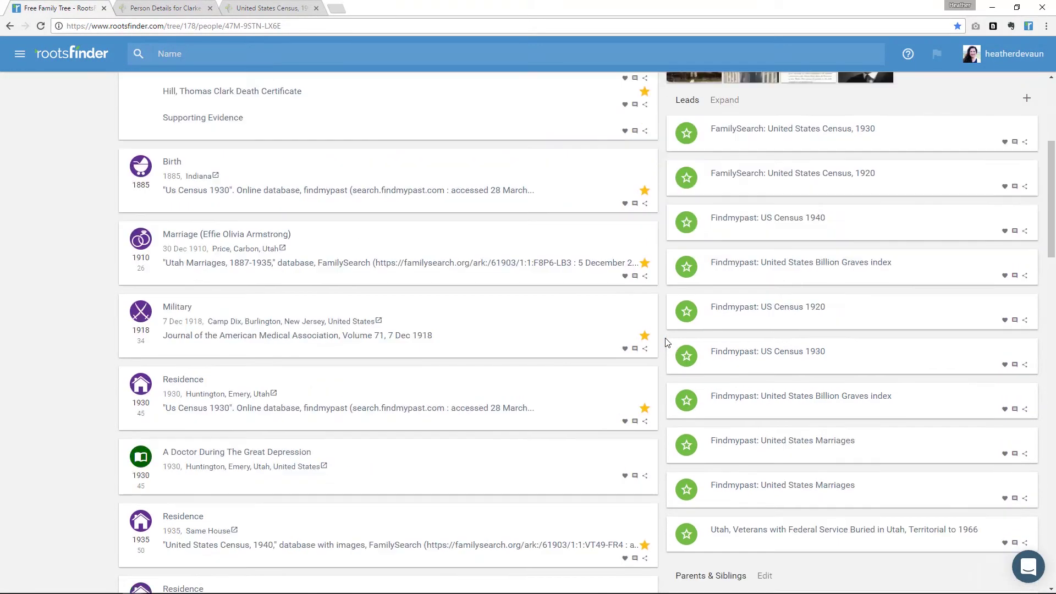
scroll(667, 342, "down", 6)
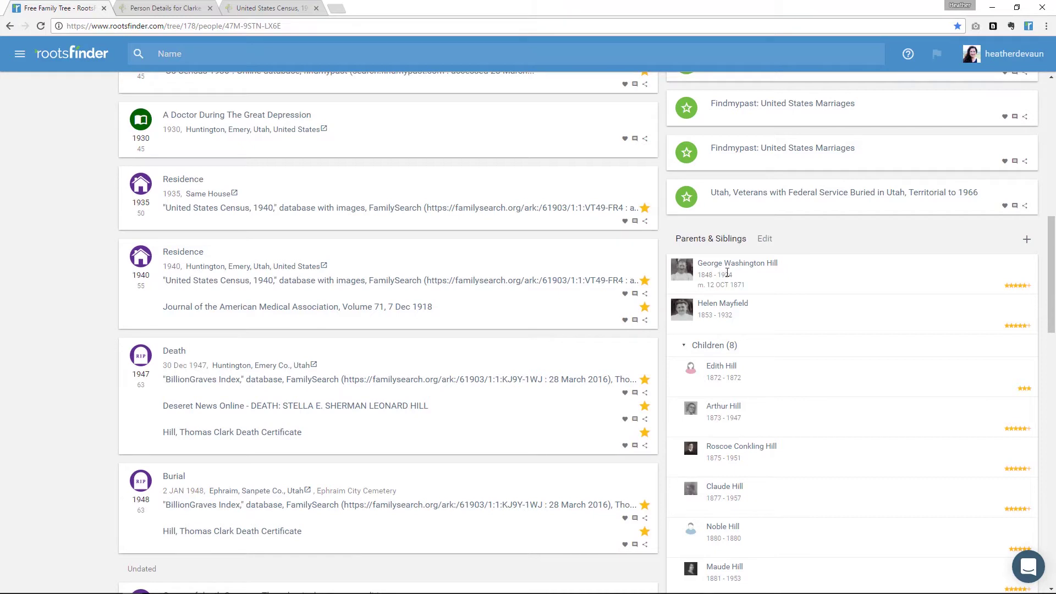
left_click(172, 7)
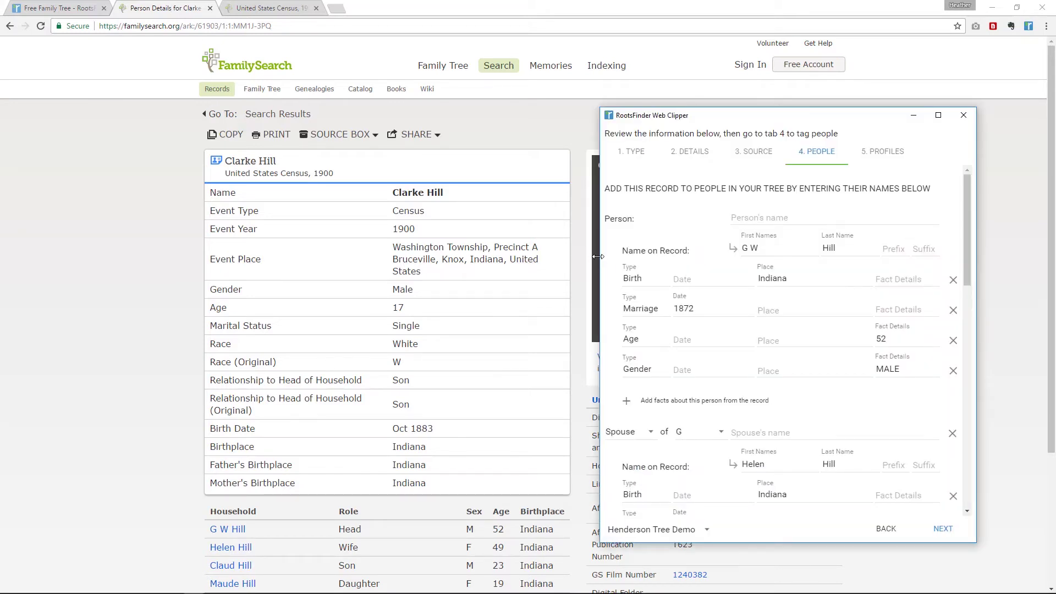
Make the Web Clipper window taller at a narrow width, reposition it beside the record data, and bring it to the front
left_click_drag(601, 257, 369, 243)
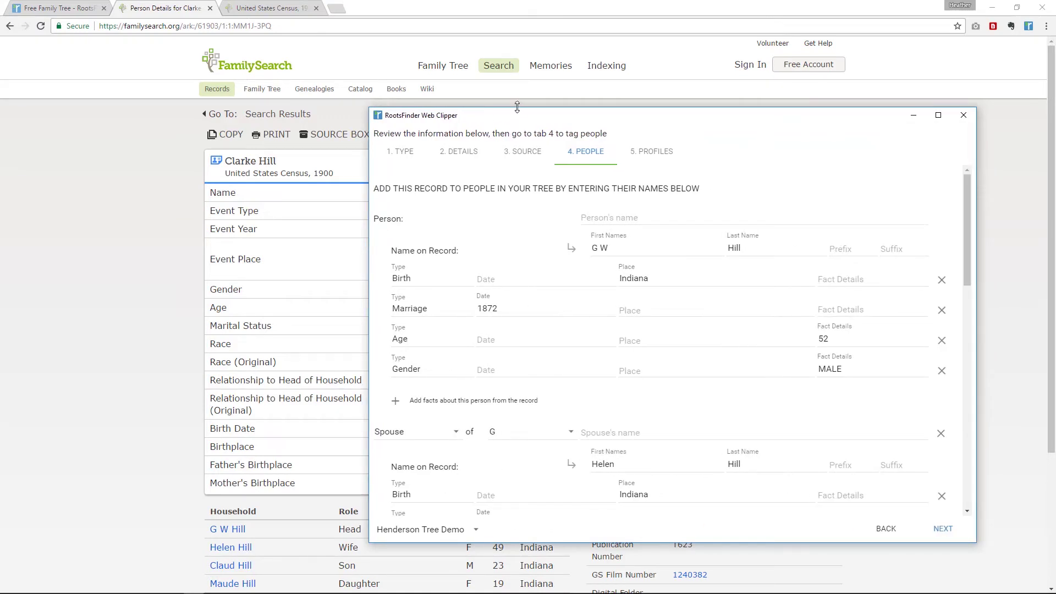
left_click_drag(515, 112, 528, 57)
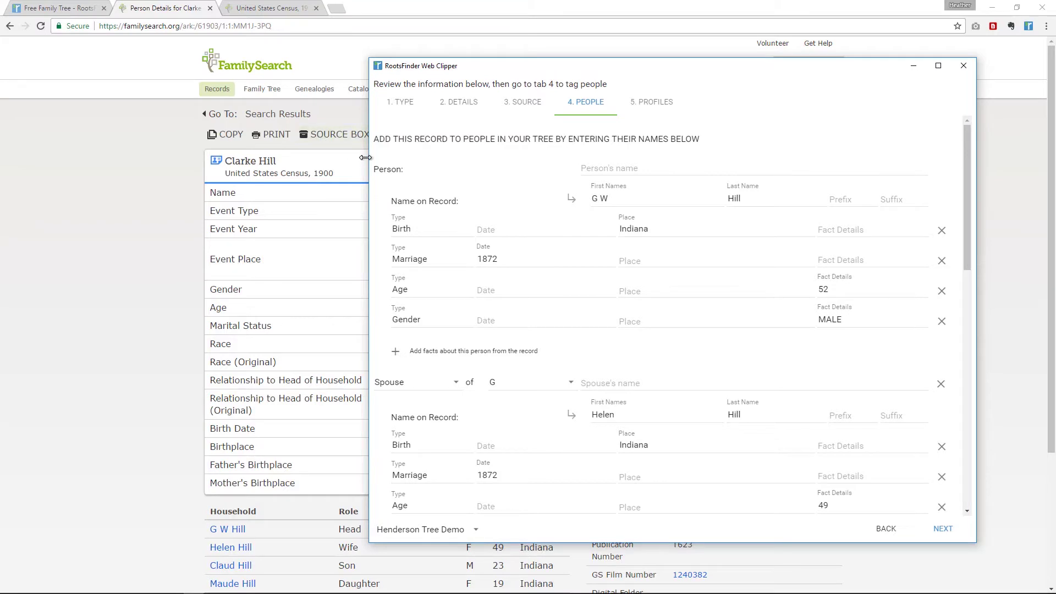
left_click_drag(365, 158, 596, 154)
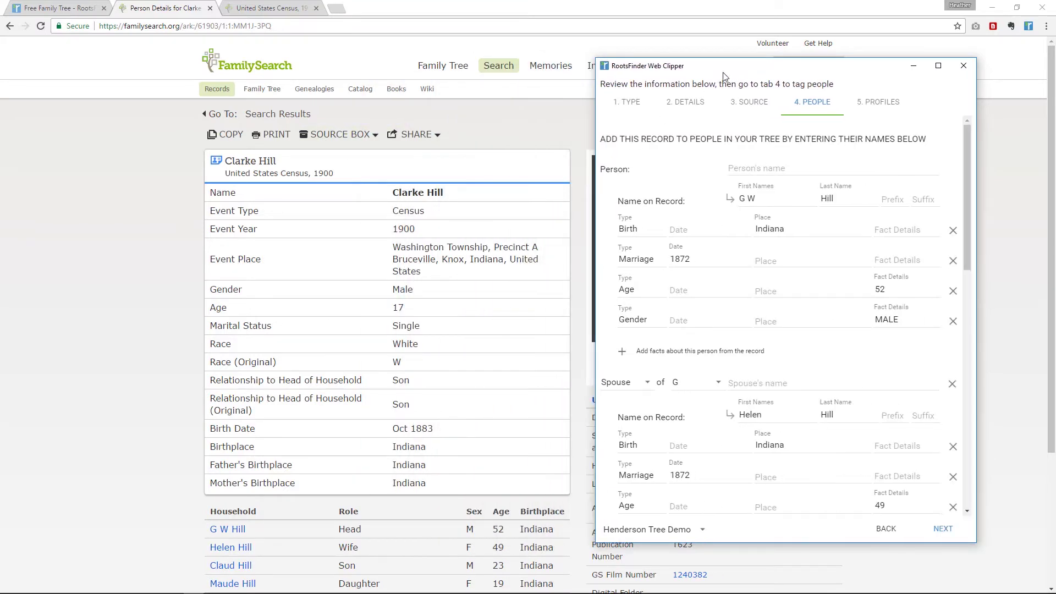
left_click_drag(726, 69, 732, 97)
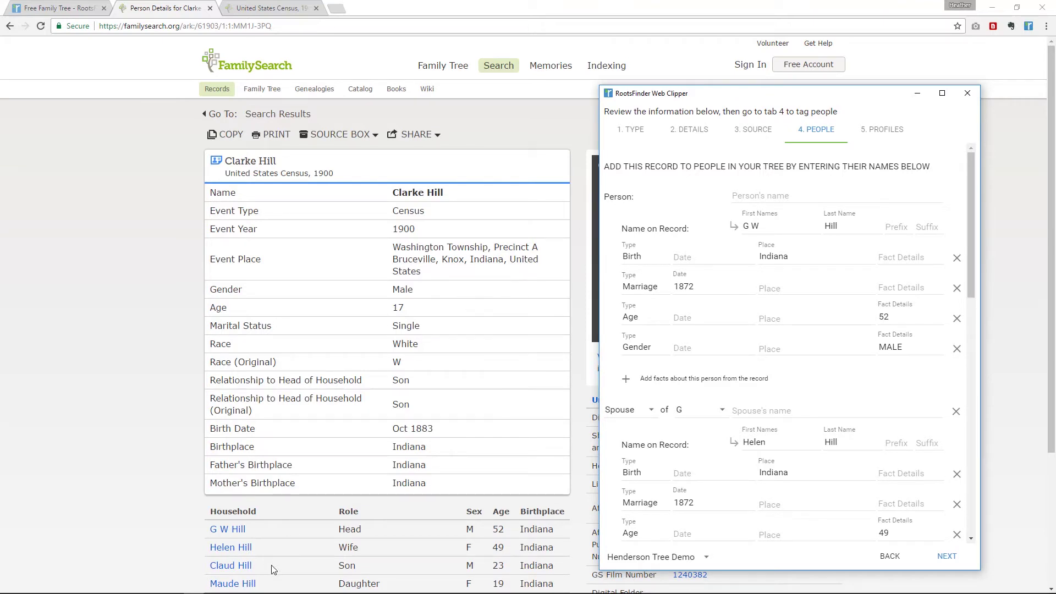
mouse_move(231, 591)
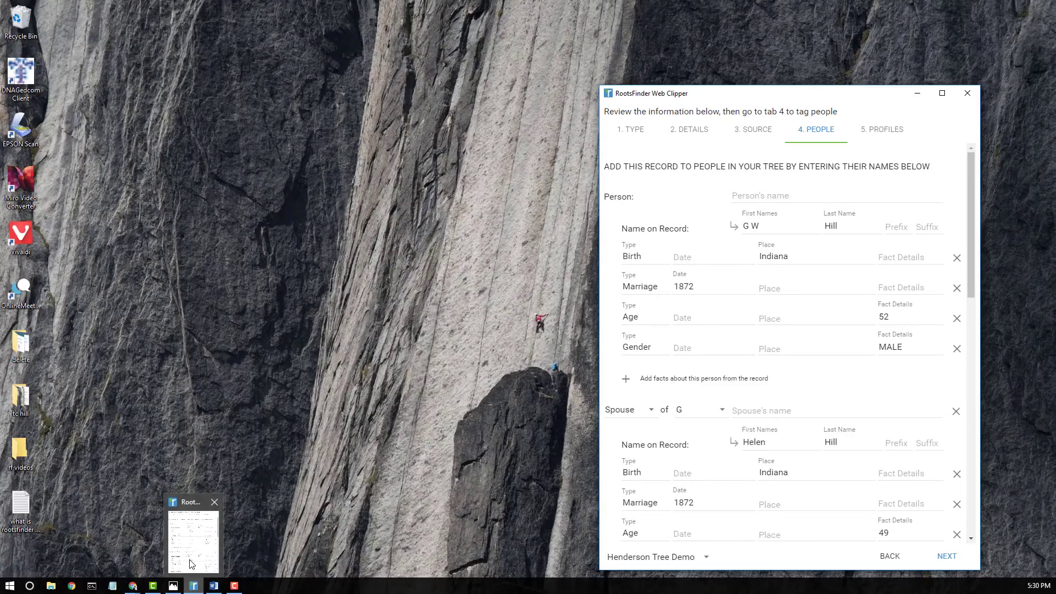
left_click(190, 561)
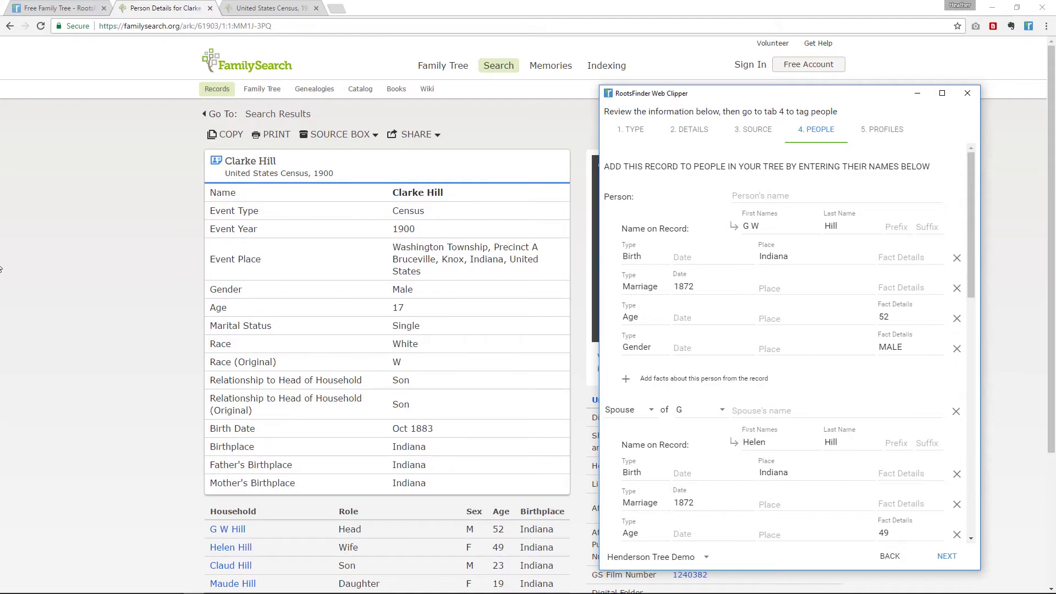
Detach the census person details tab into its own smaller window and place it in front of the RootsFinder profile
left_click_drag(144, 8, 86, 15)
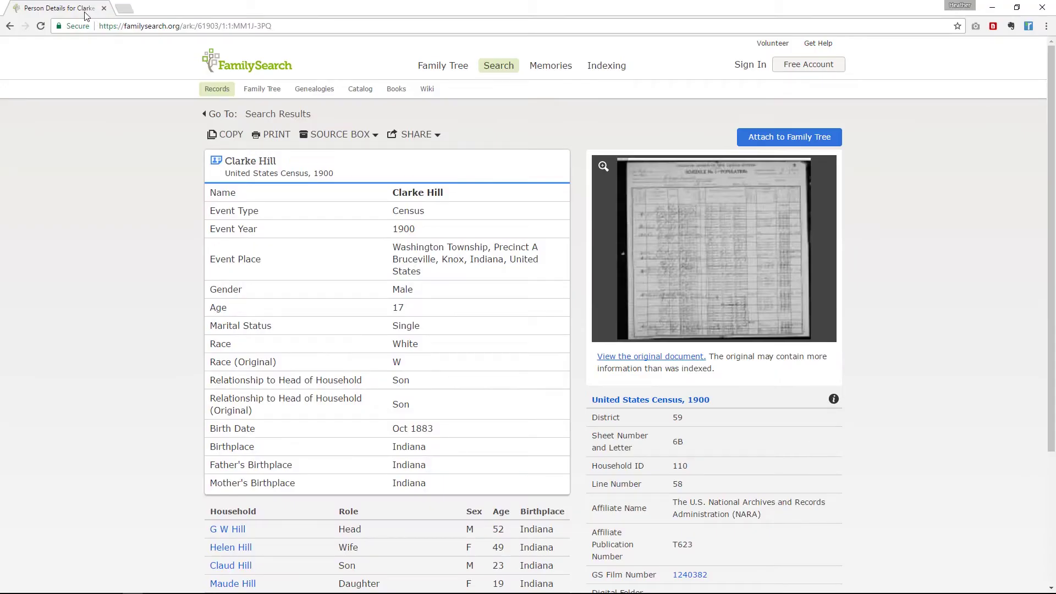
left_click(1016, 7)
left_click(68, 10)
left_click(66, 10)
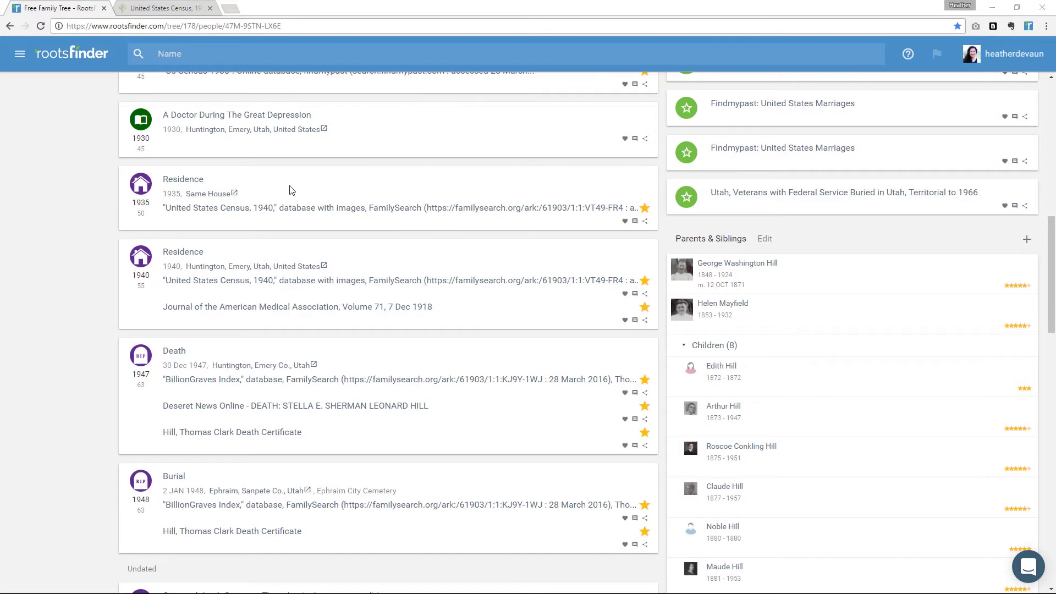
key("alt+Tab")
Compare the census record's Household list with the Parents & Siblings section of the RootsFinder profile
scroll(297, 280, "down", 5)
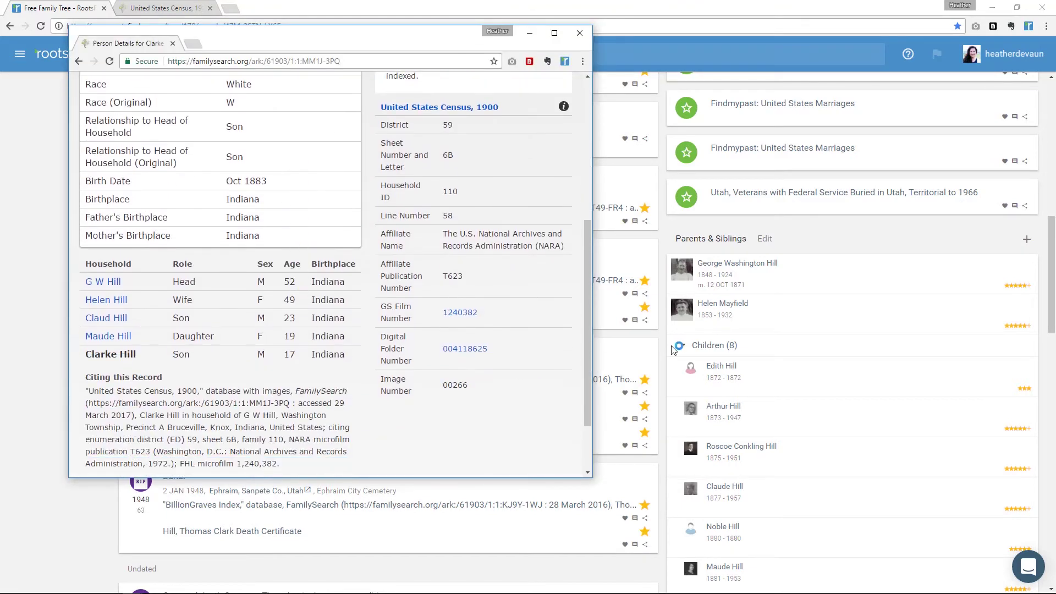
scroll(698, 338, "down", 1)
scroll(702, 339, "down", 1)
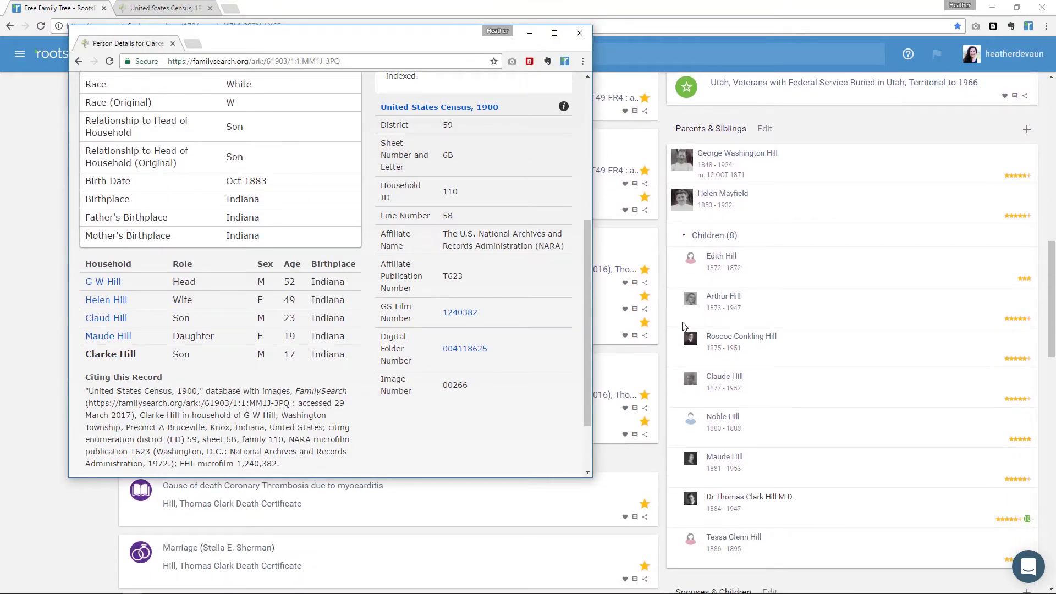
Return the census person details tab to the main browser window and bring the Web Clipper in front of the record
left_click(218, 25)
left_click_drag(157, 44, 165, 7)
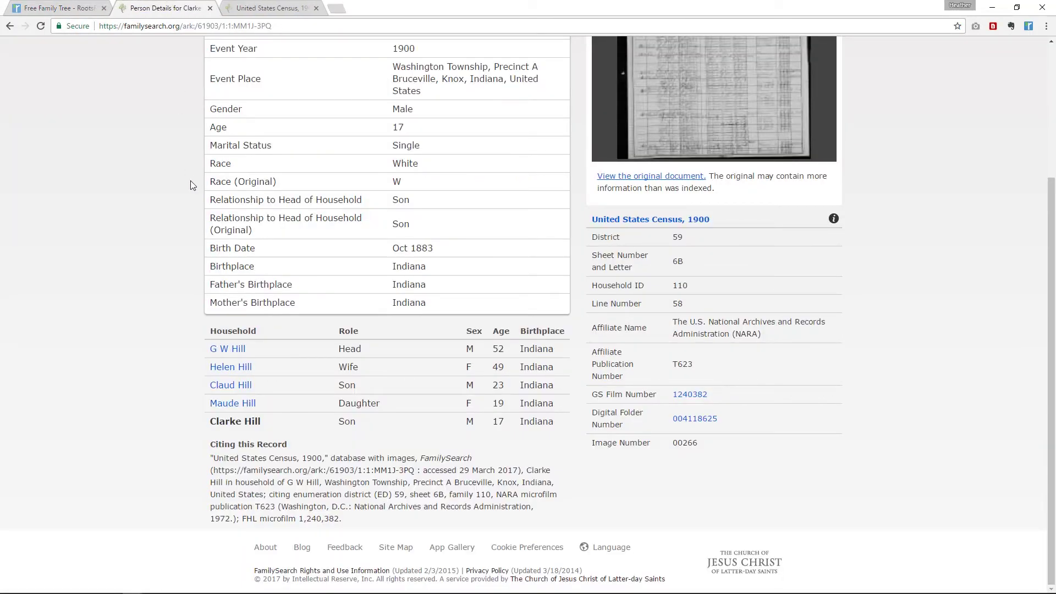
scroll(190, 179, "up", 4)
key("alt+Tab")
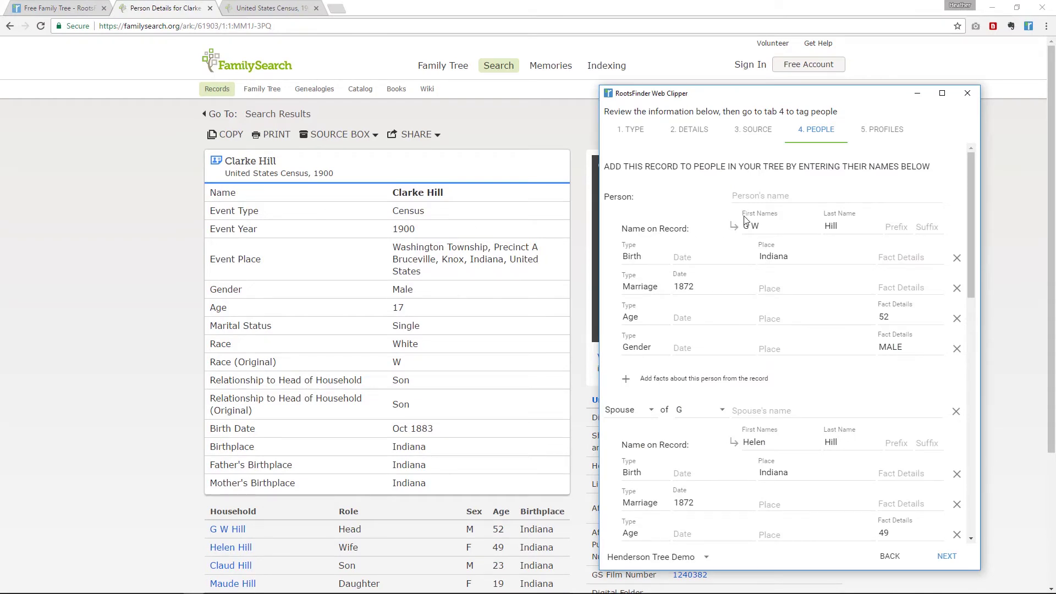
Tag the head of household on the record by matching him to the father's existing profile in the tree
left_click(741, 197)
type("George Wa")
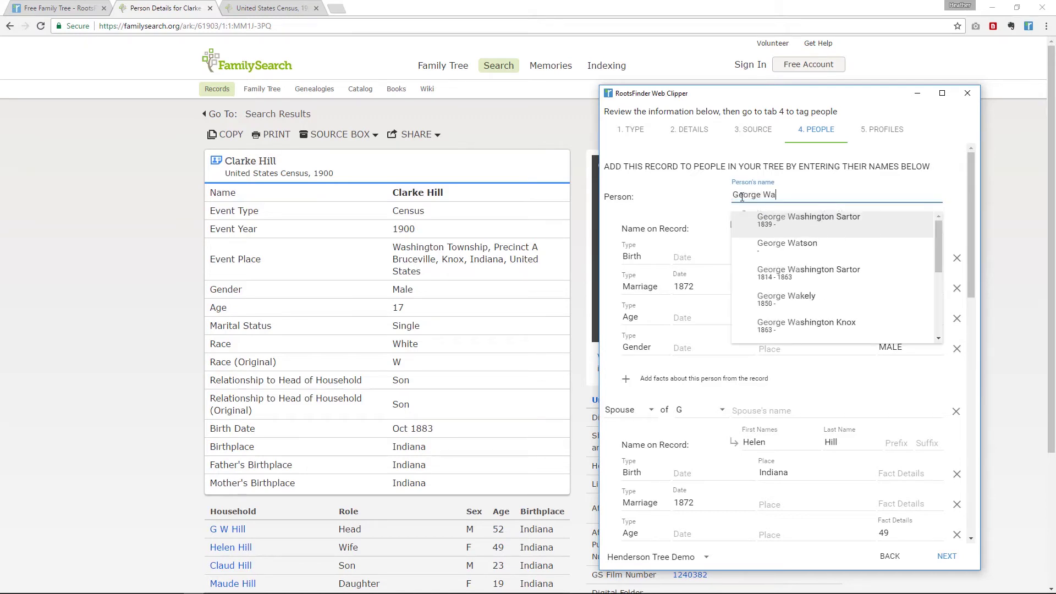
type("shingt")
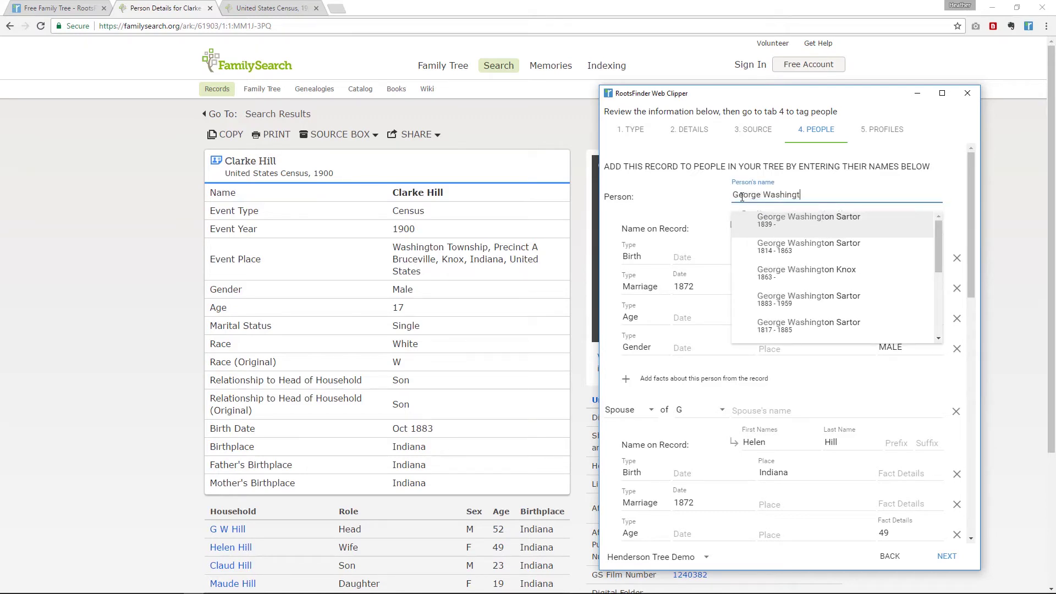
type("on Hill")
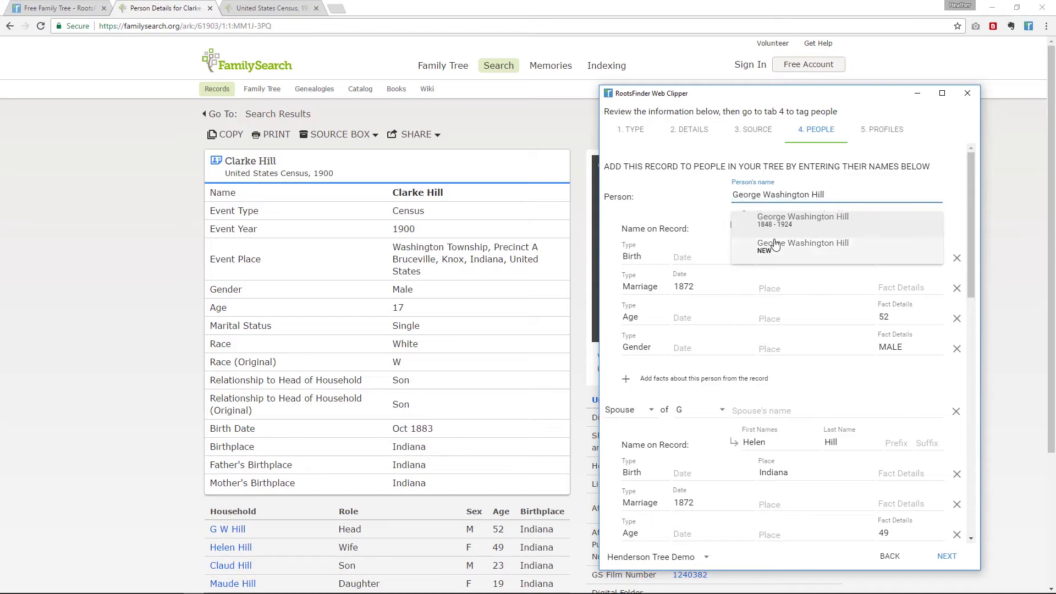
left_click(777, 230)
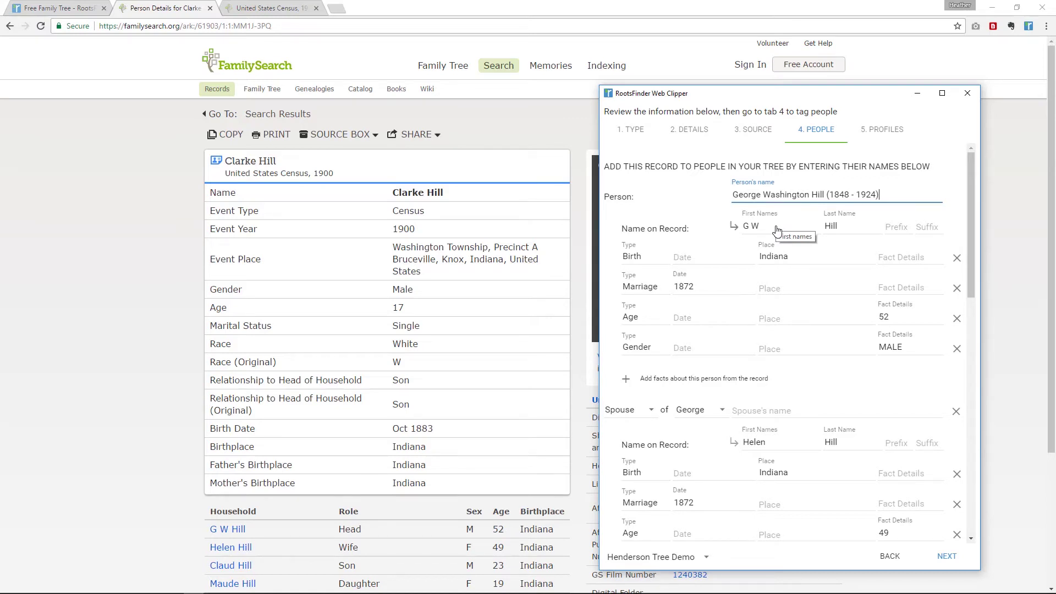
Add an Occupation fact with the details Farmer to the head of household on the record
left_click(627, 381)
left_click(627, 379)
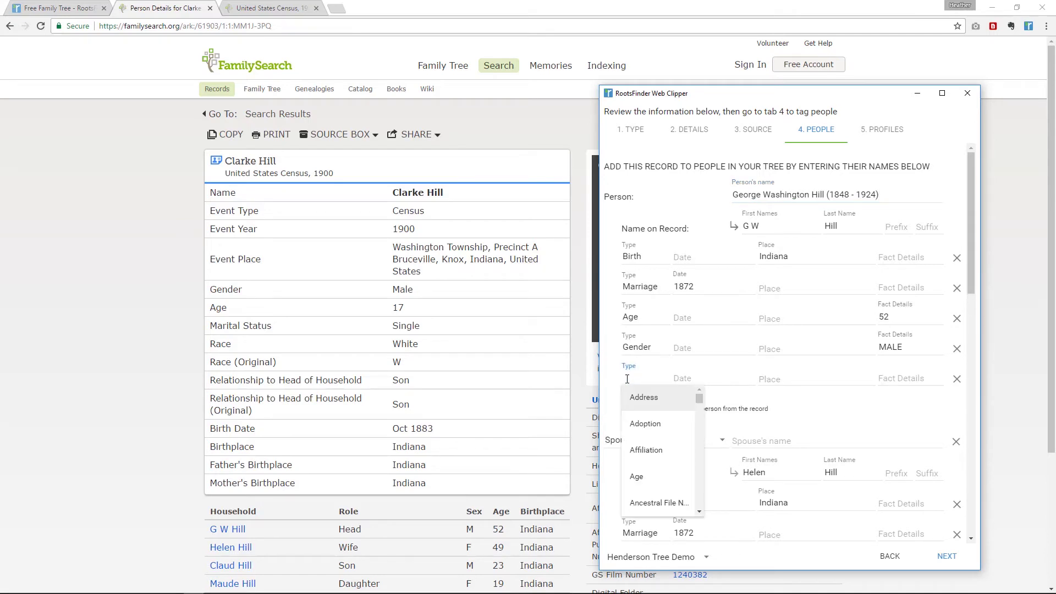
type("Occup")
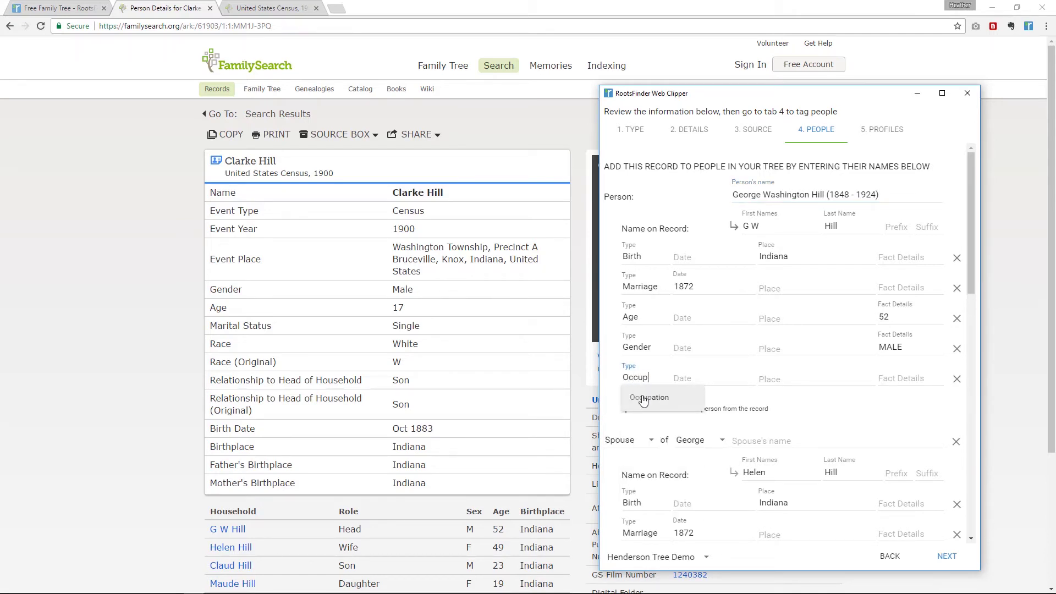
left_click(641, 397)
left_click(921, 381)
type("Farmer")
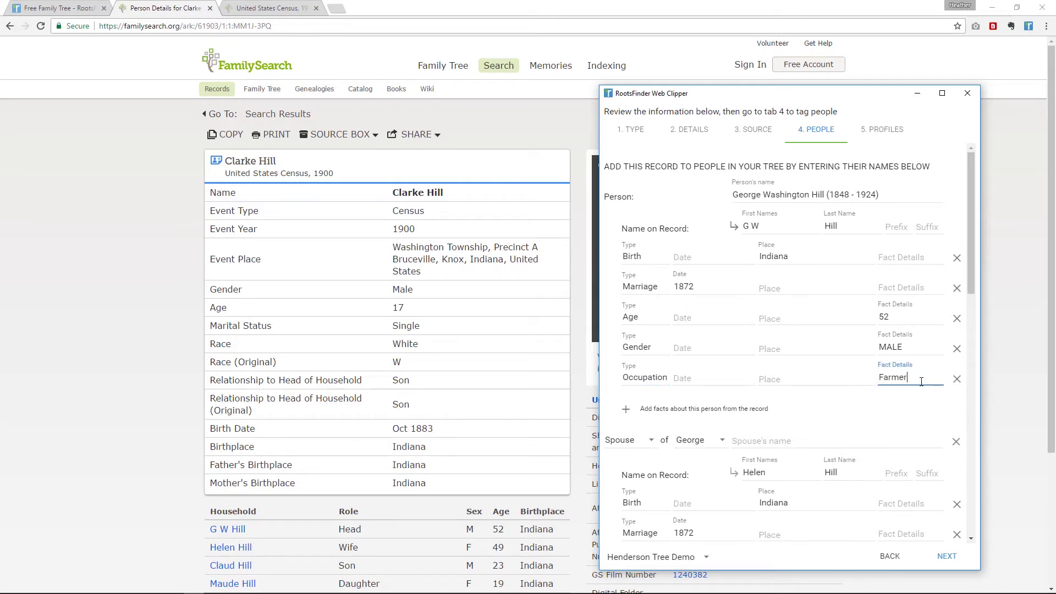
Match the spouse on the record to the mother's existing tree profile under her maiden name
scroll(921, 382, "down", 4)
left_click(798, 221)
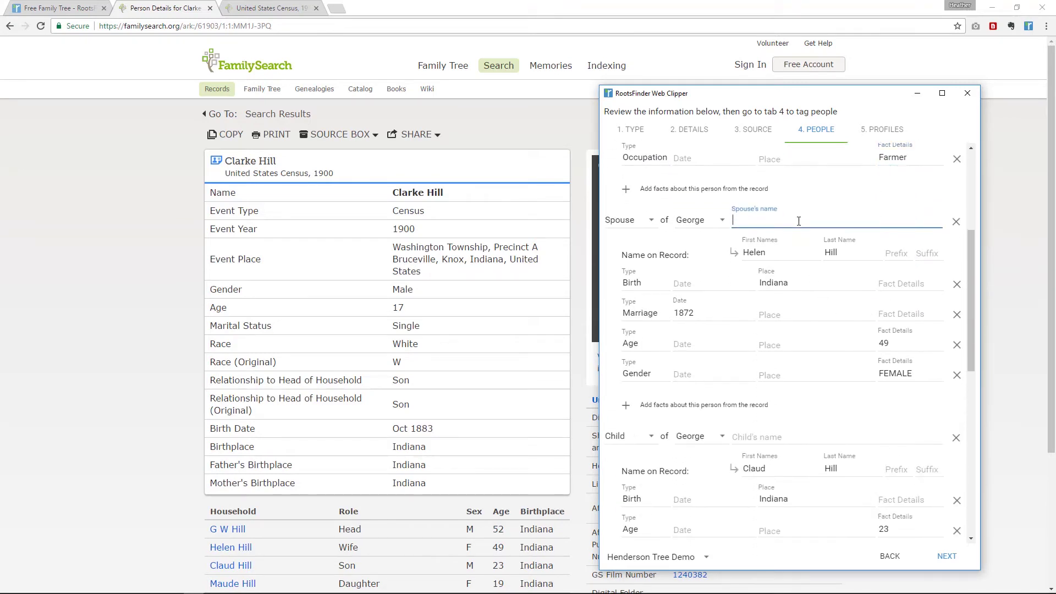
type("Helen")
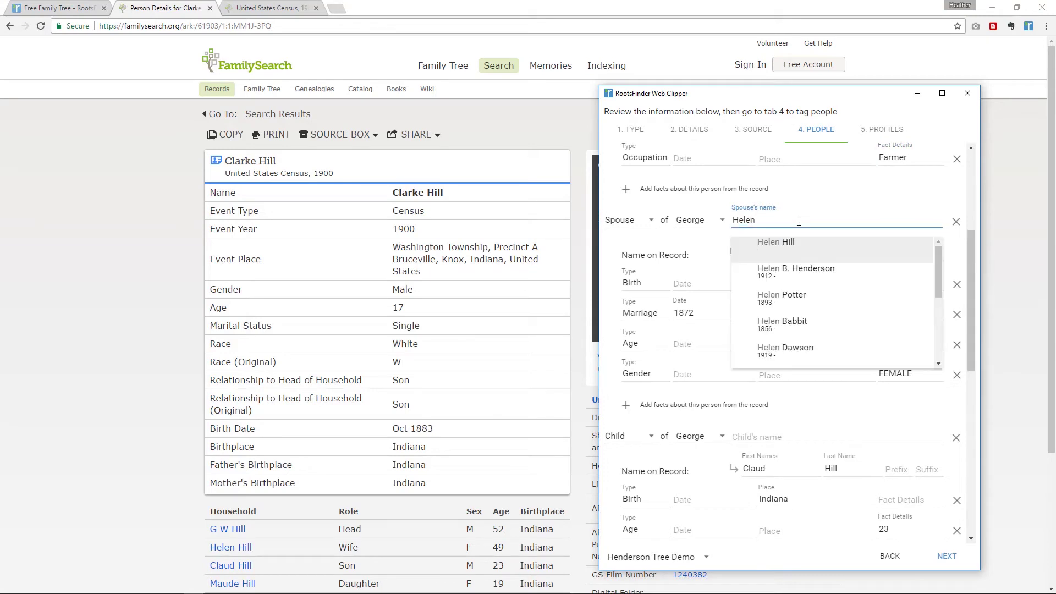
type(" Mayfi")
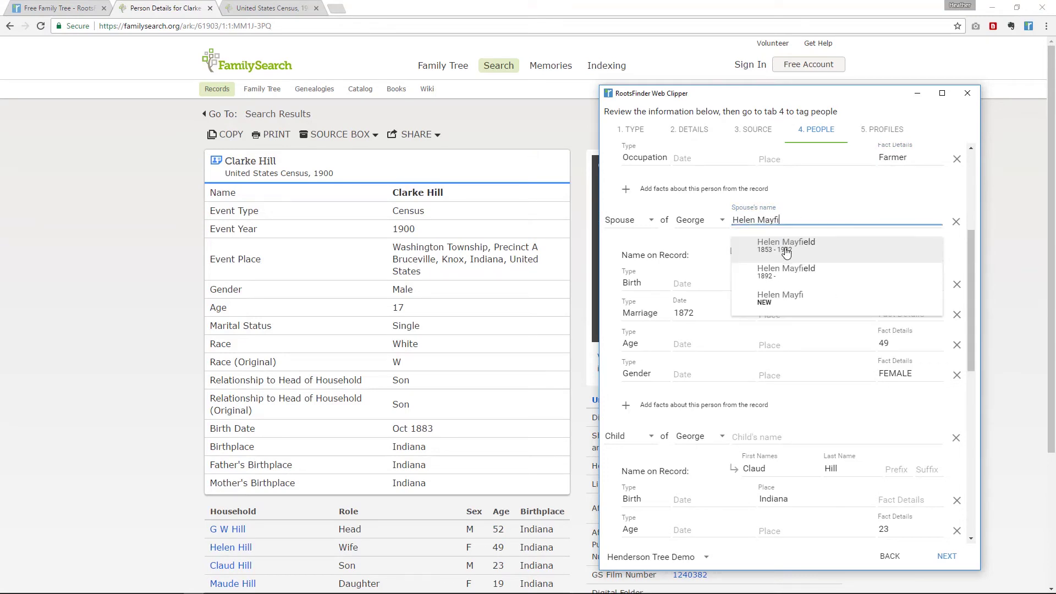
left_click(786, 248)
Match the 23-year-old son on the record to the brother's existing profile in the tree
scroll(775, 286, "down", 2)
left_click(760, 328)
type("Cl")
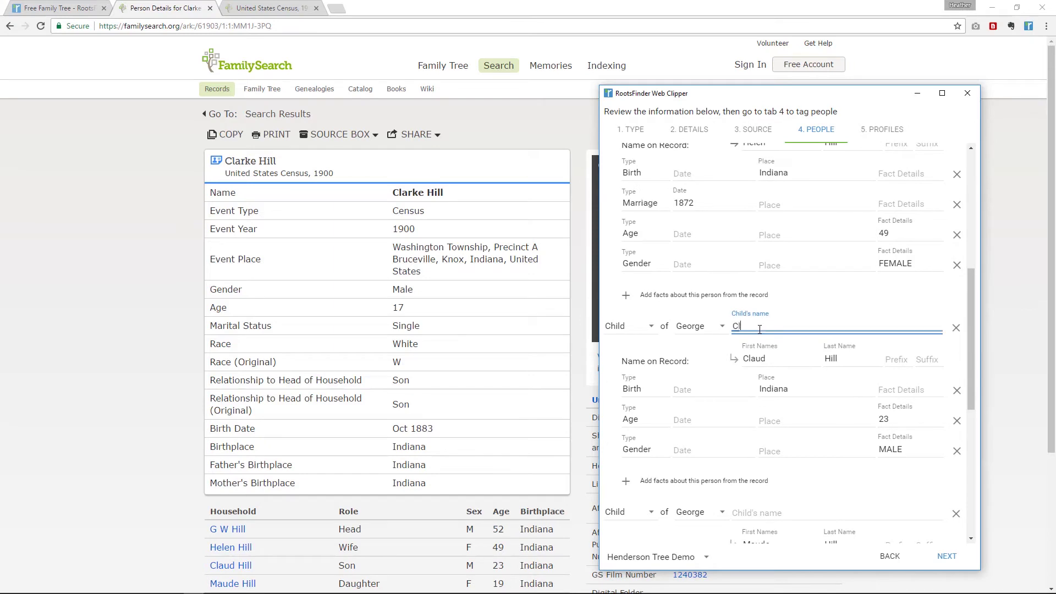
type("aude")
left_click_drag(796, 375, 795, 385)
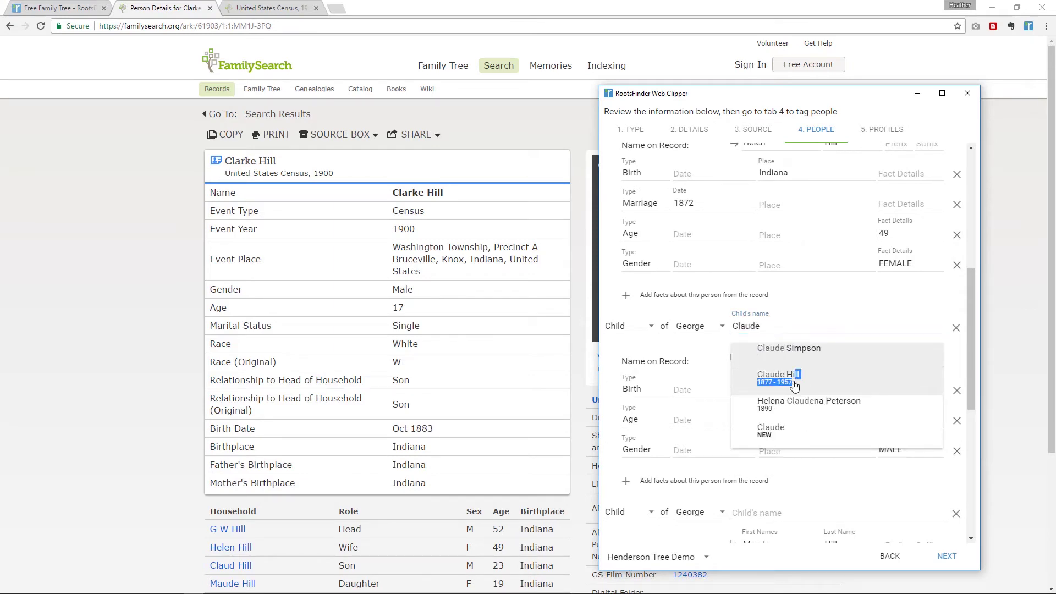
left_click(794, 385)
Match the daughter on the record to the sister's existing profile in the tree
scroll(794, 385, "down", 4)
left_click(769, 290)
type("Maud")
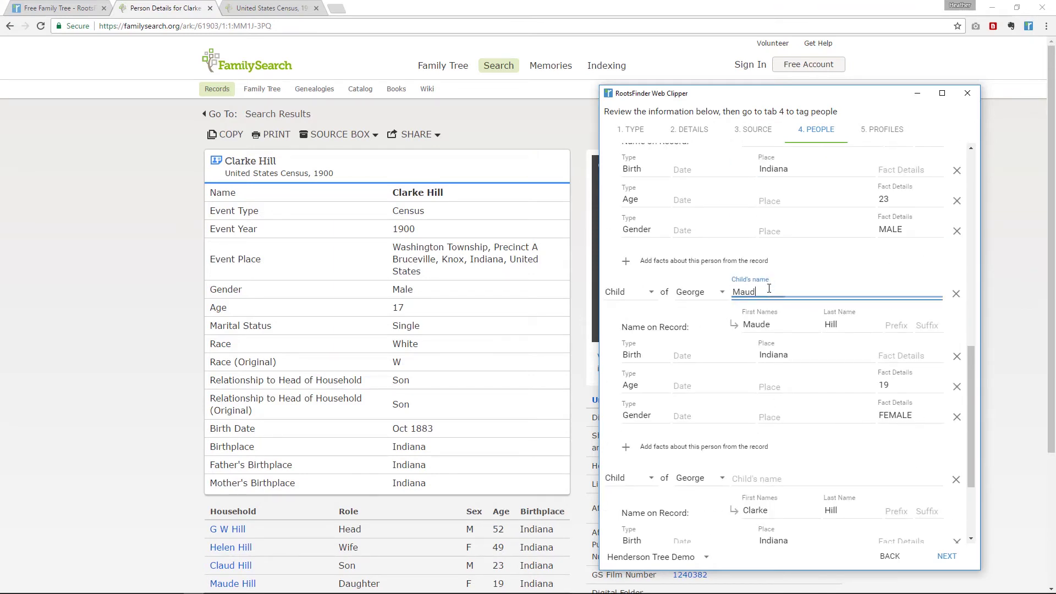
type("e")
left_click(828, 372)
Match the 17-year-old son to the ancestor's existing doctor profile and save the clipped record without copying facts to any profile
scroll(813, 431, "down", 2)
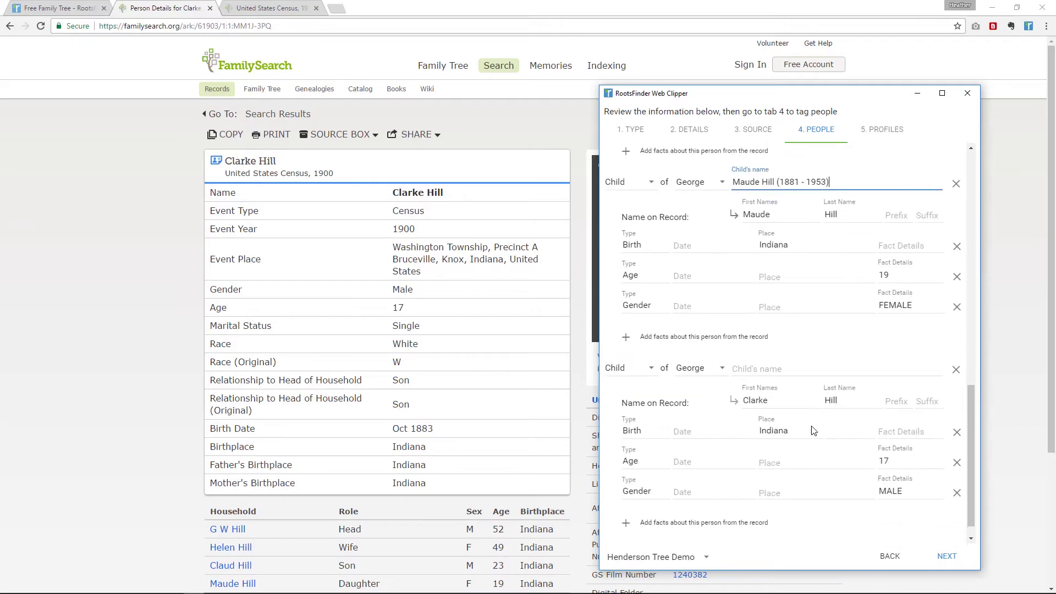
scroll(813, 431, "down", 1)
left_click(787, 346)
type("Thomas Clark")
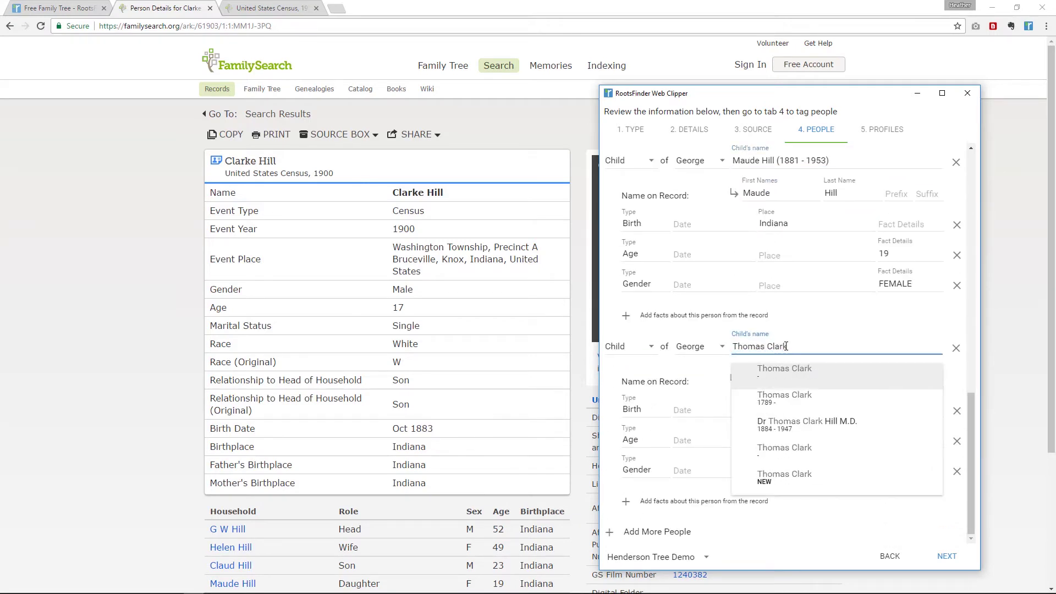
left_click(798, 425)
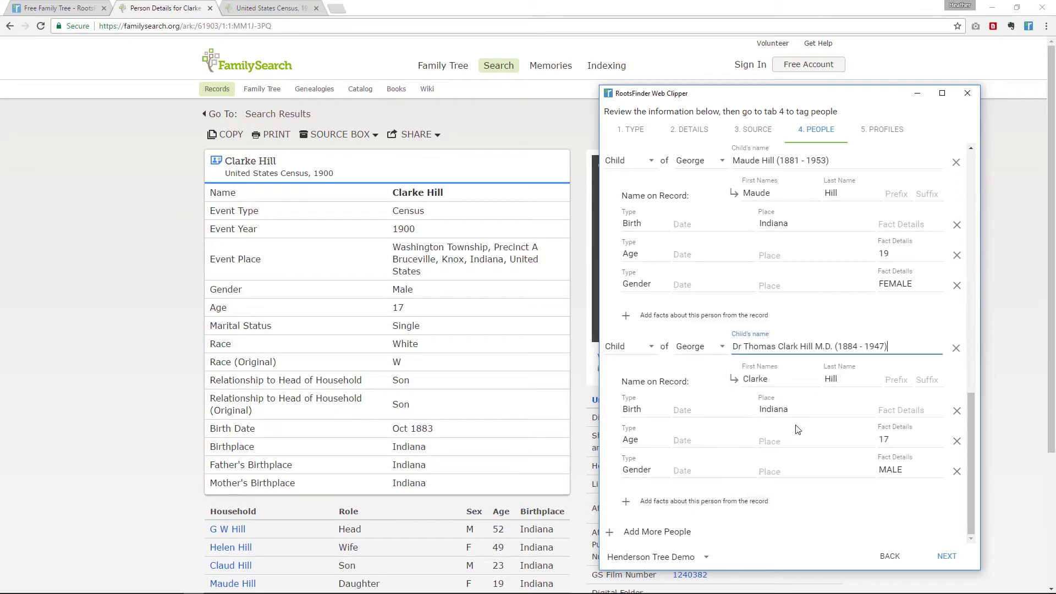
left_click(948, 558)
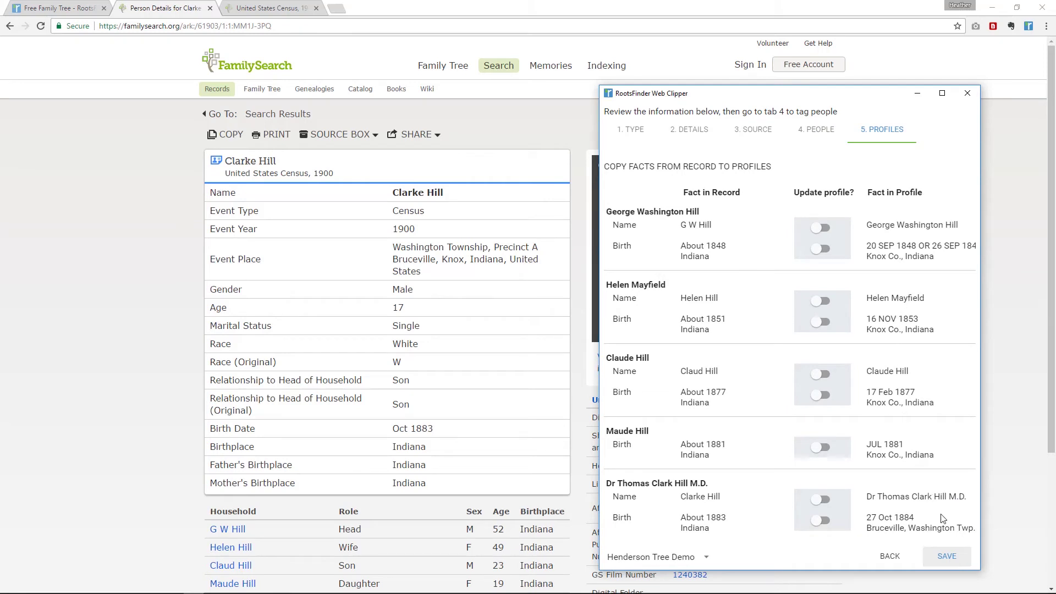
left_click(949, 557)
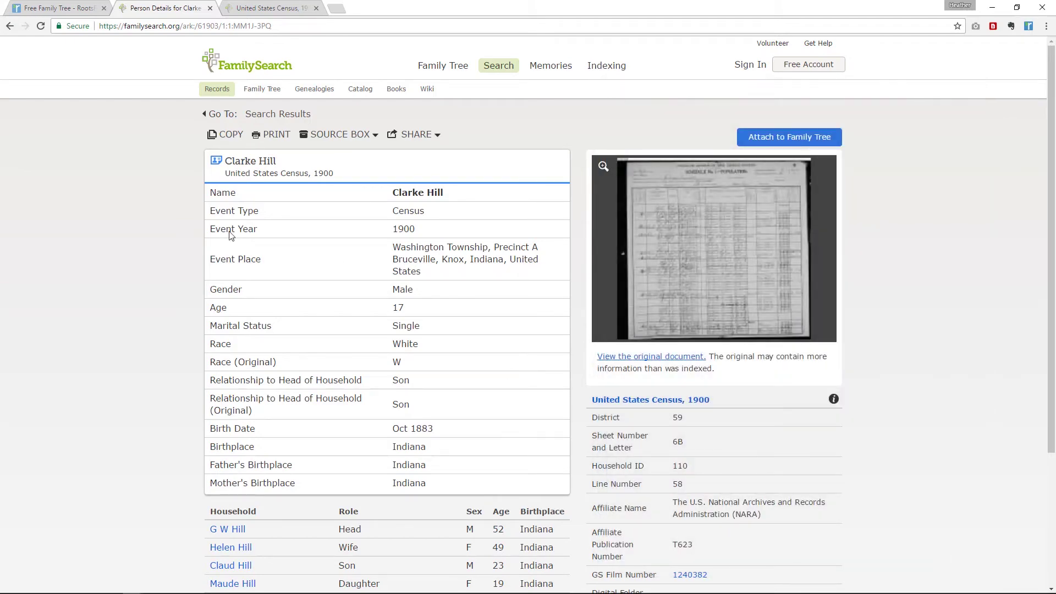
Expand the 1900 Residence source on the ancestor's RootsFinder timeline and review its citation, record data and tagged people
left_click(53, 7)
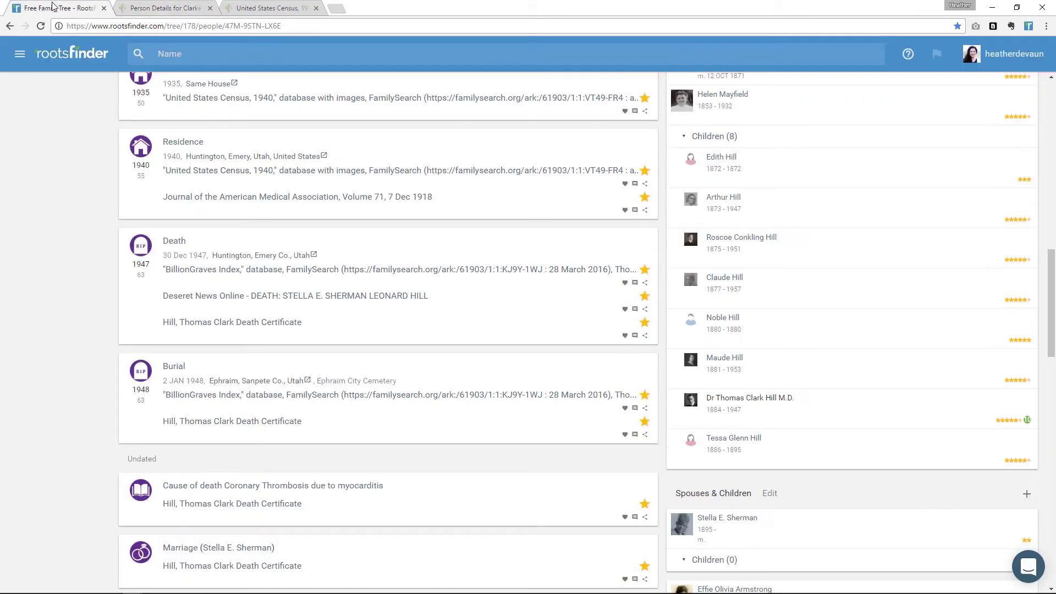
scroll(82, 258, "up", 15)
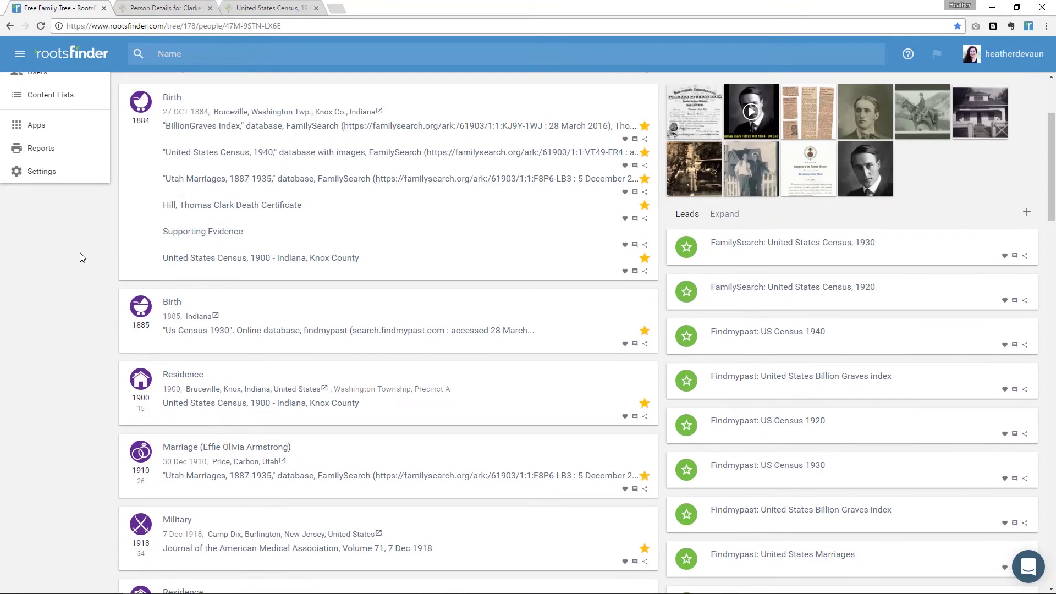
scroll(87, 307, "down", 1)
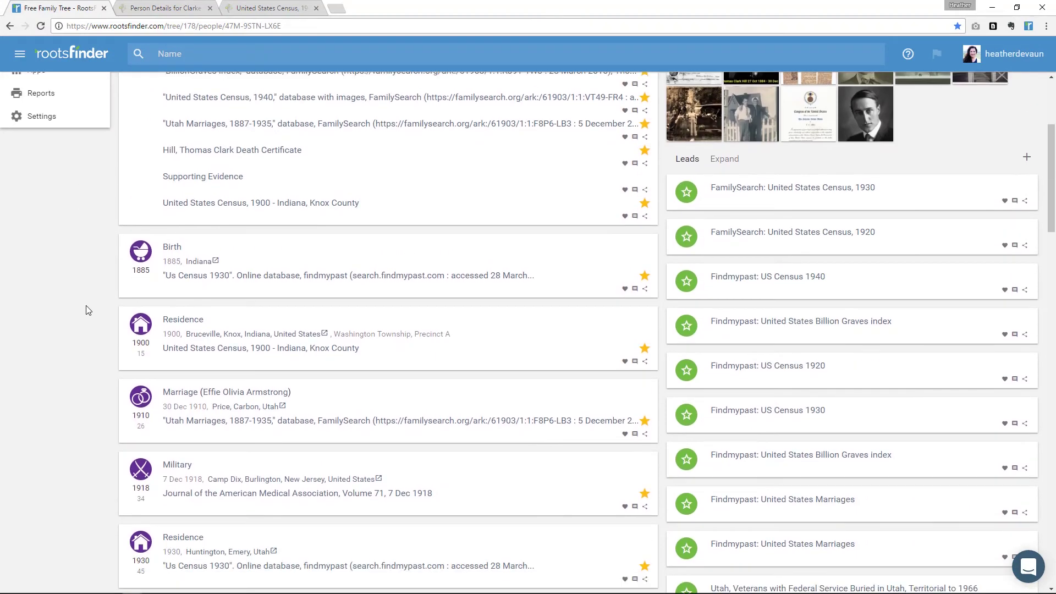
left_click(189, 349)
scroll(101, 385, "down", 6)
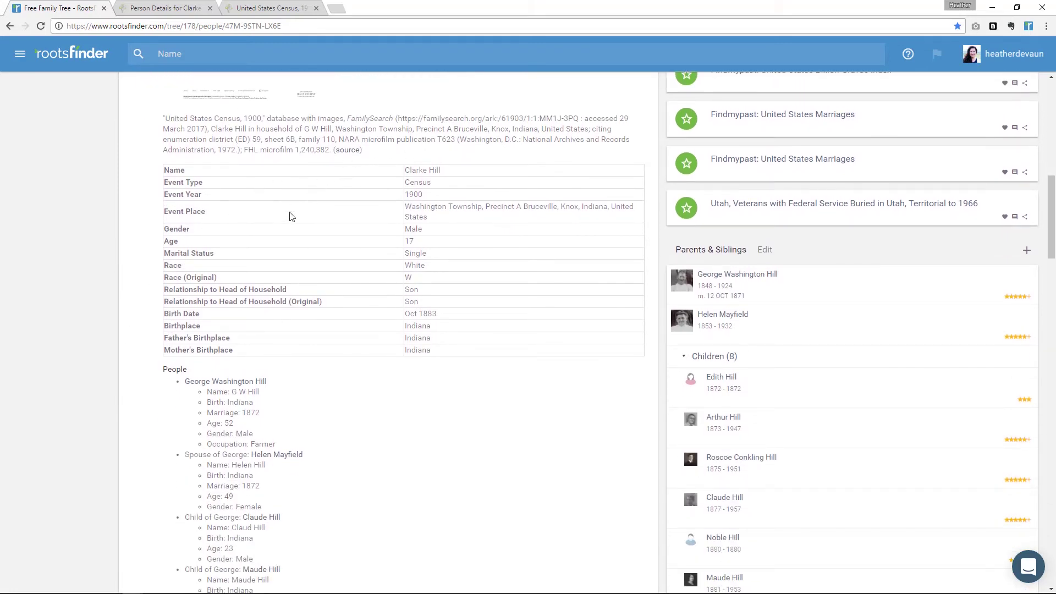
scroll(378, 262, "down", 2)
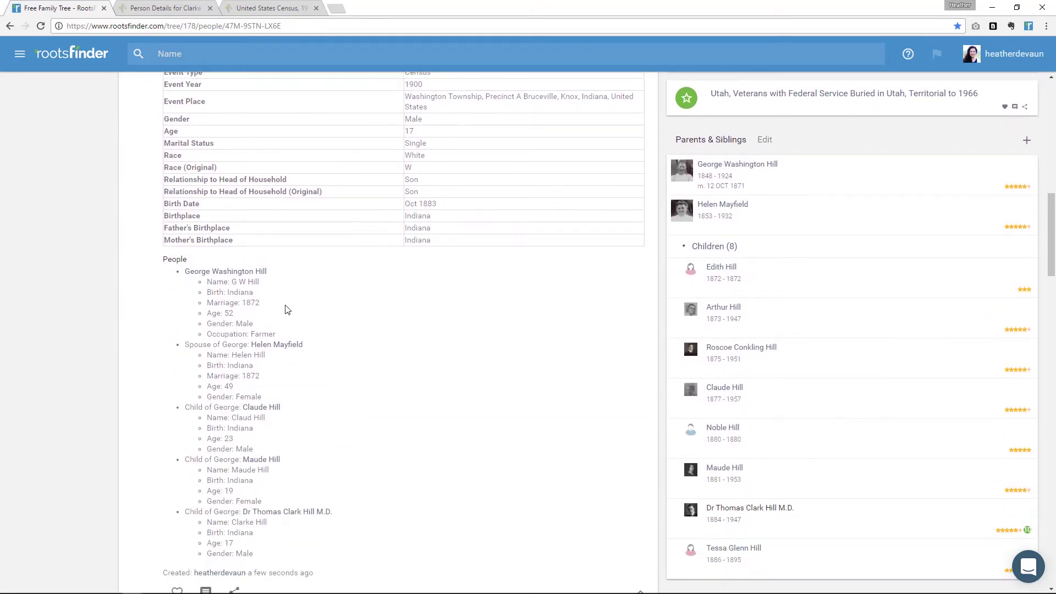
scroll(285, 310, "down", 2)
scroll(285, 310, "up", 15)
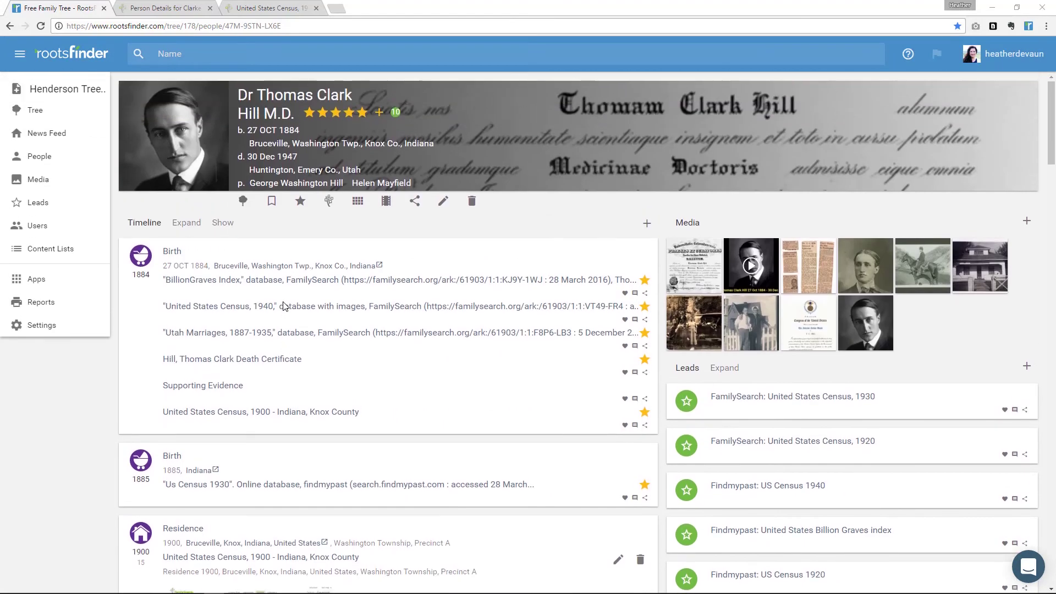
Start a new event or fact on the ancestor's timeline and arrange its form beside the marriage license image in Photos
left_click(647, 224)
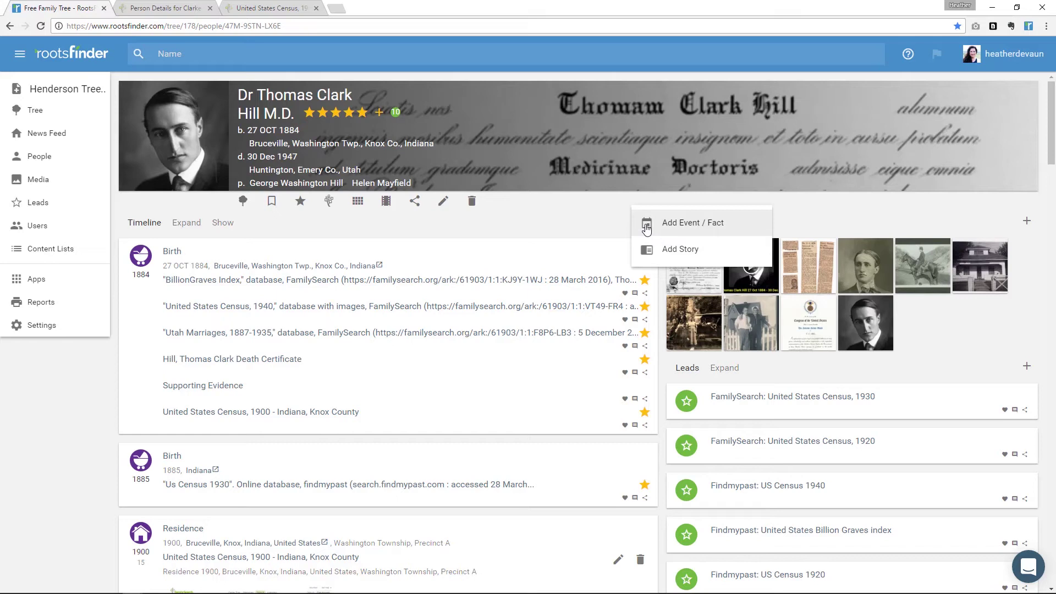
left_click(647, 229)
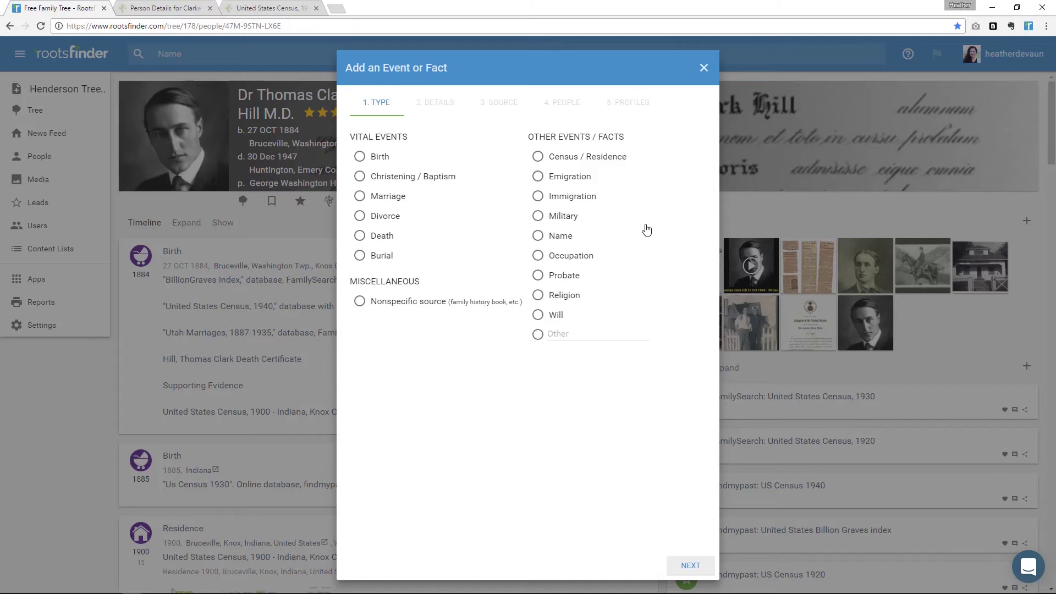
left_click_drag(443, 61, 252, 64)
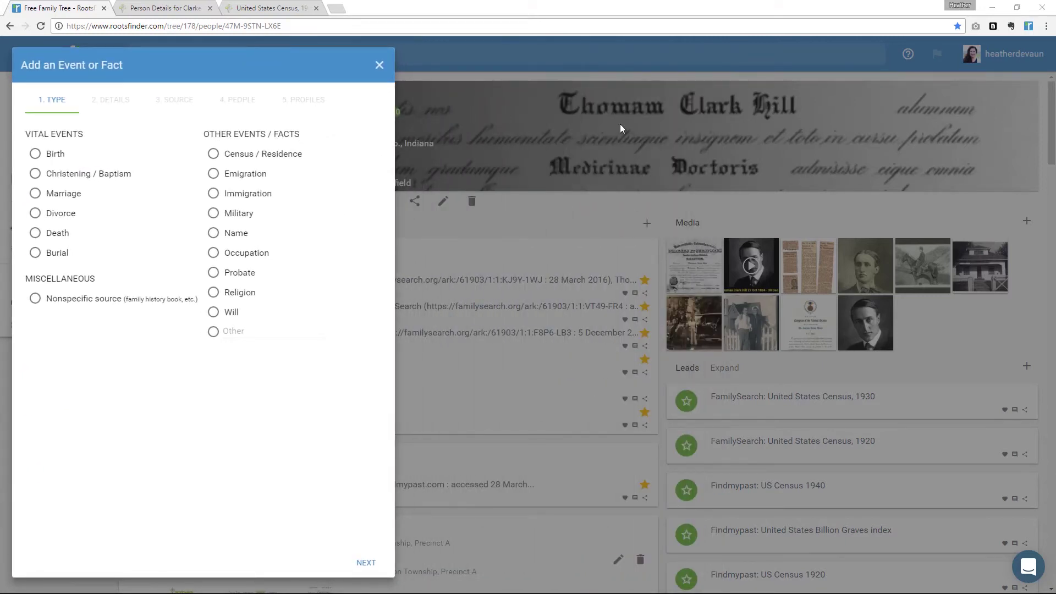
key("alt+Tab")
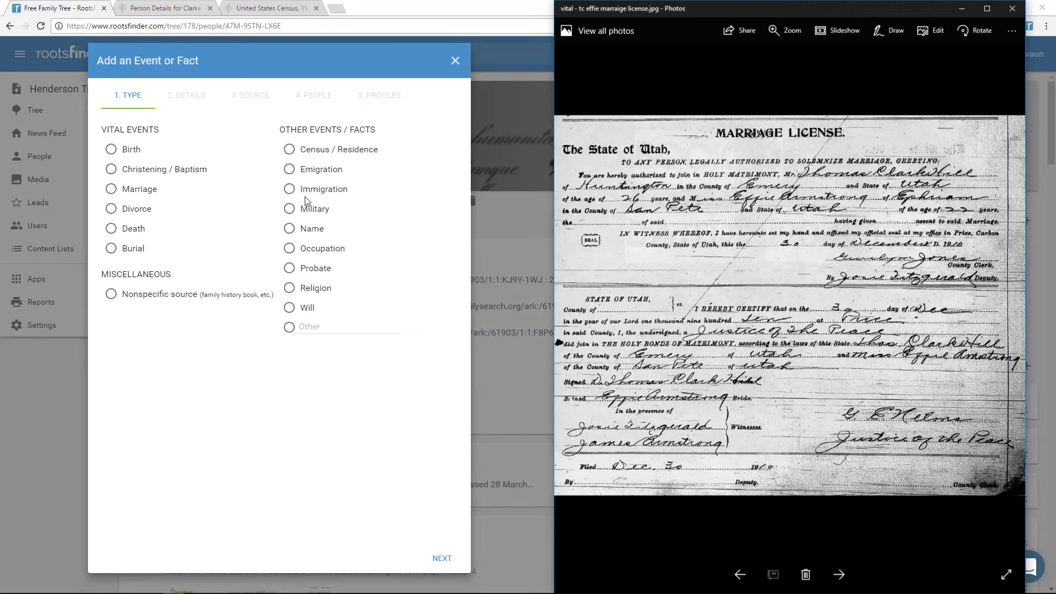
Set the new event's type to Marriage License as an Other event
left_click(292, 330)
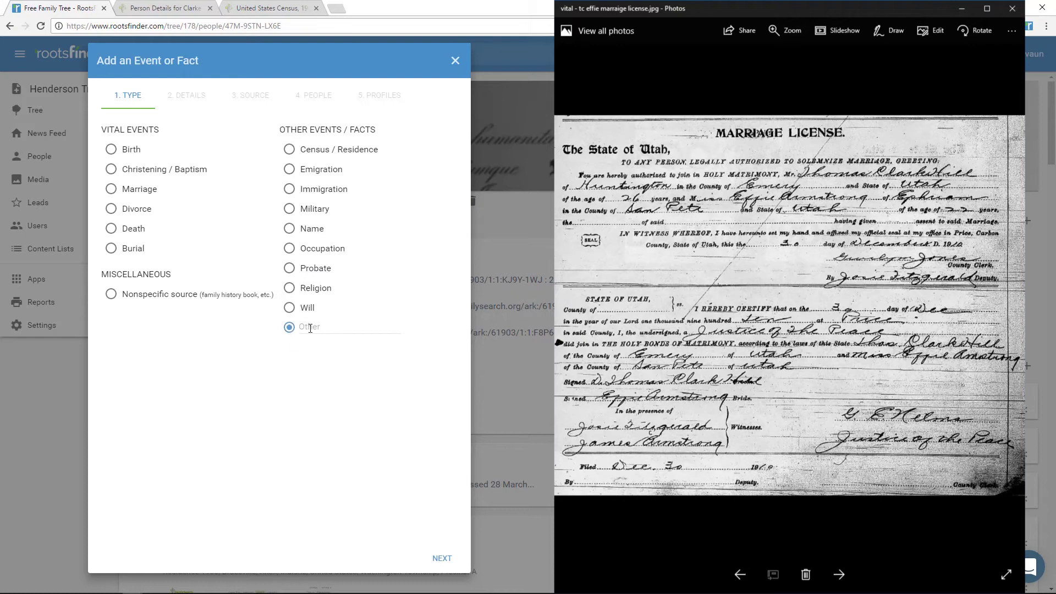
left_click(310, 328)
type("Marria")
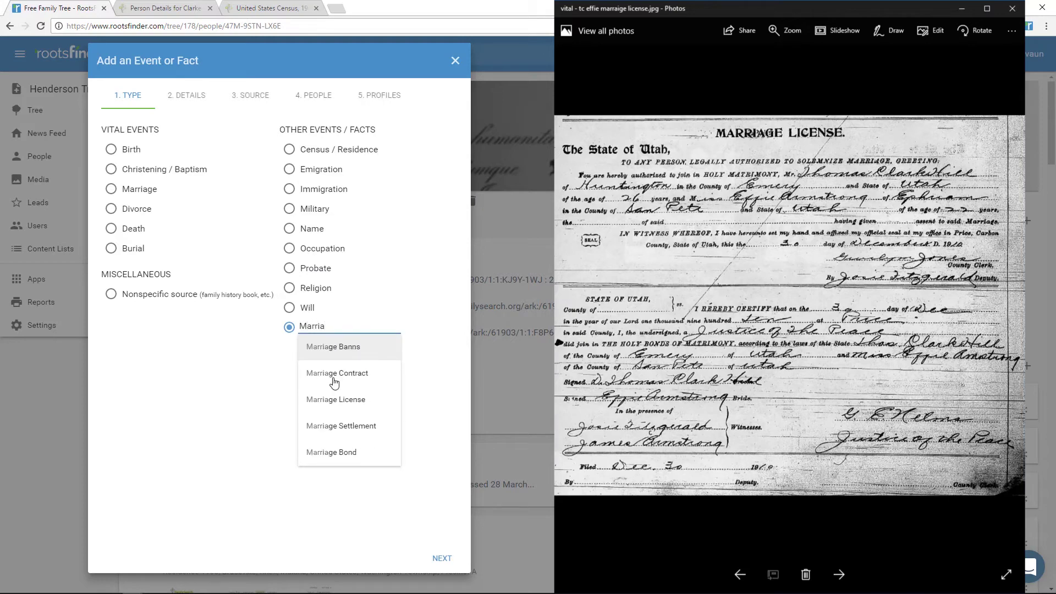
left_click(346, 413)
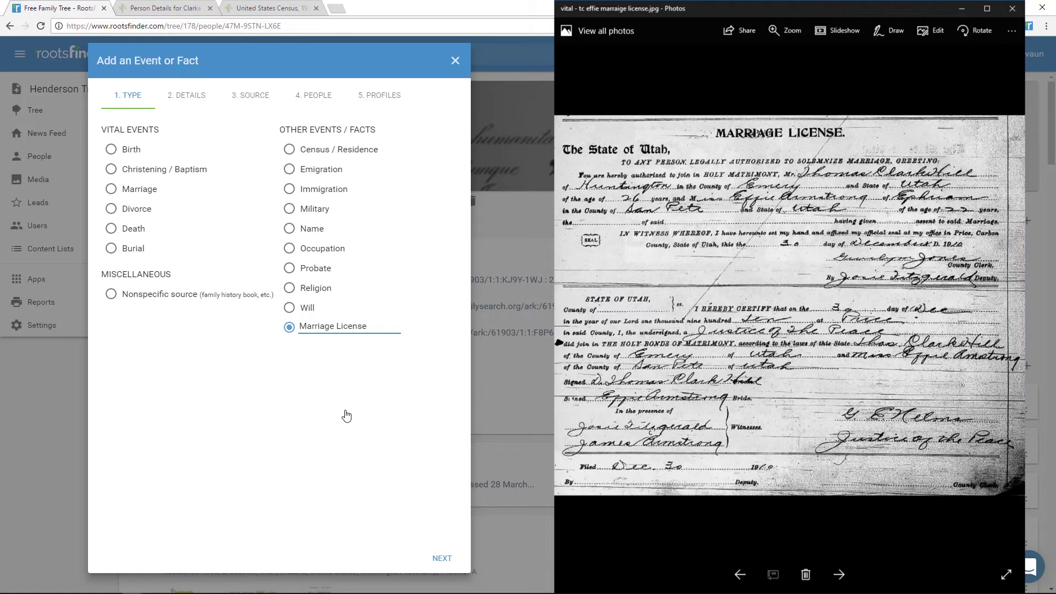
Set the event's date to 30 Dec 1910 and its place to Price, Carbon, Utah, United States
left_click(438, 559)
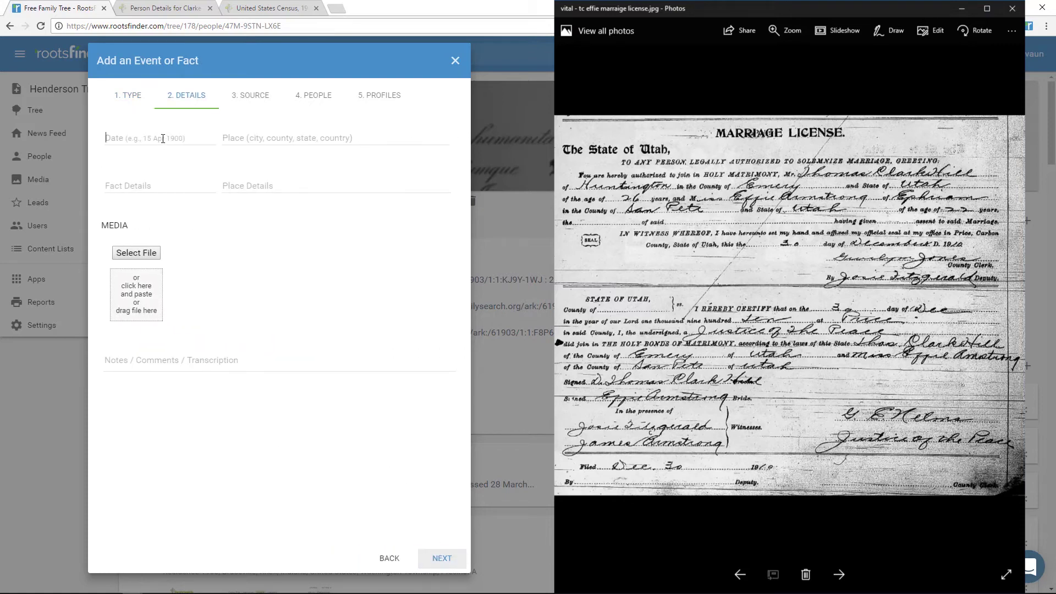
left_click(162, 139)
type("30 Dec")
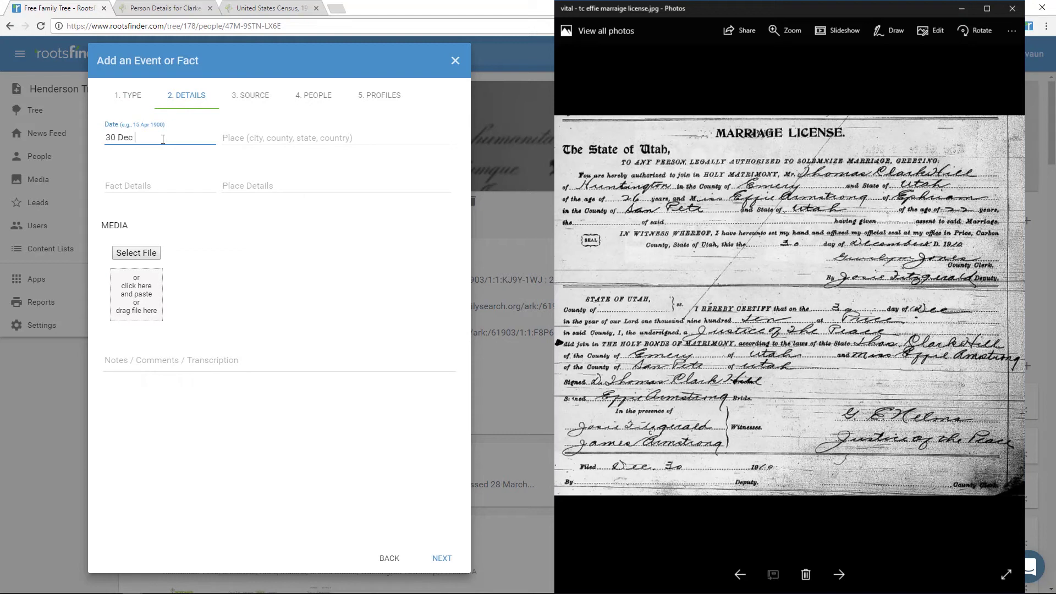
key("BackSpace")
type("1910")
key("Tab")
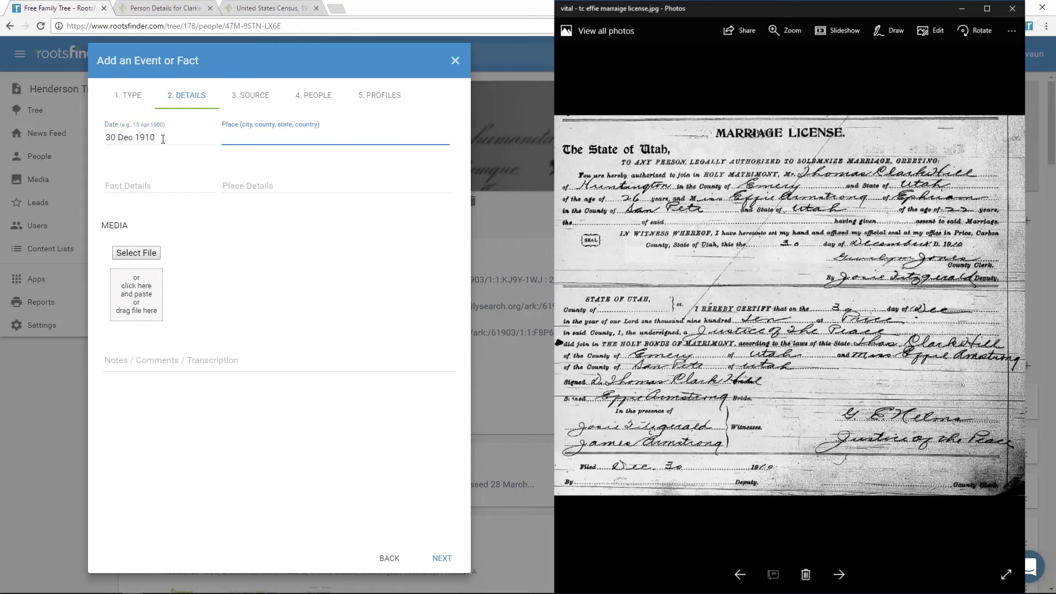
type("Price")
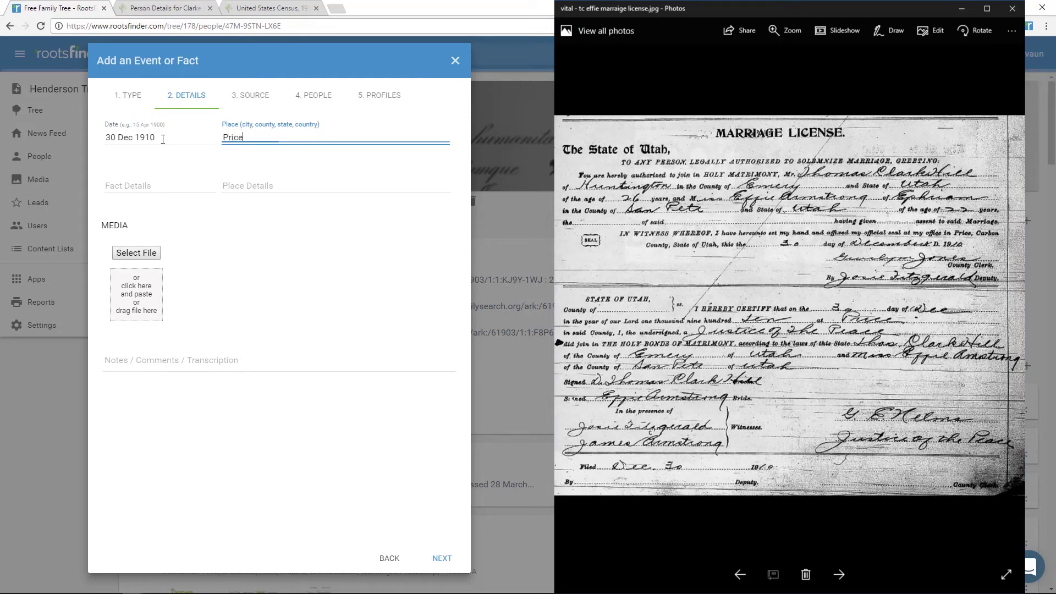
type(", Car")
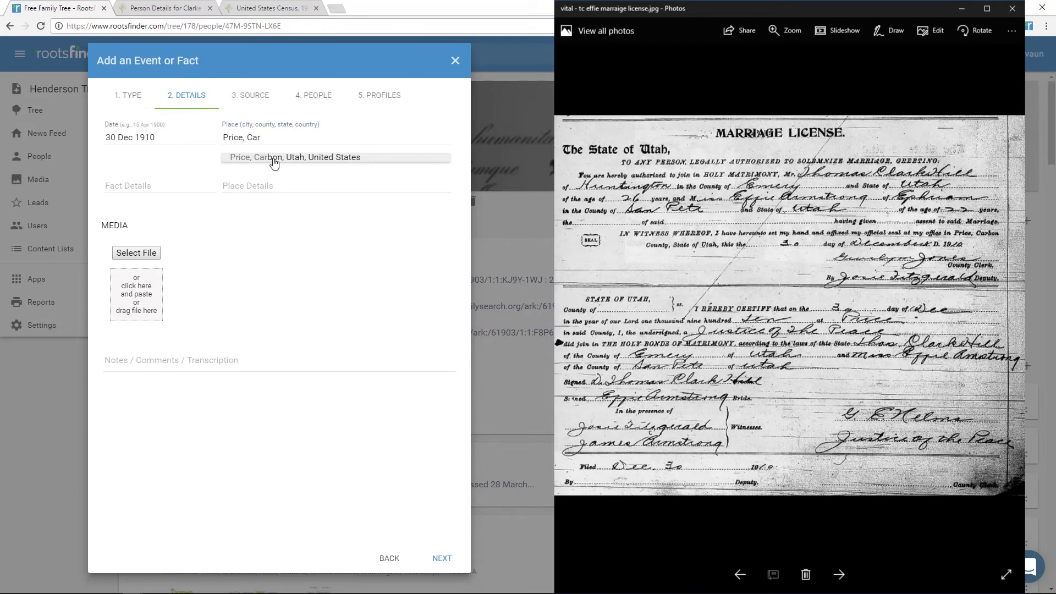
left_click(274, 160)
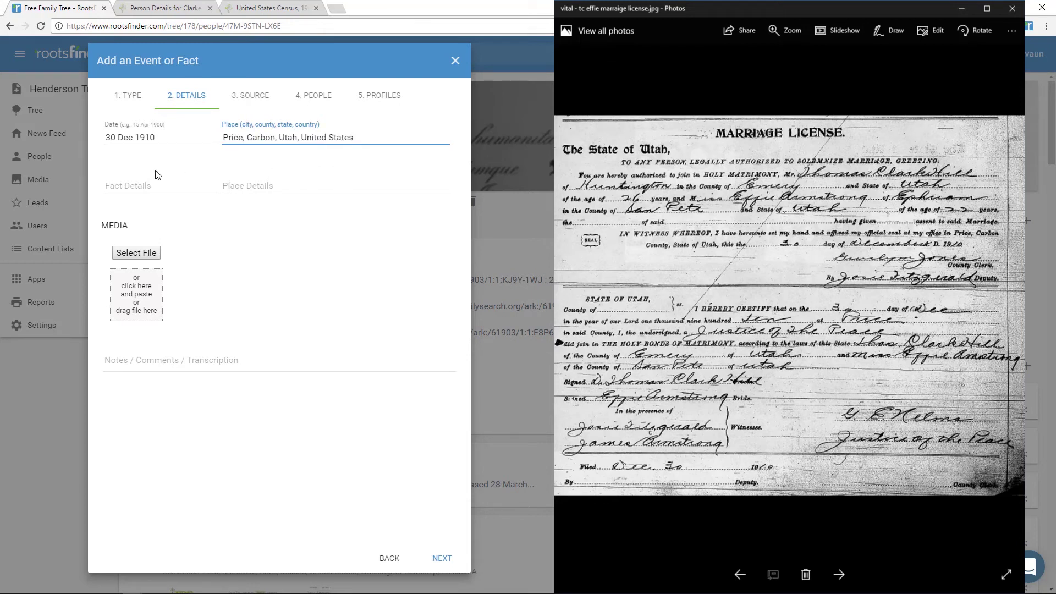
Attach the marriage license JPG from the ancestor's genealogy folder and paste the license transcription into the event's notes
left_click(138, 255)
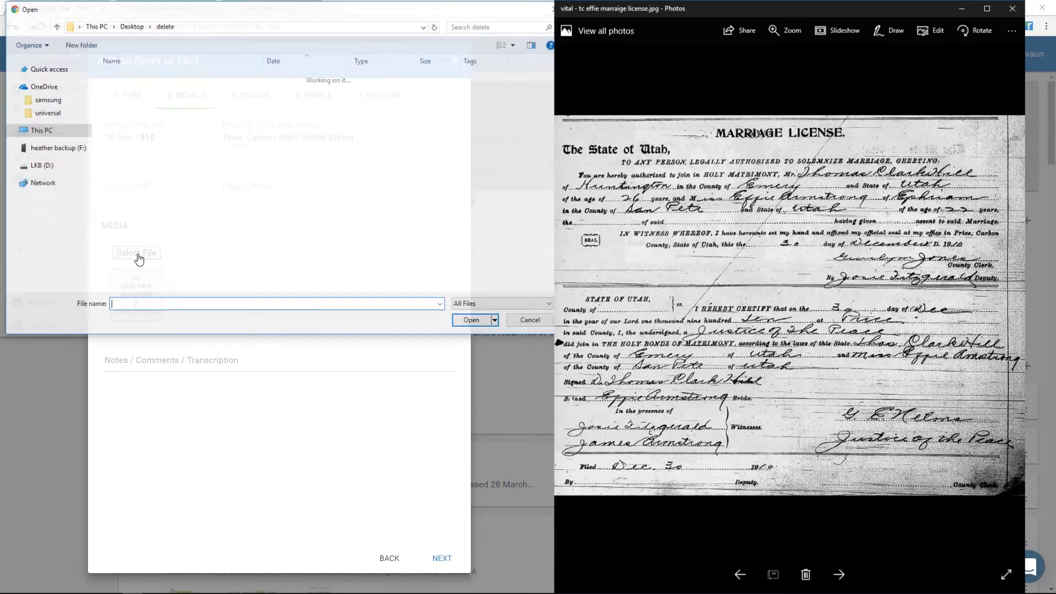
scroll(226, 138, "down", 5)
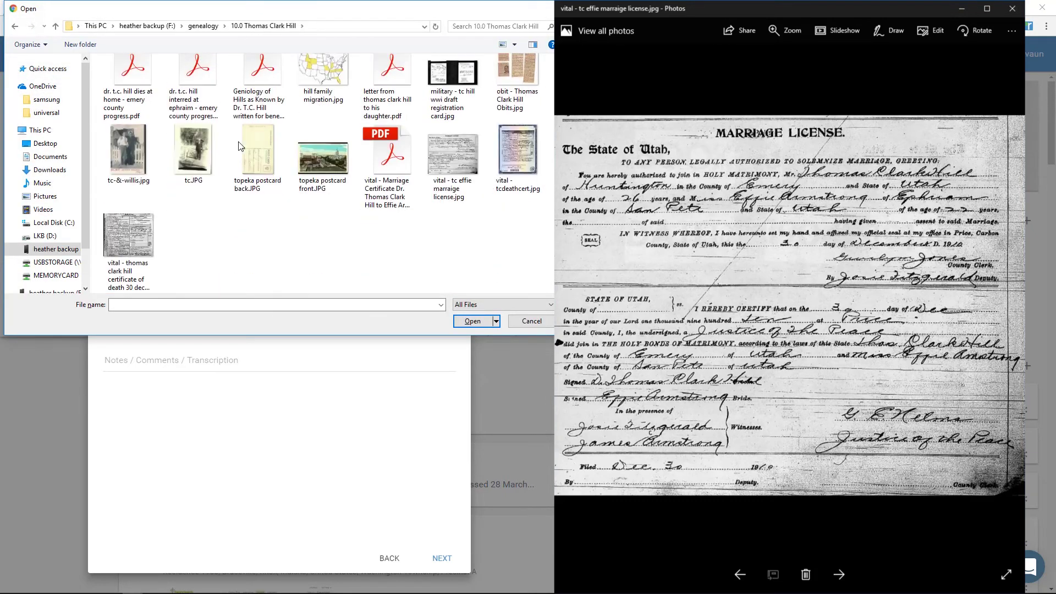
left_click(452, 159)
left_click(474, 321)
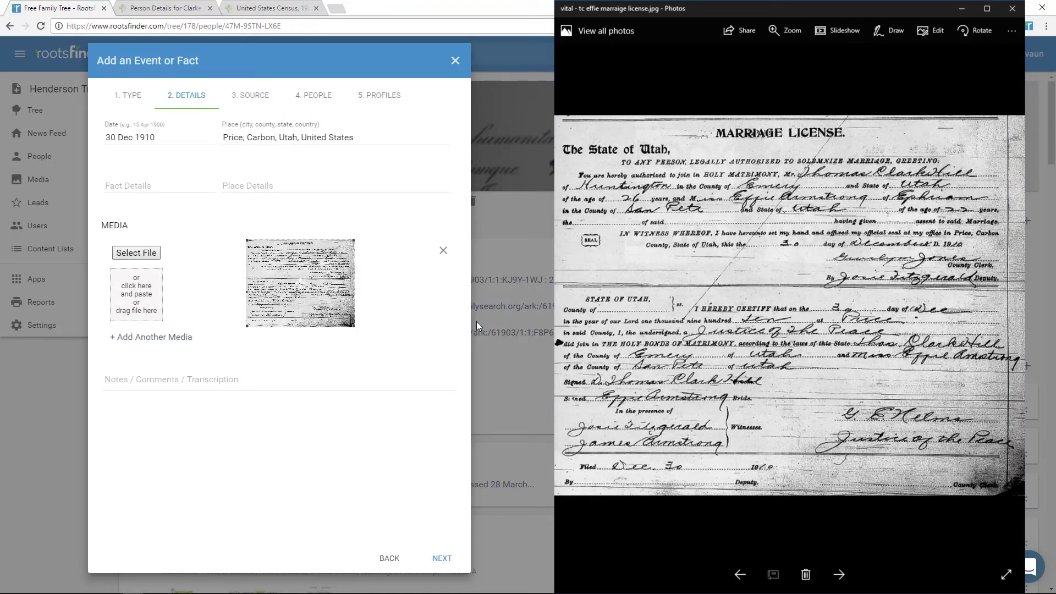
left_click(295, 380)
key("ctrl+v")
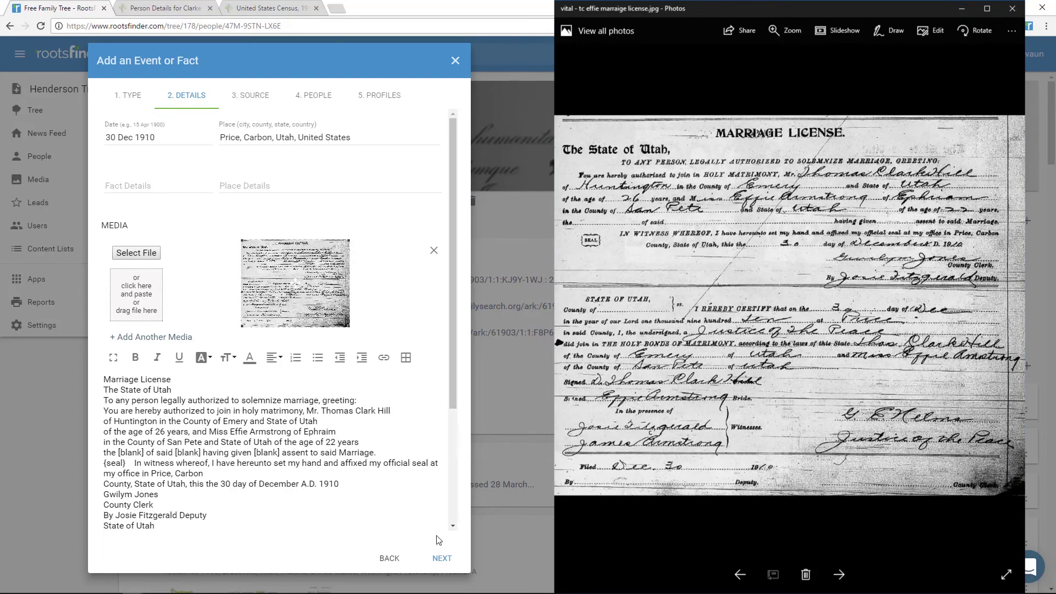
Title the event's source "Marriage License" followed by the names of the groom and the bride
left_click(442, 559)
left_click(238, 142)
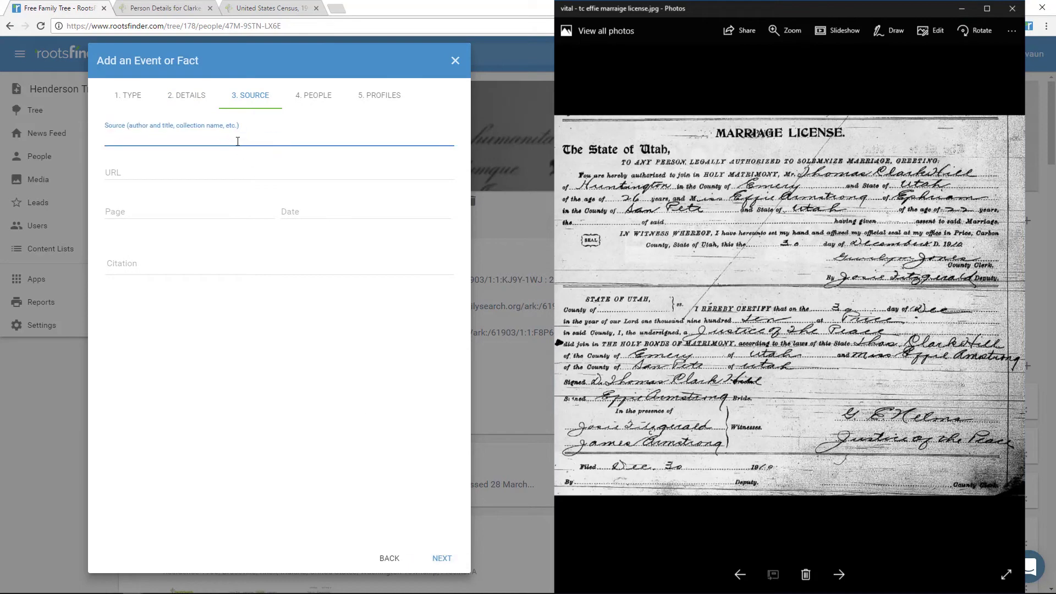
type("Marriage License Tomas Clark")
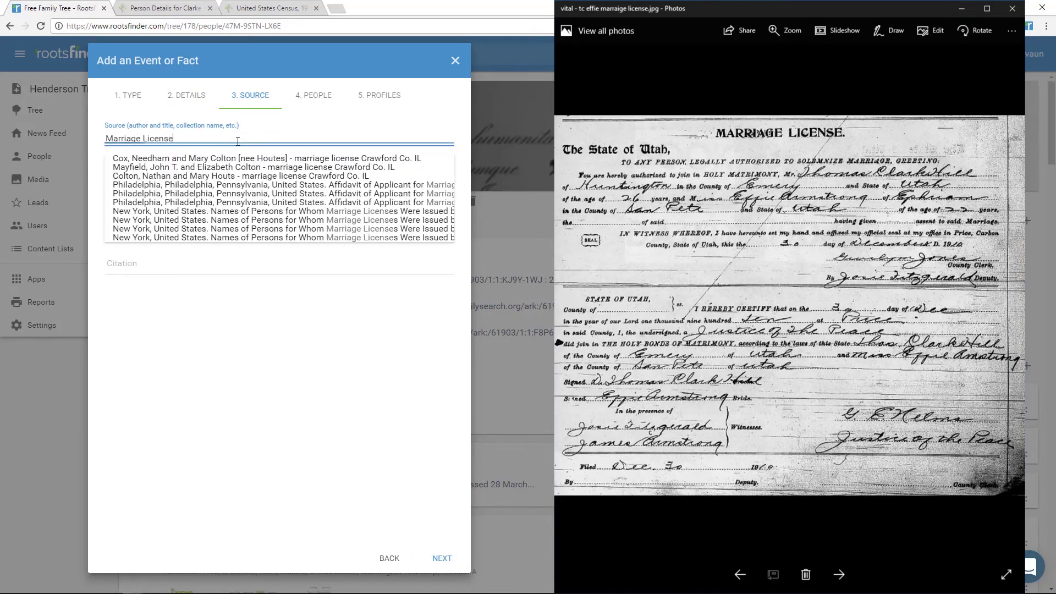
key("Left")
key("Left")
key("Left")
key("Left")
key("Left")
key("Left")
key("Left")
key("Left")
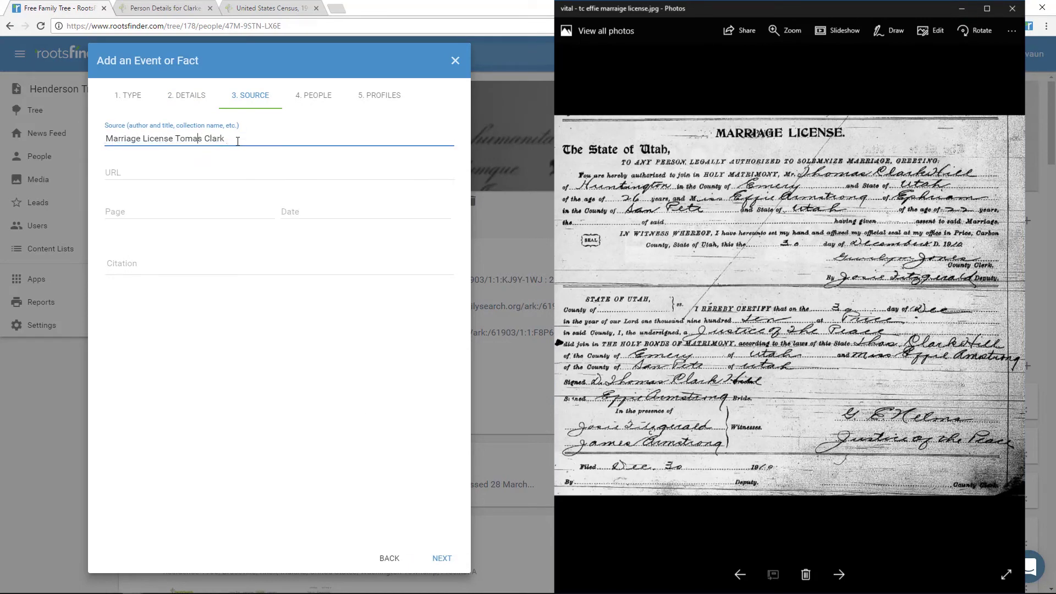
type("h")
key("End")
type("Hill and")
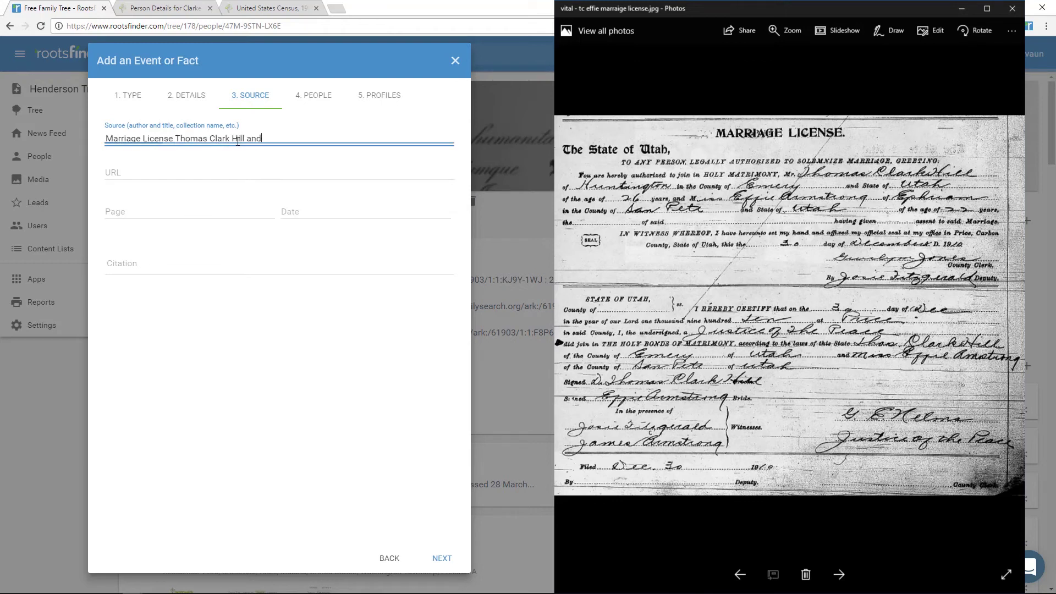
type(" Effie Armstrong")
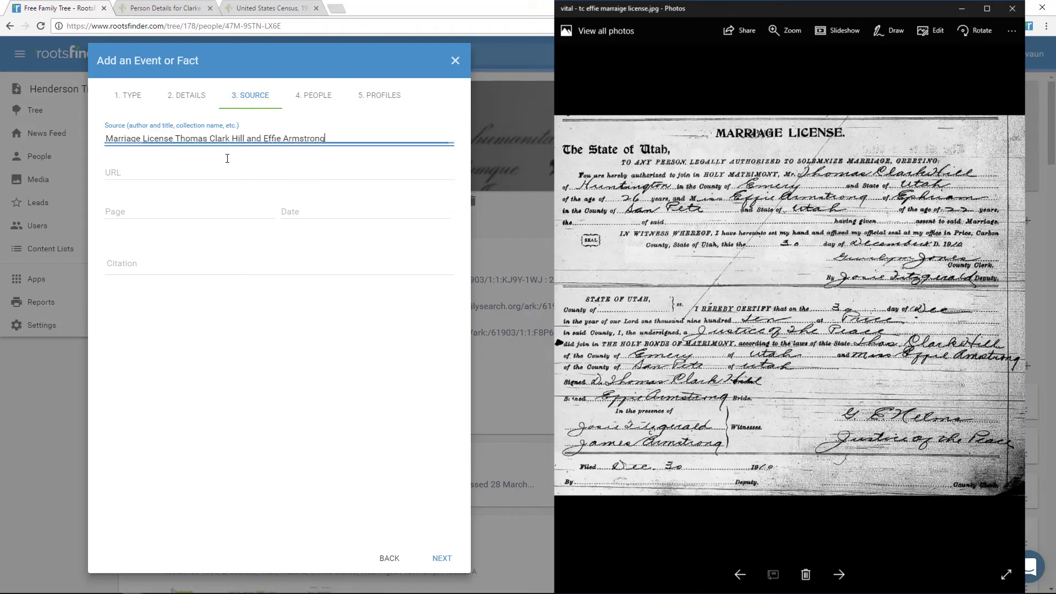
Set the source's page to "Carbon Co., Utah Marriage Licenses V3 p 271" and its date to 30 Dec 1910
left_click(172, 206)
type("Carbon C")
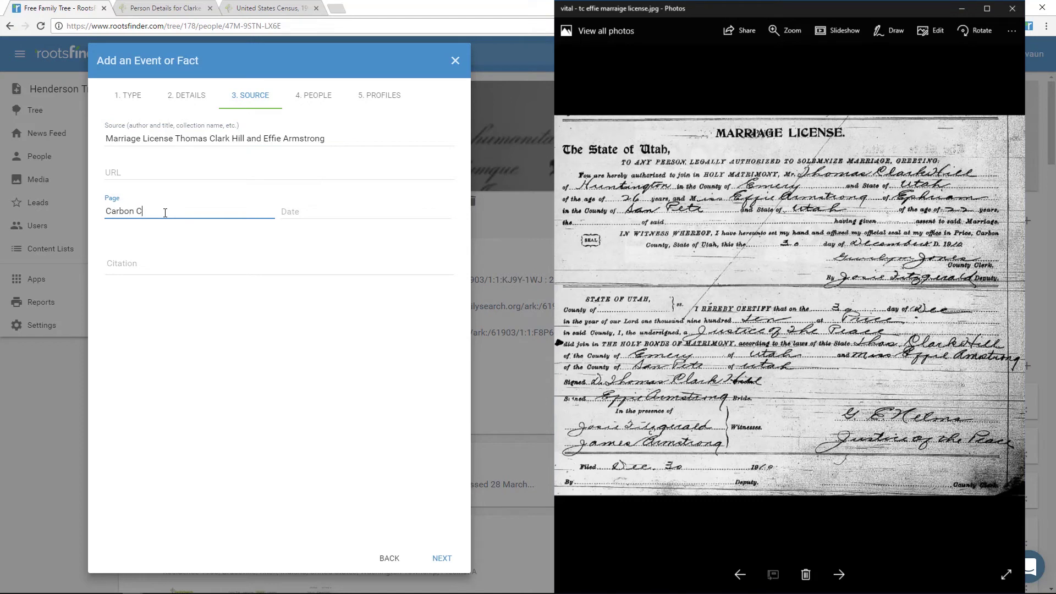
type("o., Utah Marriage Licenses V3 p 272")
key("BackSpace")
type("1")
left_click(296, 214)
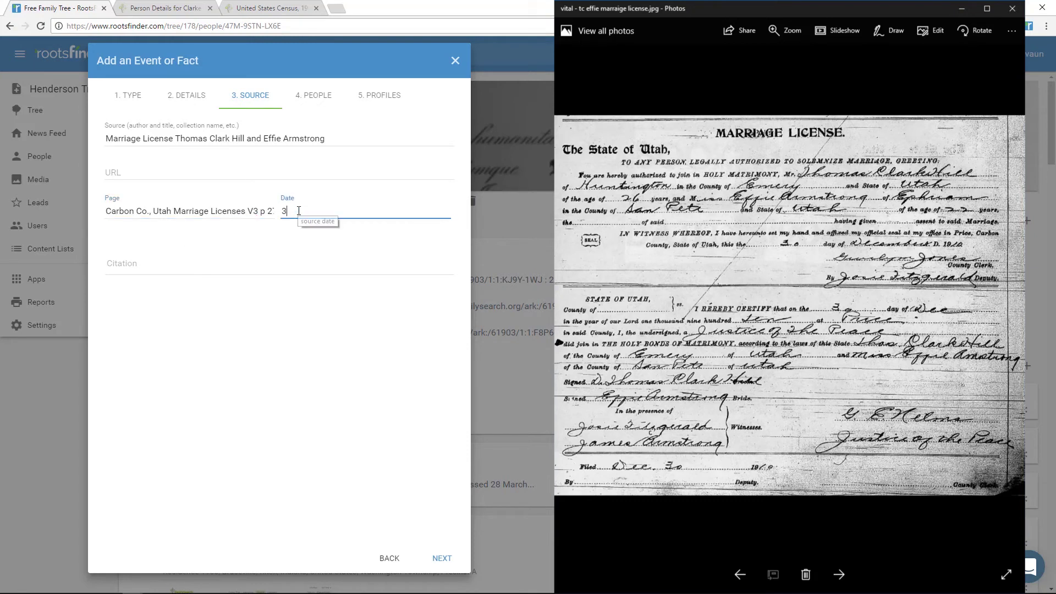
type("30 Dec 1910")
Enter the citation: Carbon, Utah, Marriage records, 1894-1966, Vol 3 page 271, the couple's names, 30 Dec 1810; FHL microfilm 484624
left_click(135, 263)
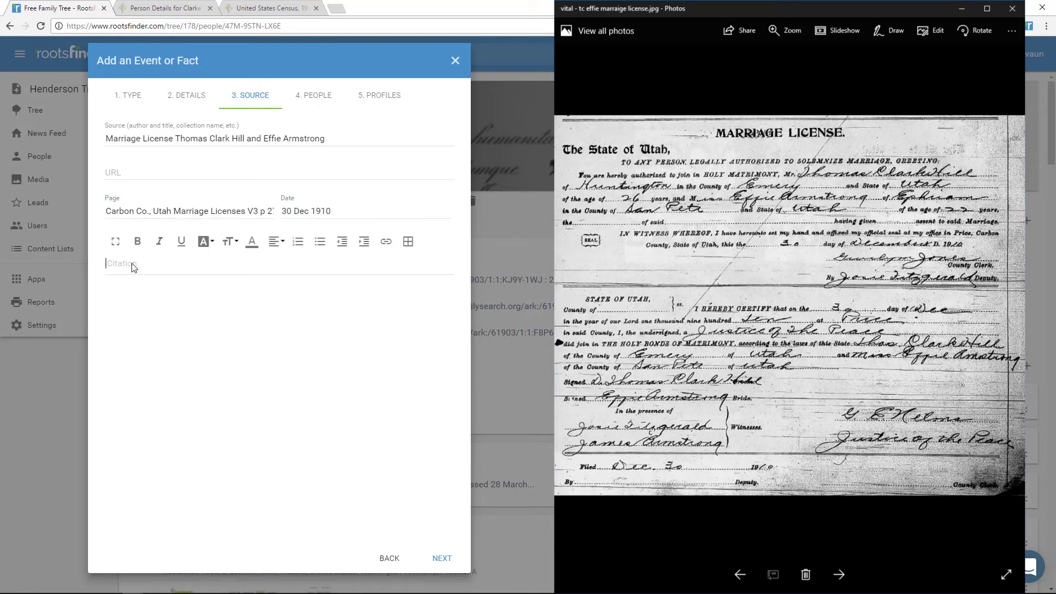
type("Carbon, Utah, Marriage records, 1894-1966, Vol 3 page 271, Thomas Clark Hill and Effie Olivia Armstrong, 30 Dec 1810; FHL microfilm 484624.")
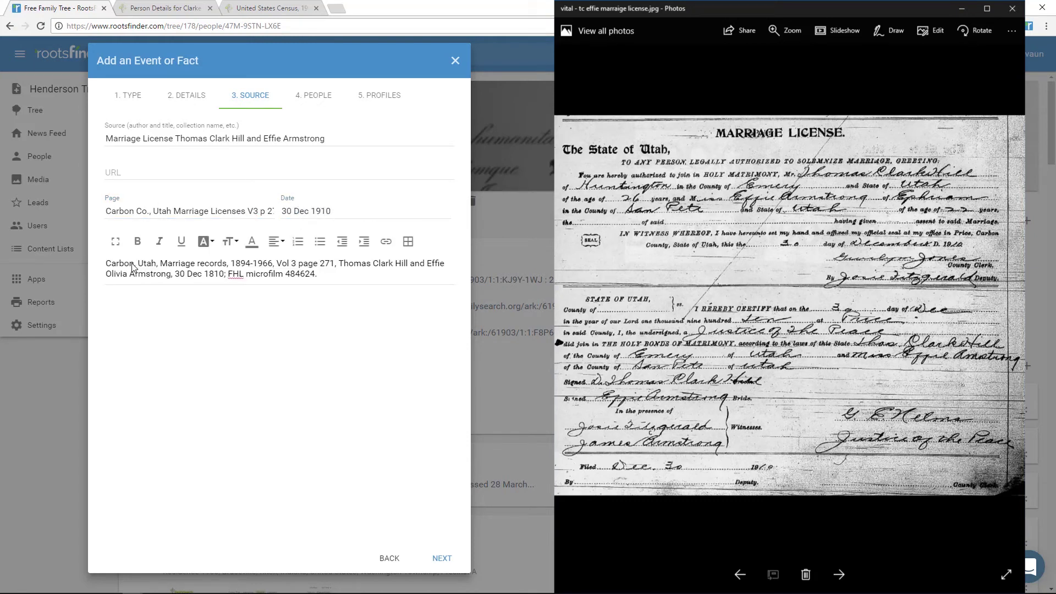
left_click(442, 558)
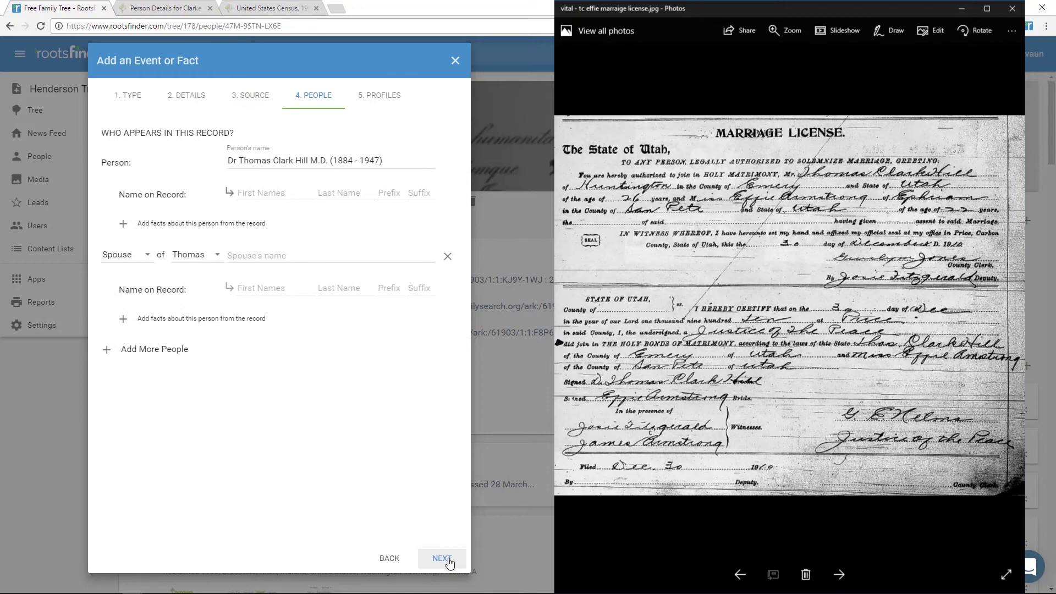
Enter the groom's first names and last name as they appear on the record
left_click(270, 192)
type("Th")
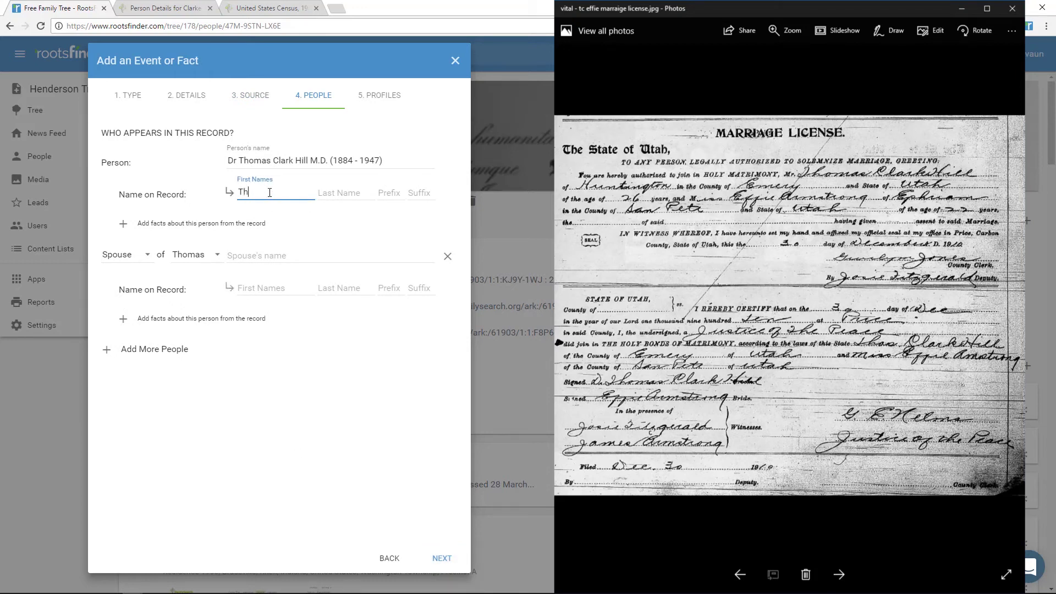
type("omas Clark")
key("Tab")
type("Hill")
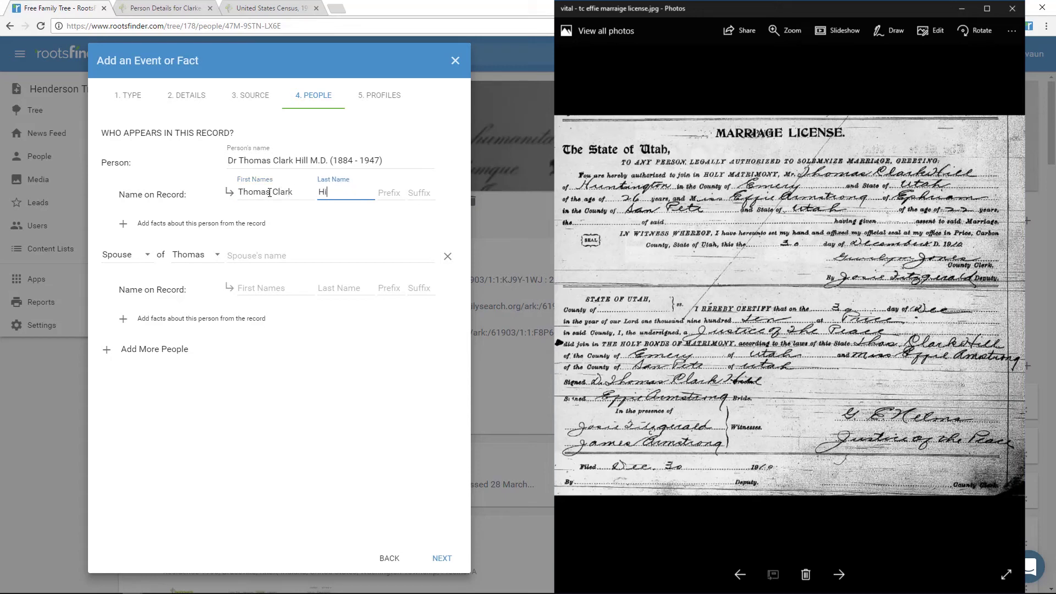
Add a Residence fact for the groom with the place Huntington, Emery, Utah, United States
left_click(124, 224)
left_click(138, 222)
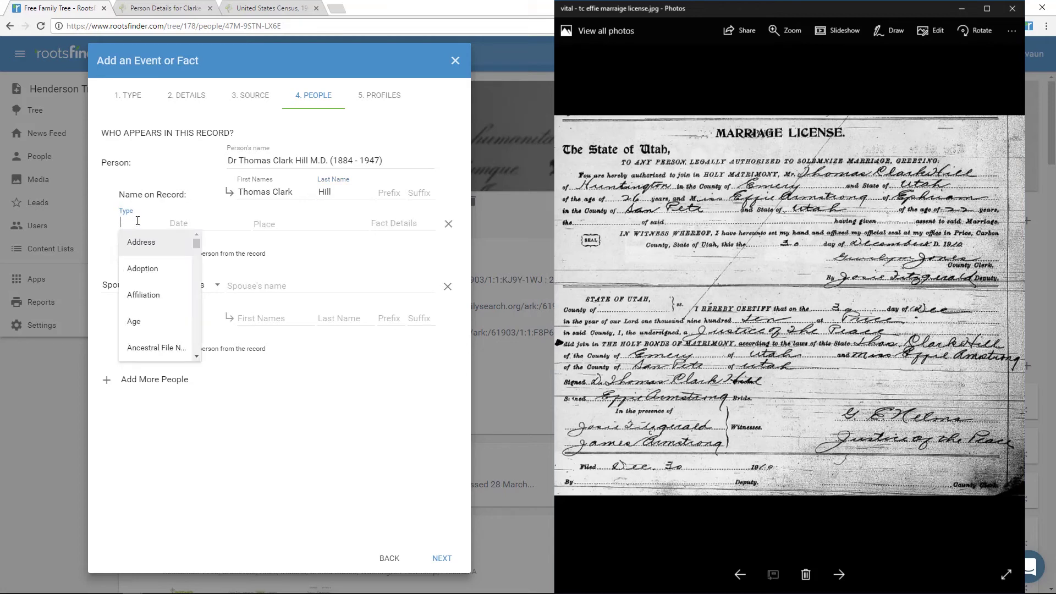
type("res")
left_click(132, 243)
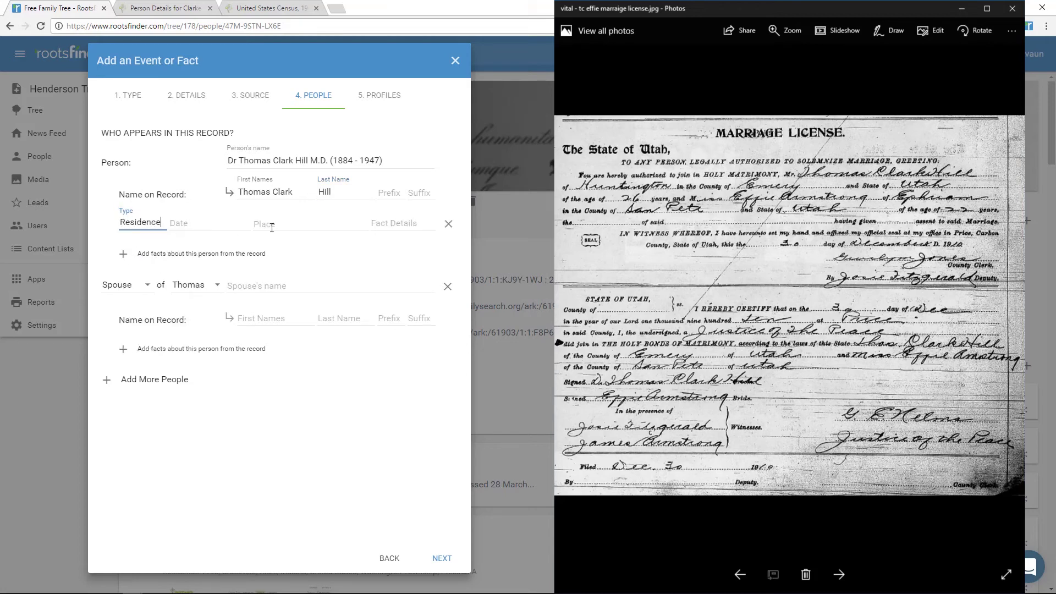
left_click(206, 222)
left_click(296, 226)
type("Hunt")
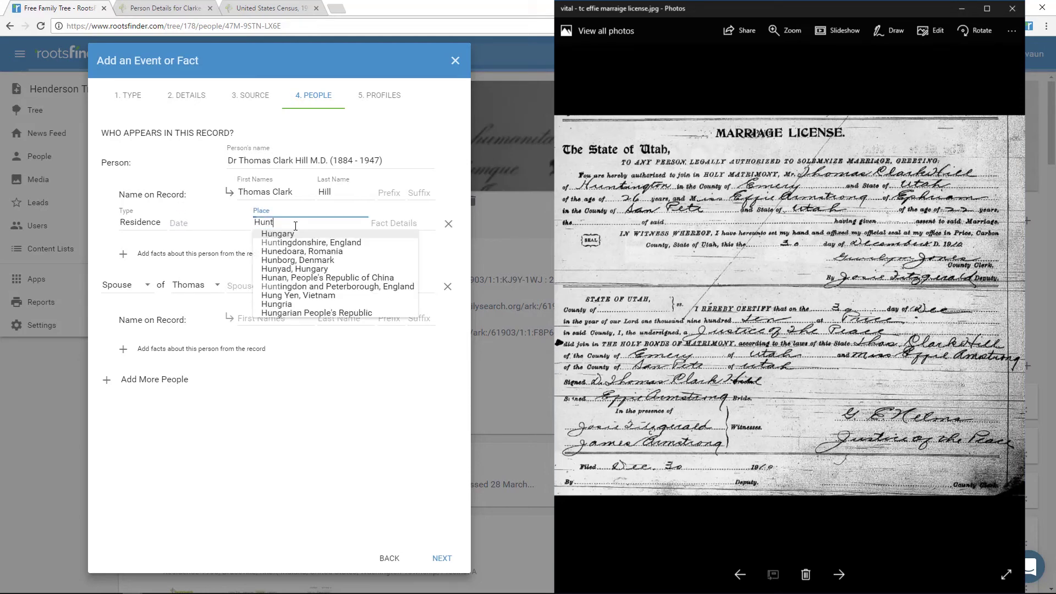
type("ingto")
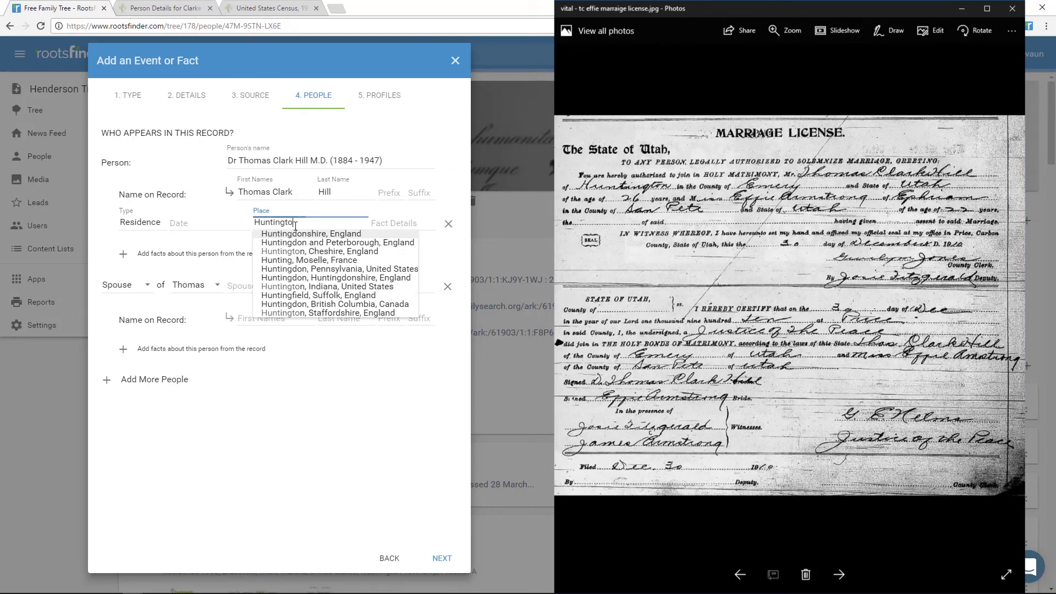
type("n, E")
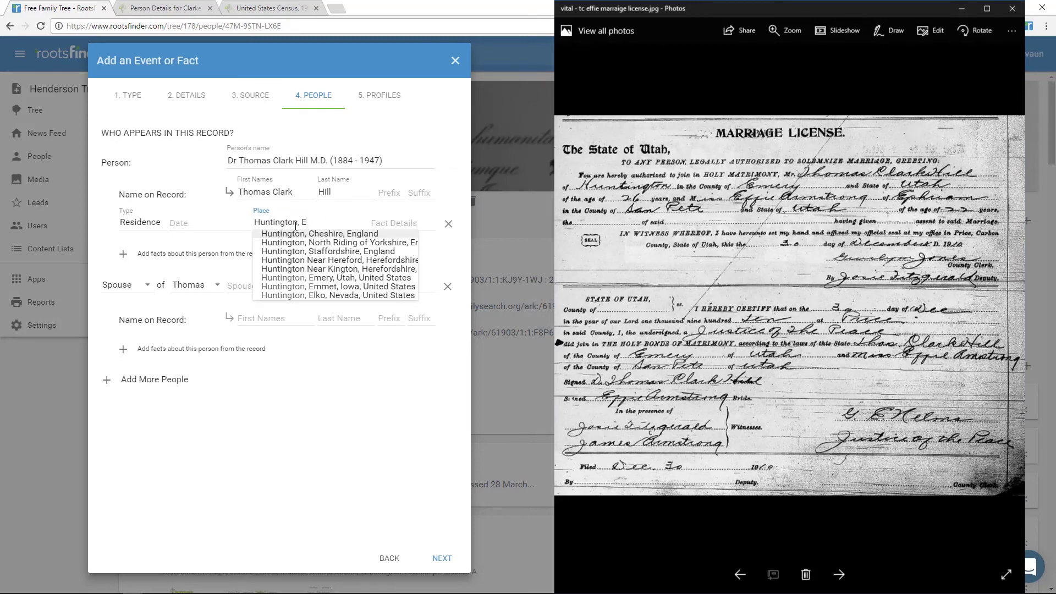
left_click(373, 278)
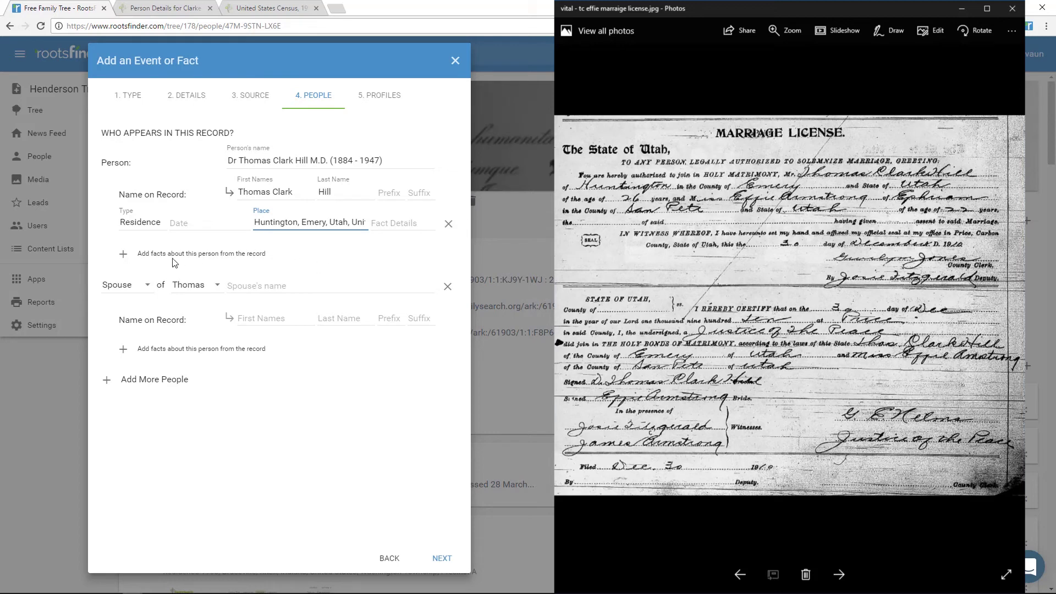
Add an Age fact for the groom with the fact details 26
left_click(131, 253)
left_click(132, 253)
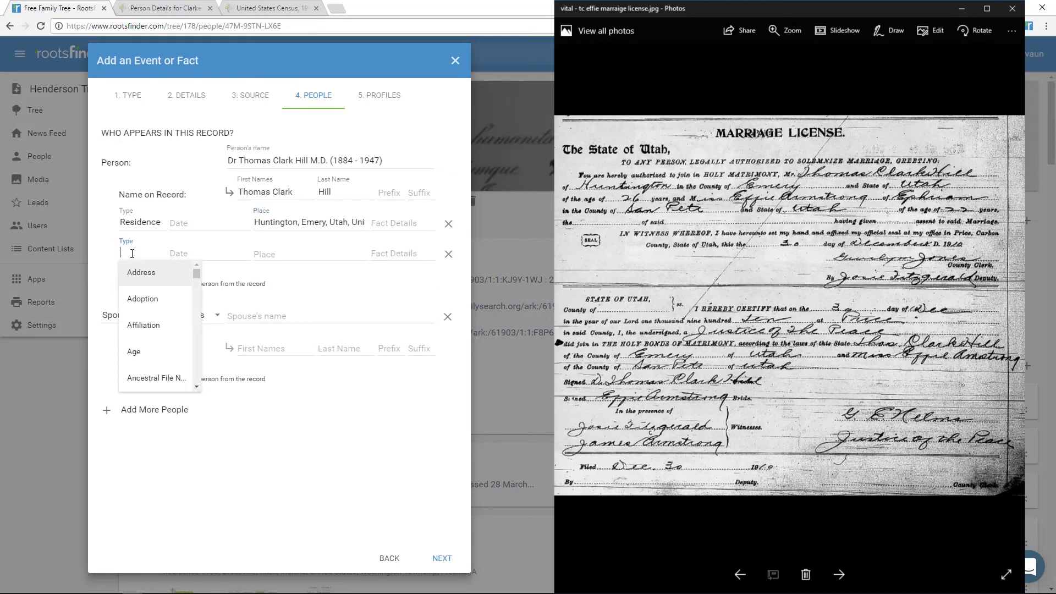
type("Age")
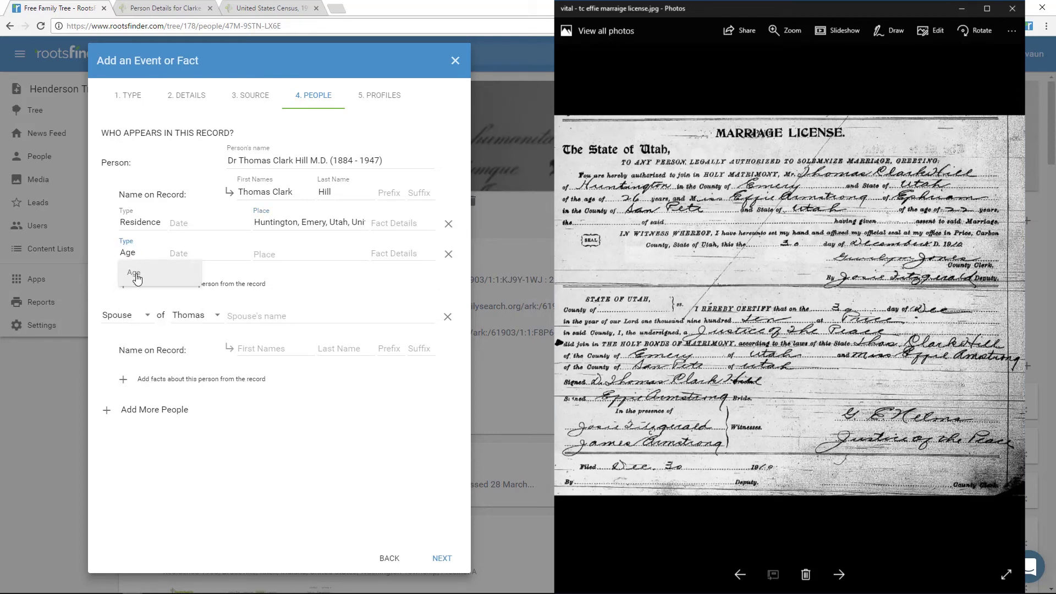
left_click(135, 272)
left_click(376, 252)
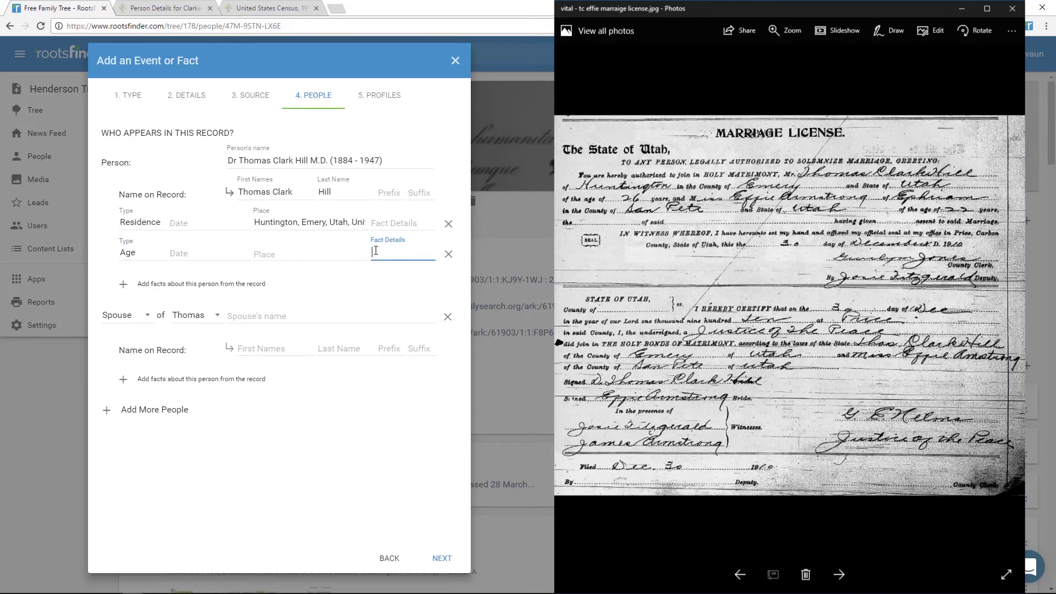
type("26")
Match the spouse to the bride's existing 1887-1928 profile and copy that profile's name into her name on the record
left_click(256, 317)
type("E")
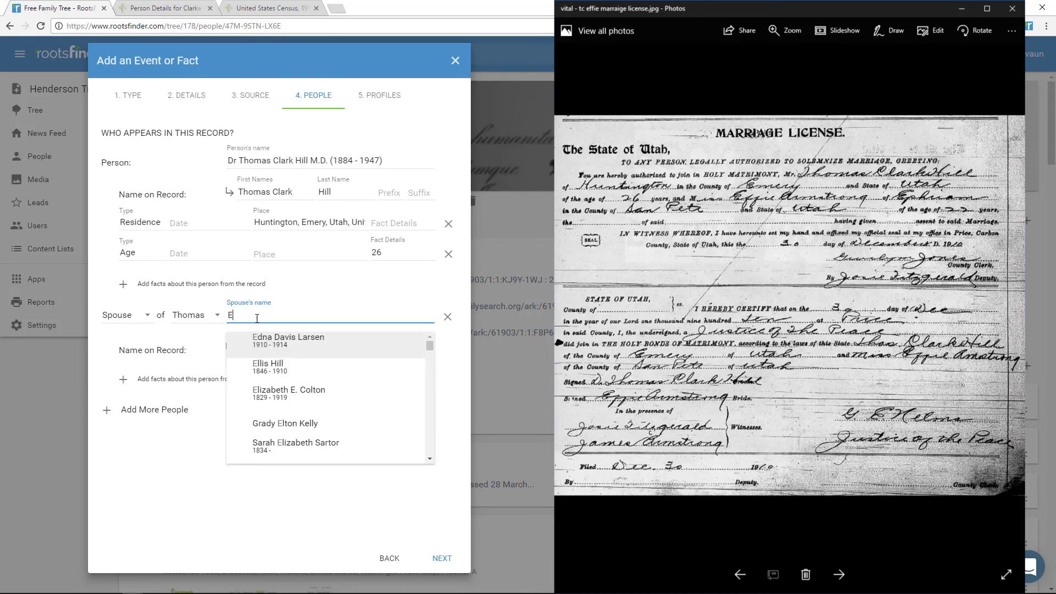
type("ffie")
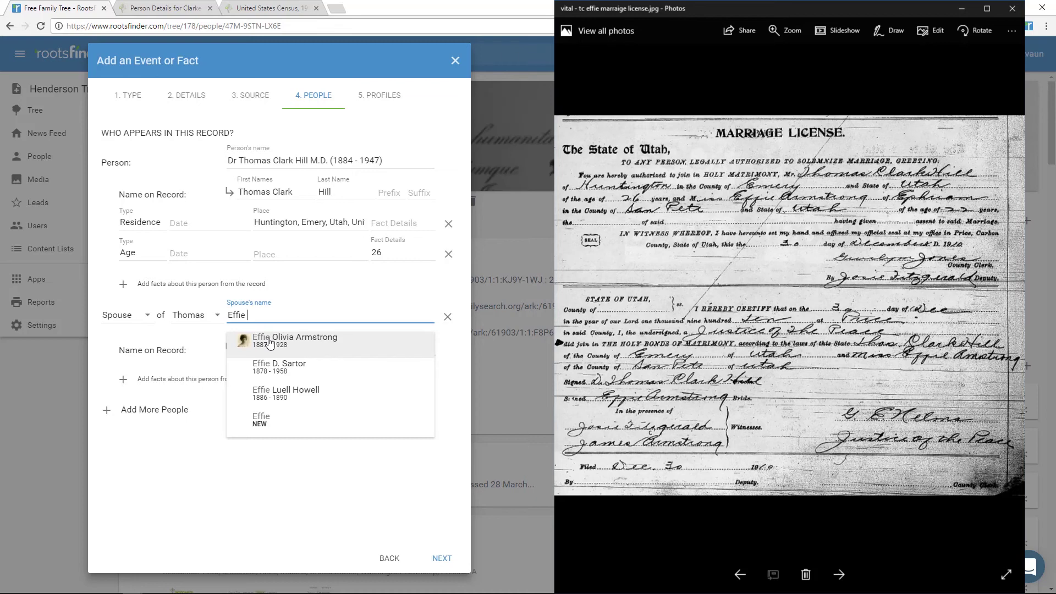
left_click(269, 344)
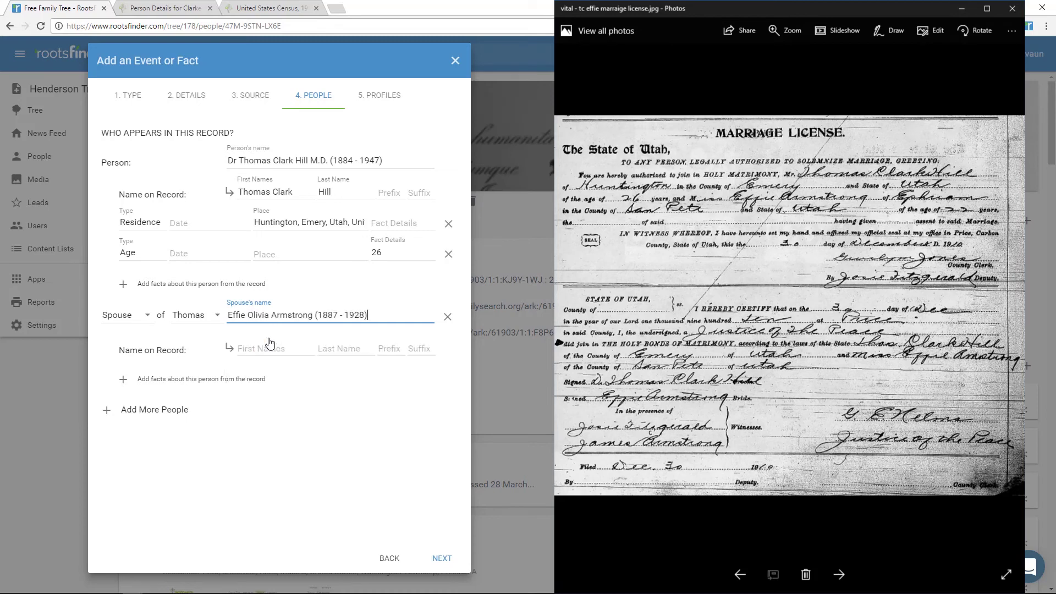
left_click(230, 352)
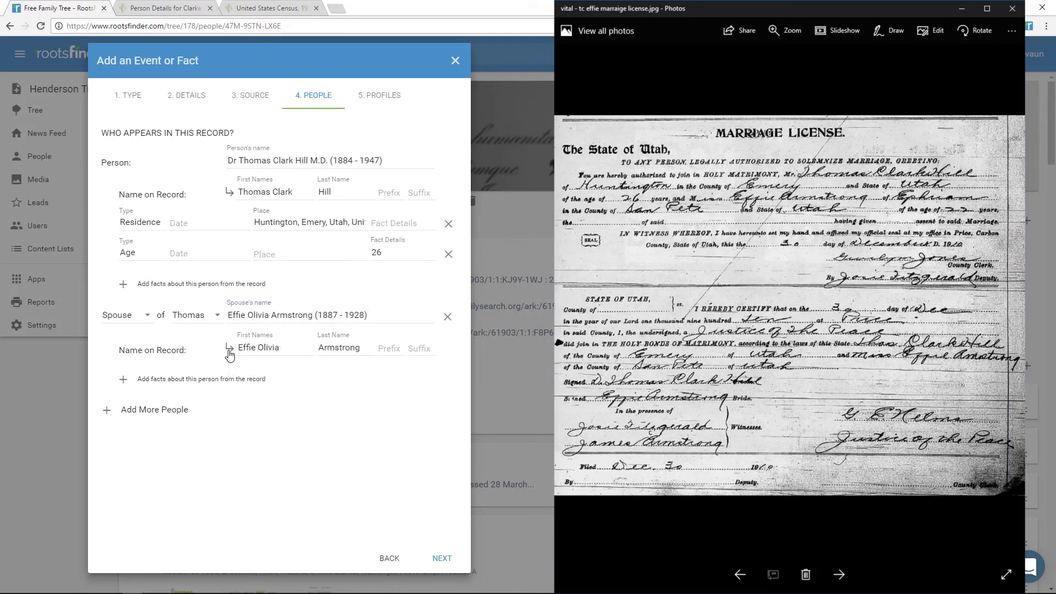
Remove the middle name from the bride's first names in her name on the record
double_click(272, 350)
key("BackSpace")
key("BackSpace")
Add a Residence fact for the bride with the place Ephraim, Sanpete, Utah, United States
left_click(135, 379)
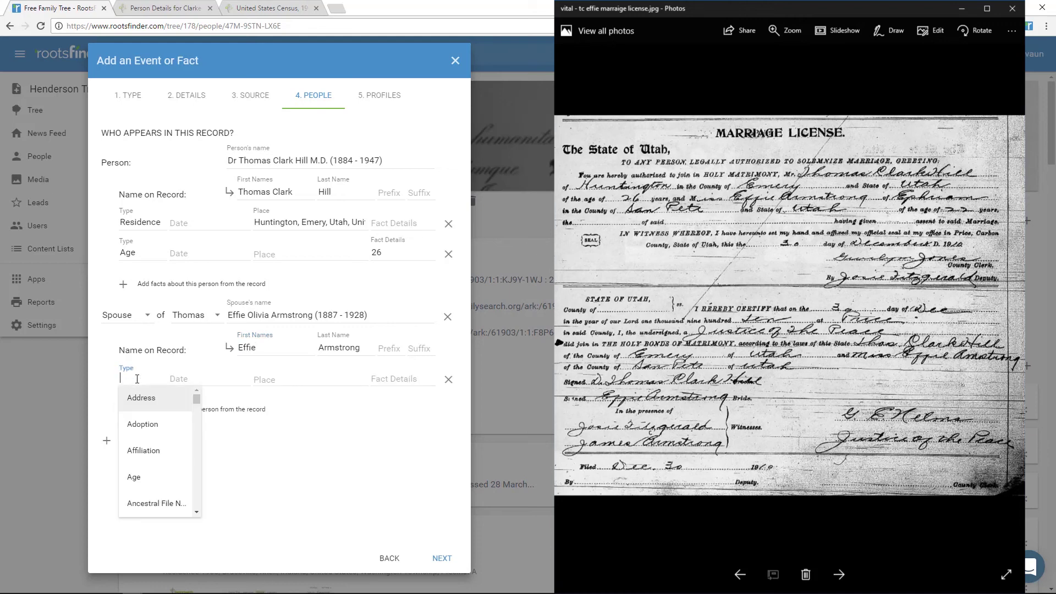
type("res")
left_click(141, 398)
left_click(314, 385)
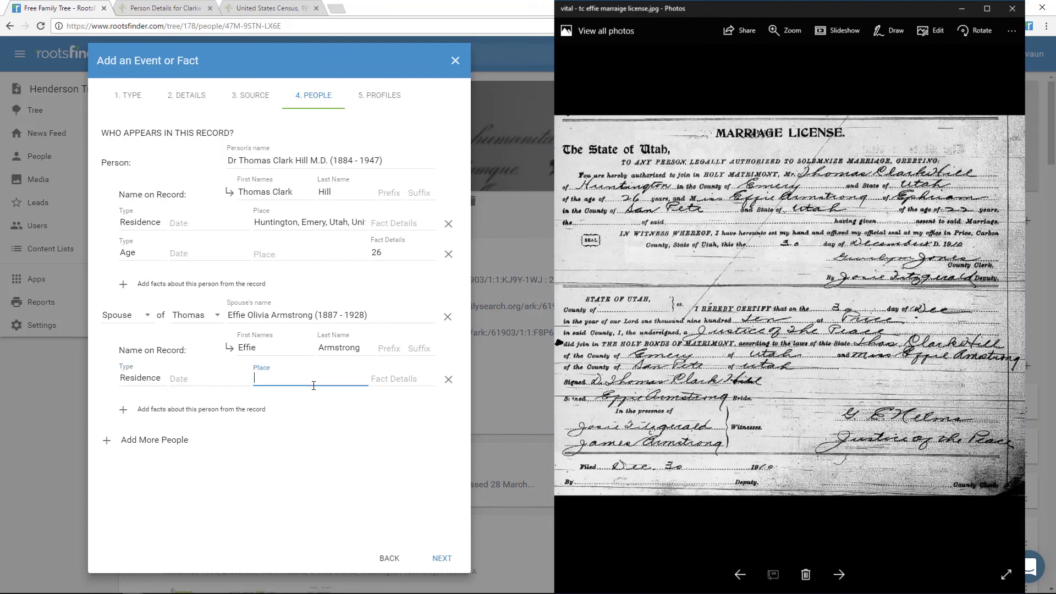
type("Ephraim")
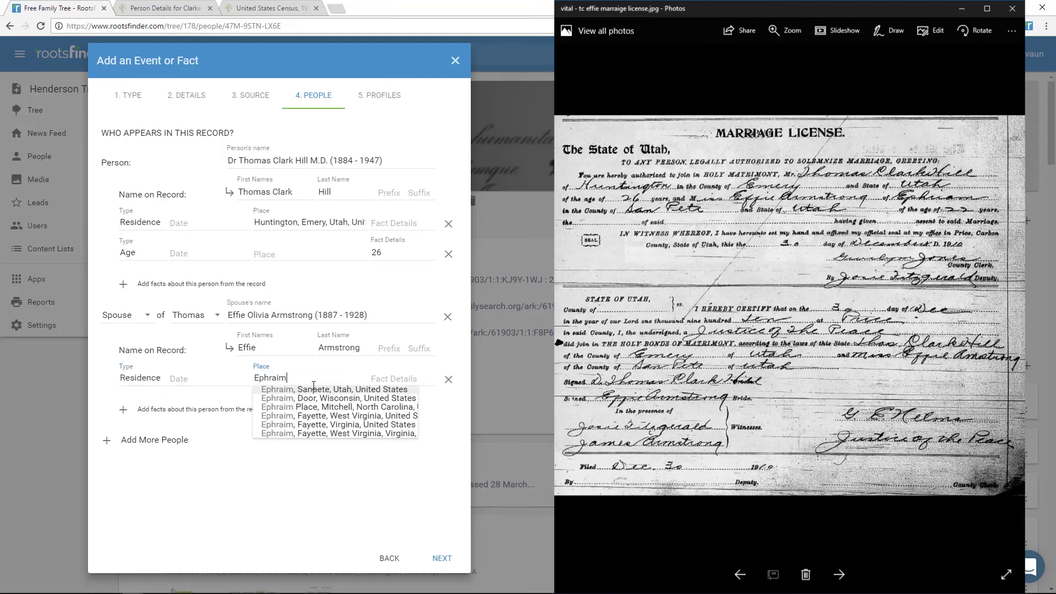
left_click(313, 389)
Add an Age fact for the bride with the fact details 22, and set the groom's name prefix to Dr
left_click(123, 410)
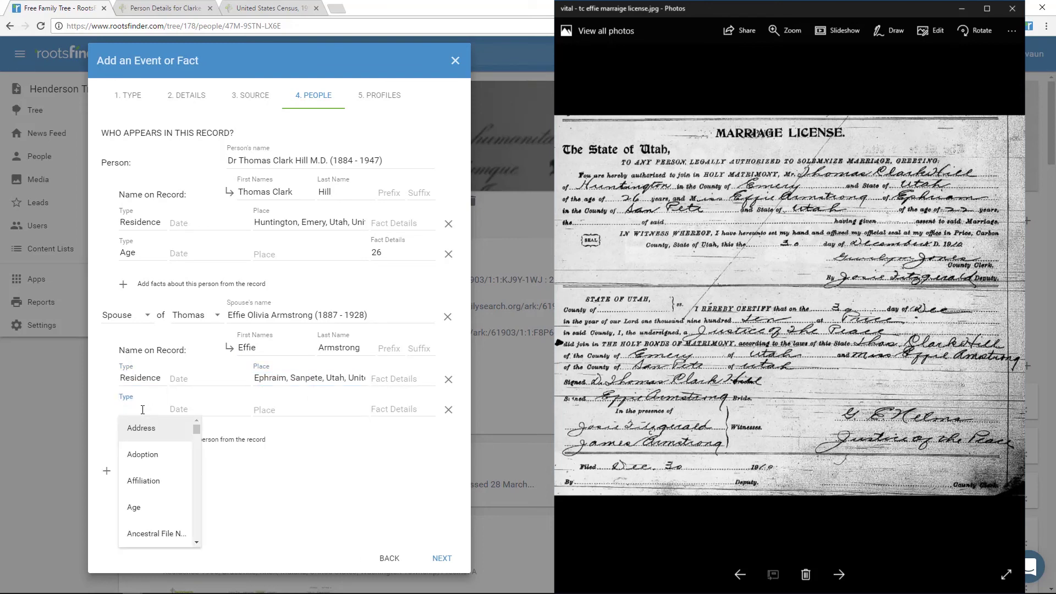
type("age")
left_click(138, 430)
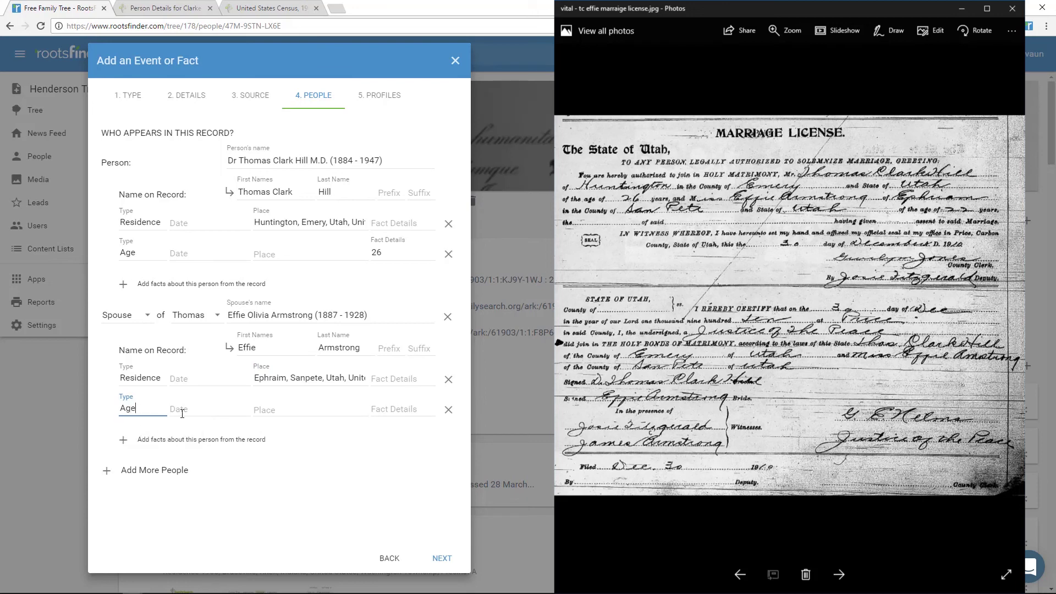
left_click(374, 408)
type("22")
left_click(389, 192)
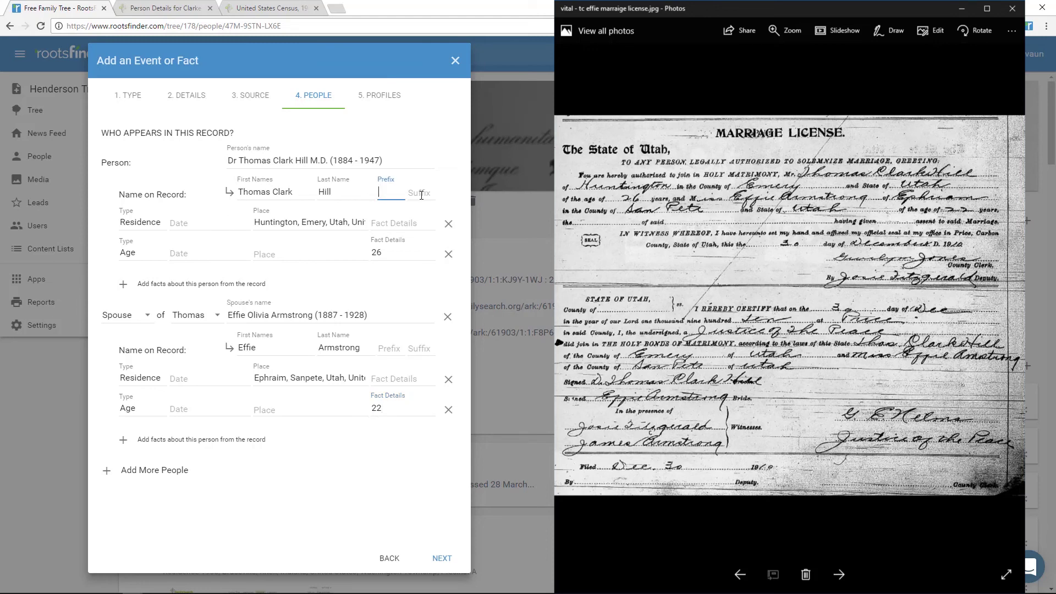
type("Dr.")
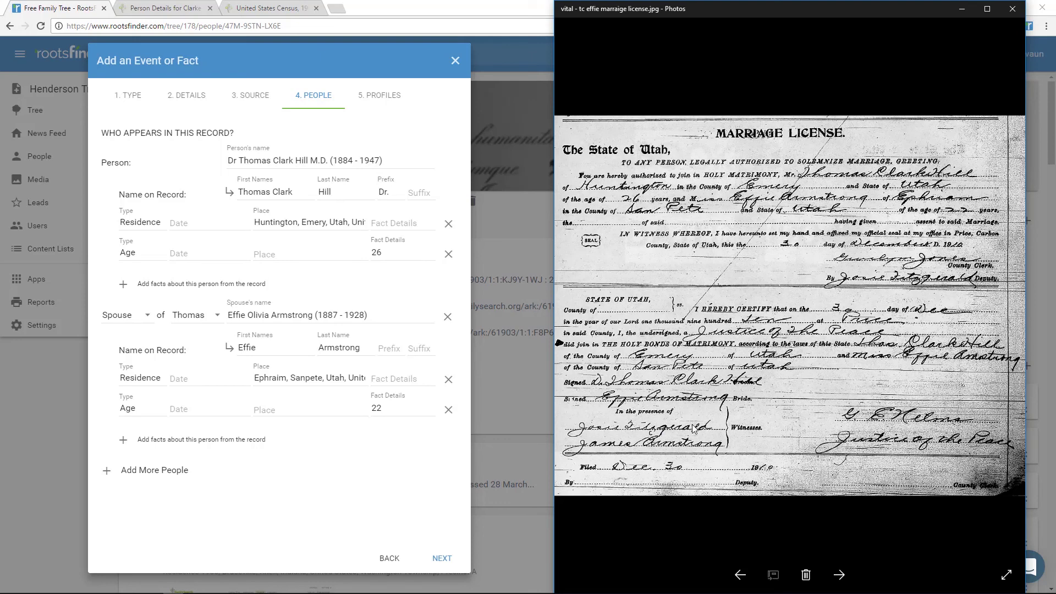
Add a third person to the record with the relation Other and the role Witness
left_click(111, 474)
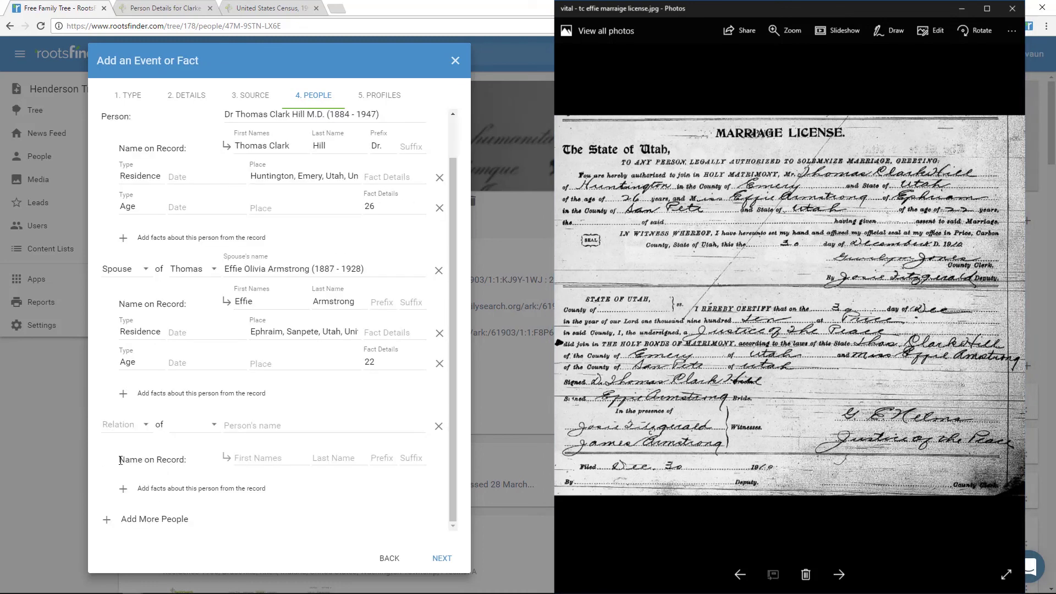
left_click(129, 434)
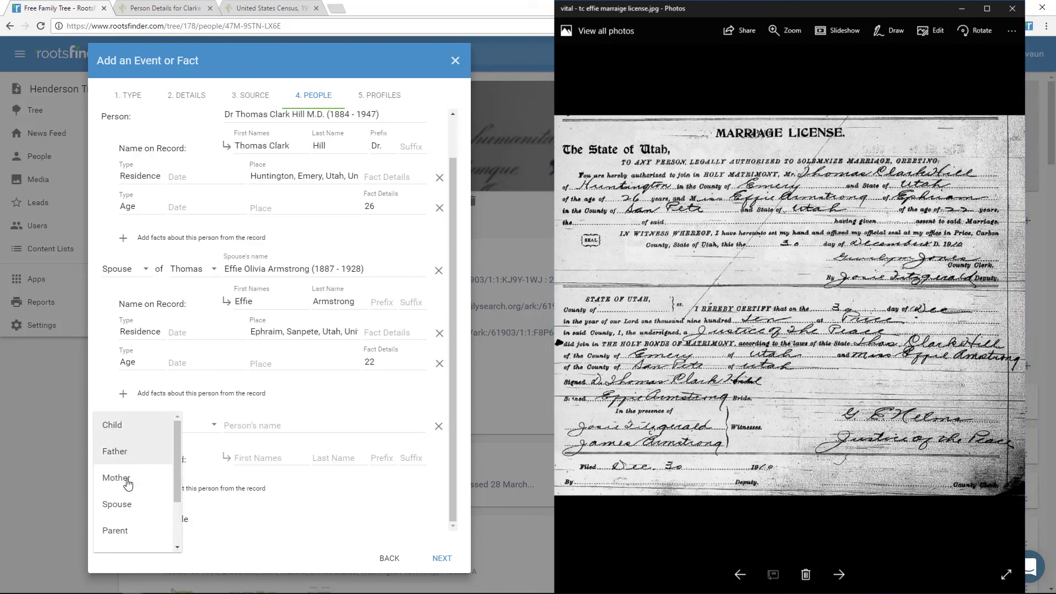
scroll(123, 484, "down", 2)
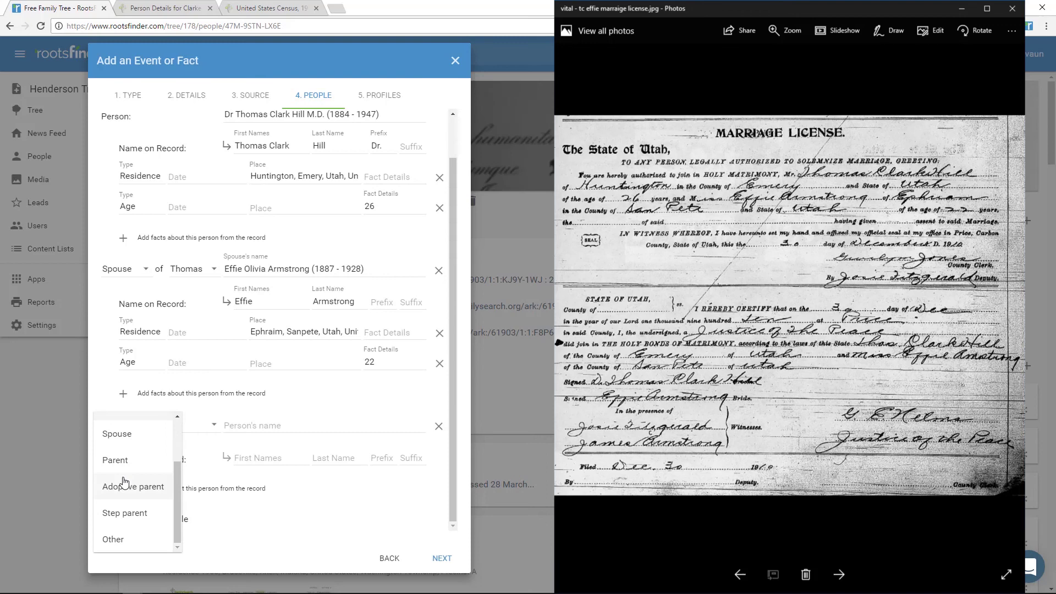
left_click(122, 542)
left_click(175, 428)
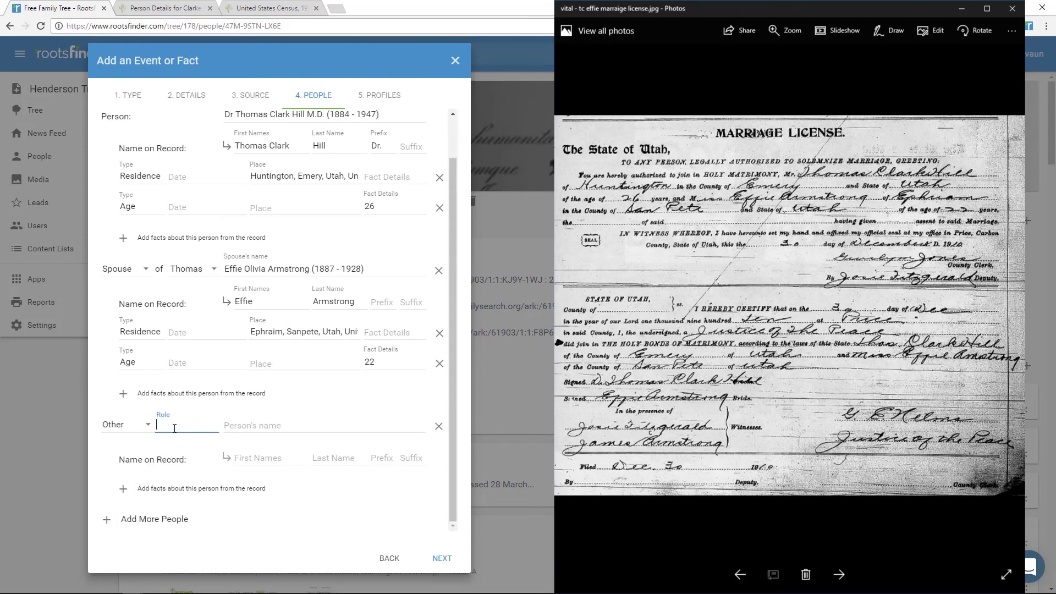
type("Witness")
Match the first witness to the existing 1844-1915 profile and copy that profile's name into the name on the record
left_click(248, 430)
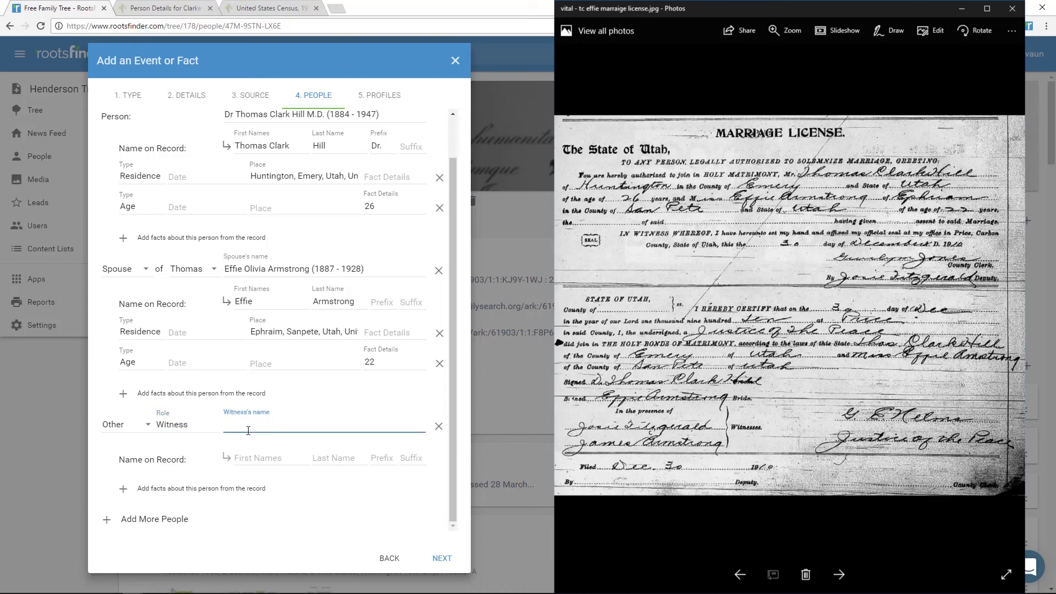
type("Ja")
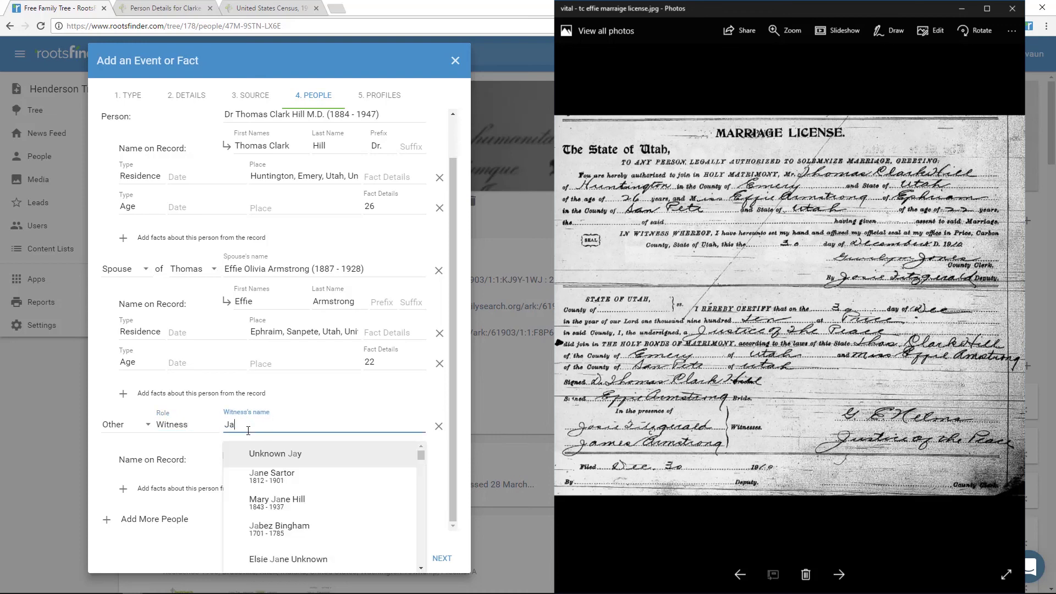
type("mes Arms")
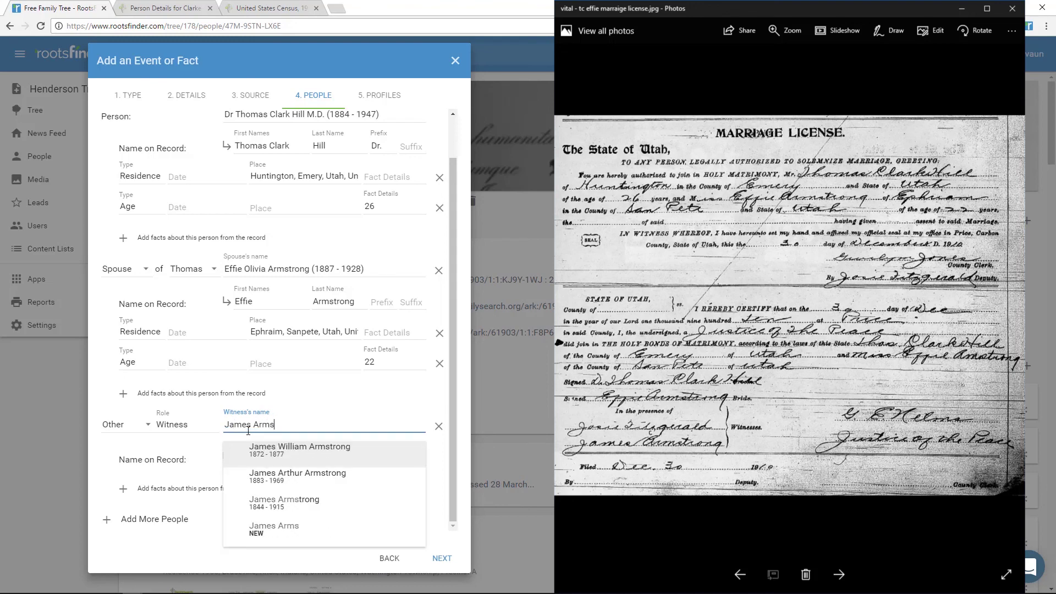
left_click(288, 513)
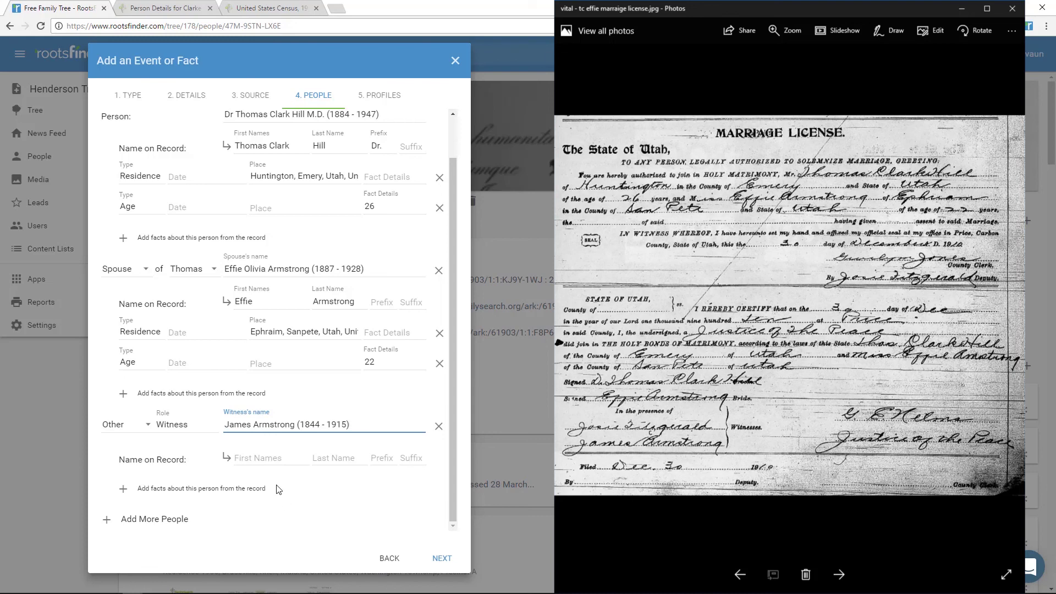
left_click(226, 458)
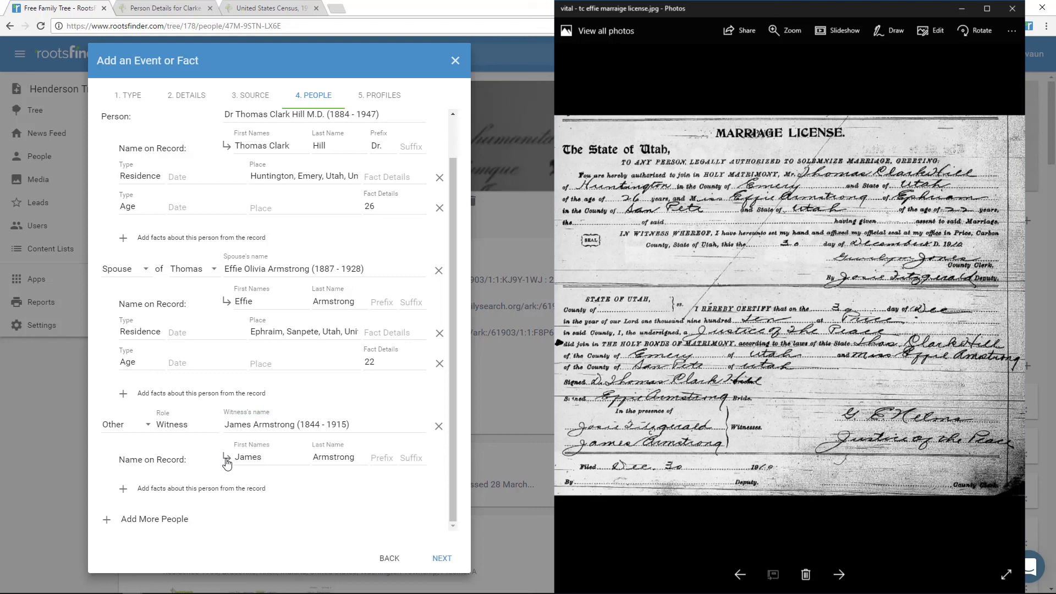
left_click(227, 464)
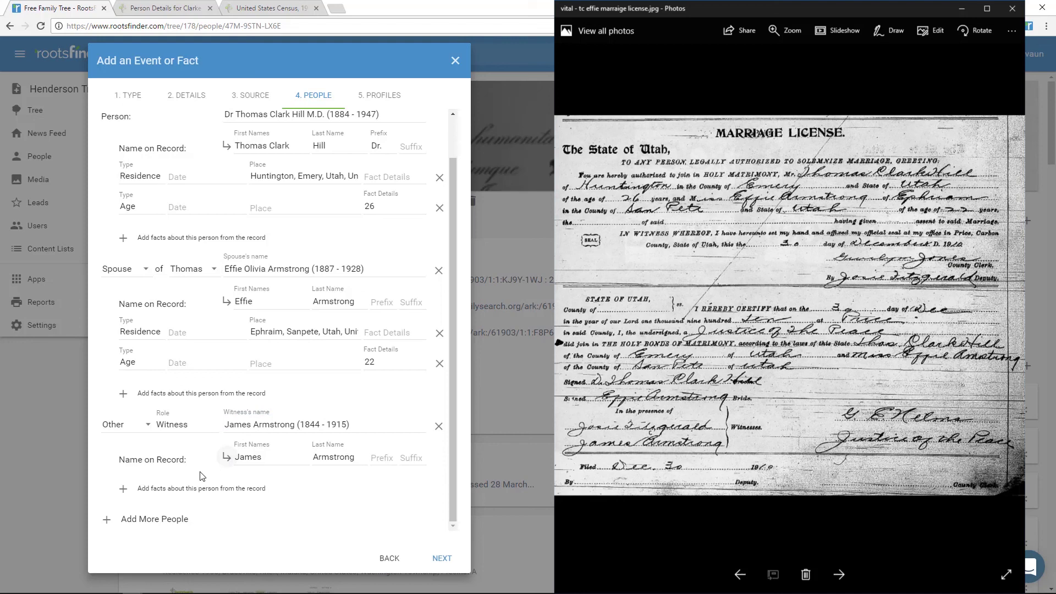
Add a fourth person to the record, also with the relation Other and the role Witness
left_click(108, 521)
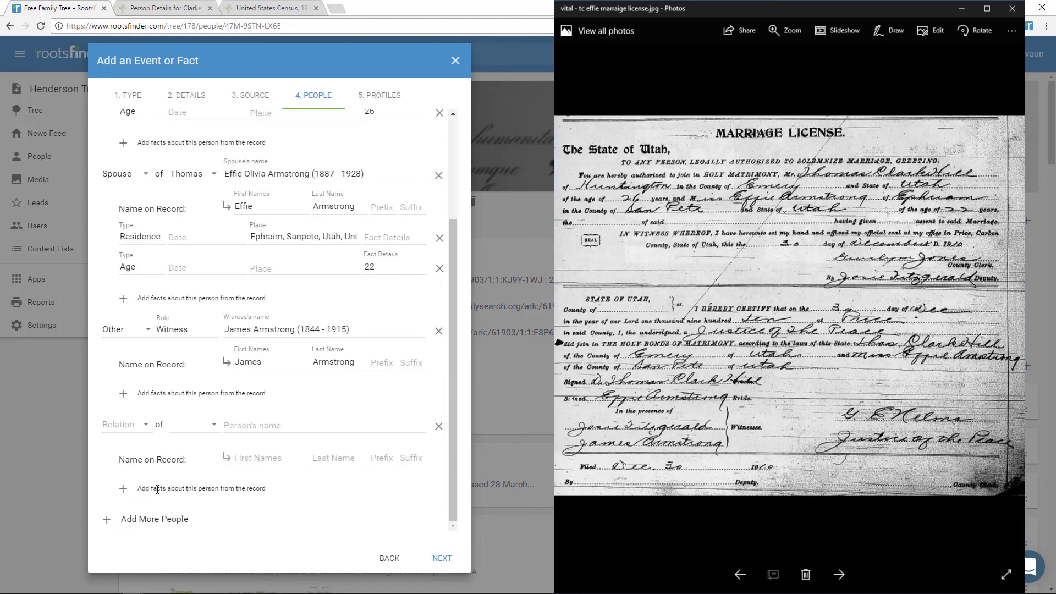
left_click(140, 425)
scroll(126, 476, "down", 3)
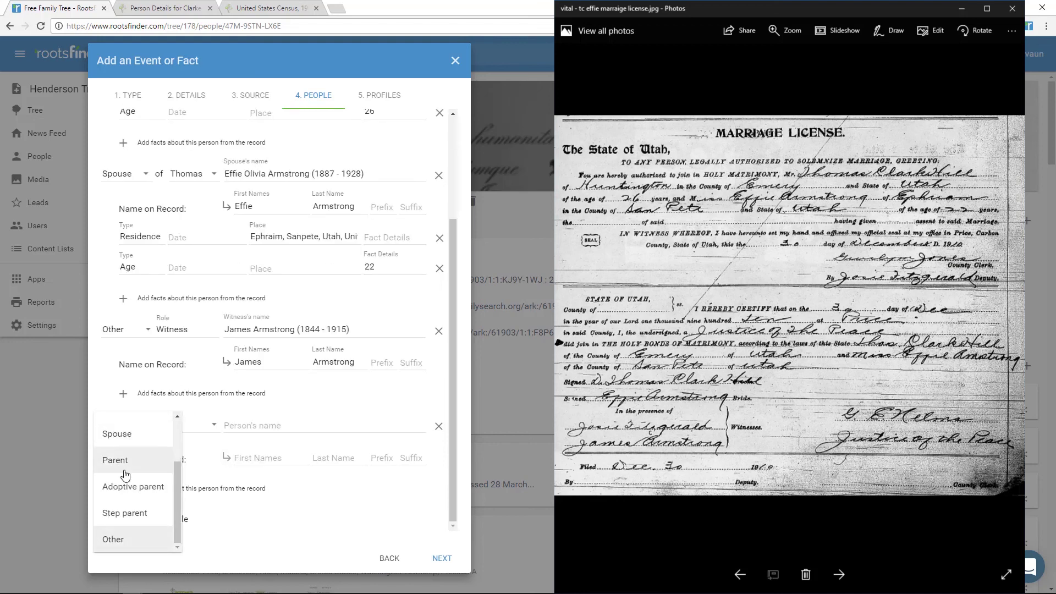
left_click(117, 540)
left_click(191, 425)
type("Witness")
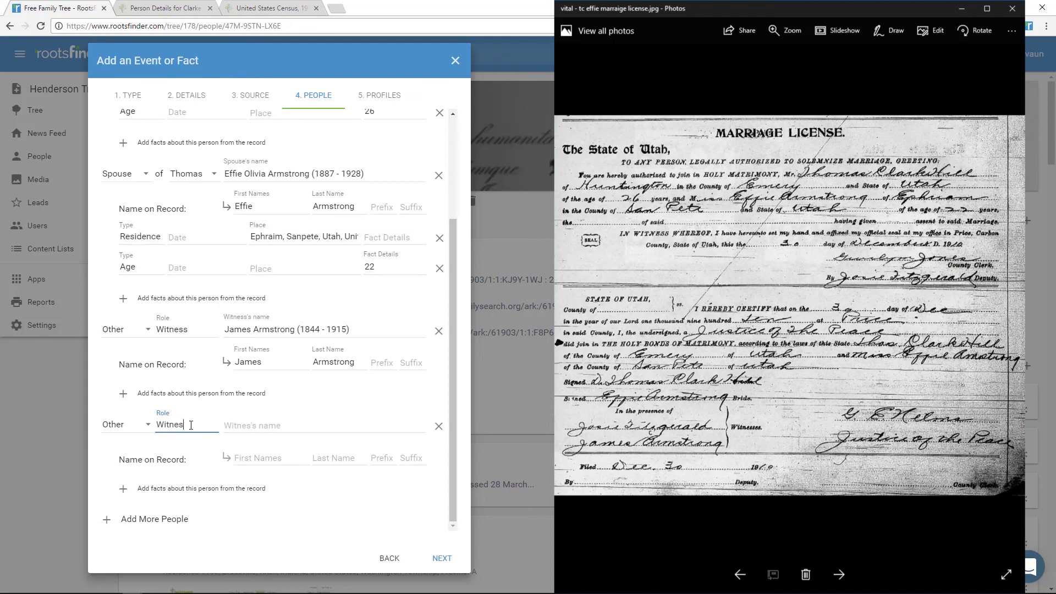
Enter the second witness's full name as a new person and save the event without copying any facts to the profiles
left_click(254, 426)
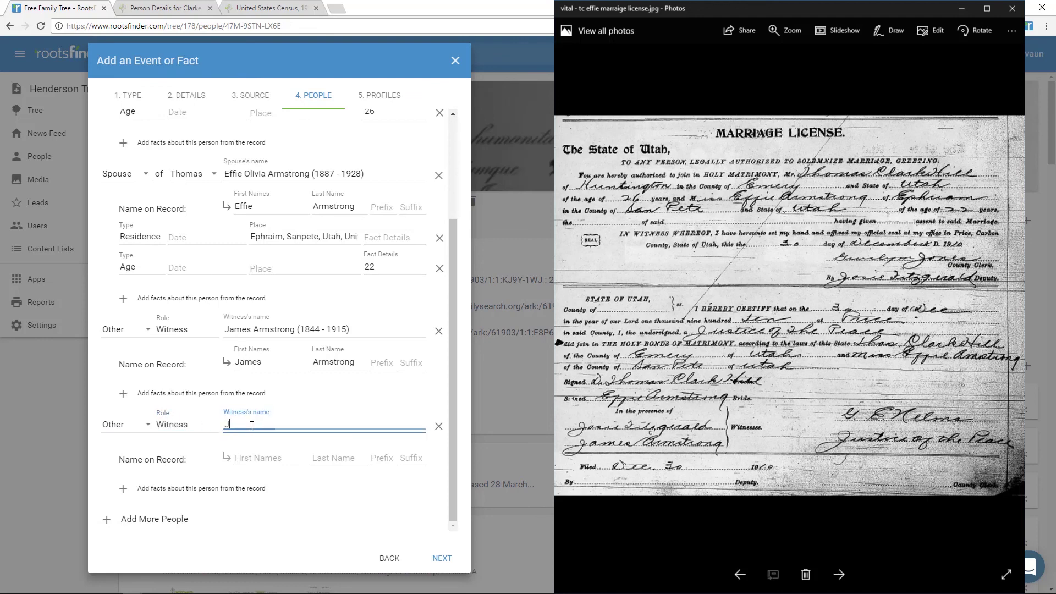
type("Josie F")
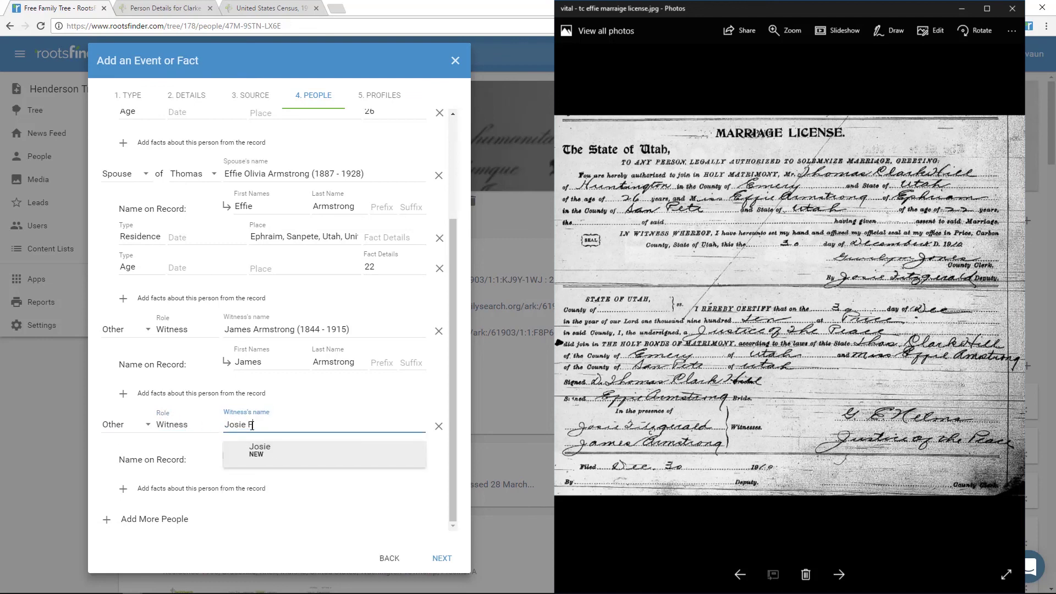
type("itzgerald")
left_click(261, 454)
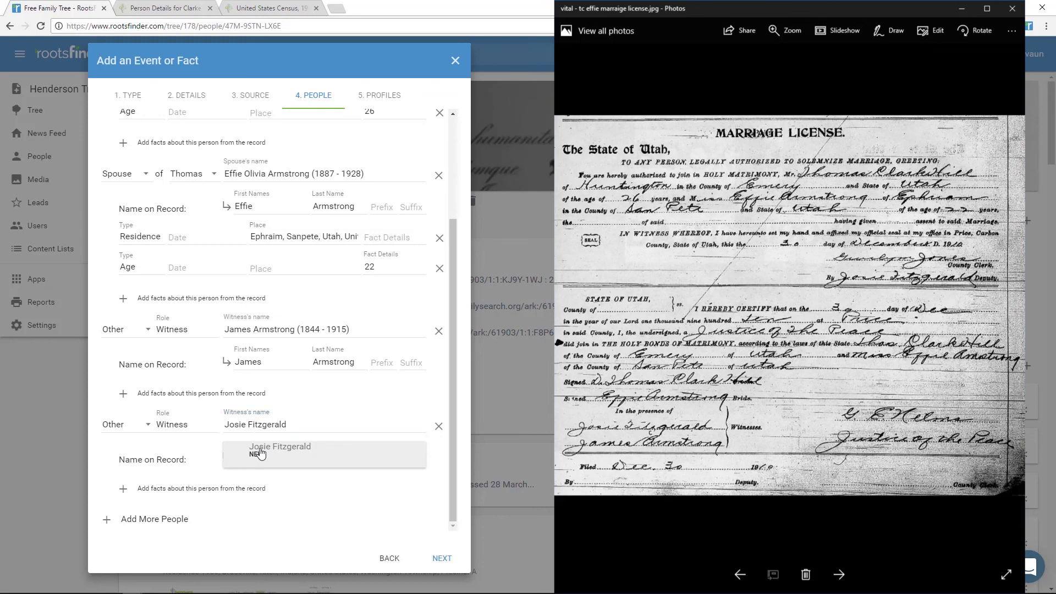
left_click(440, 559)
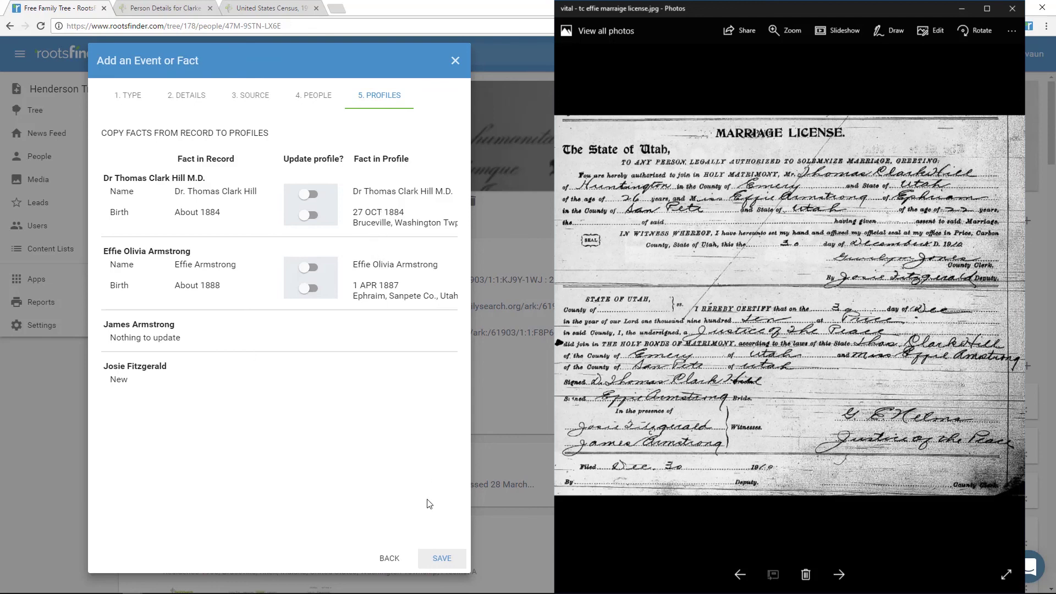
left_click(443, 559)
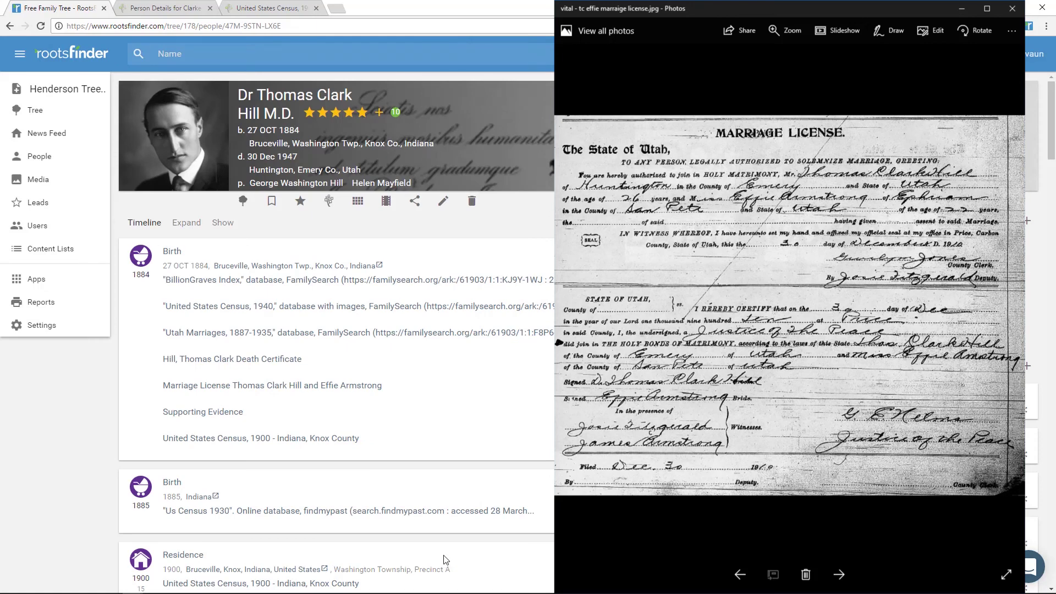
Expand the 1910 Marriage License event's source in the timeline and review its image, citation, transcription and listed people
scroll(444, 557, "down", 5)
scroll(385, 490, "down", 20)
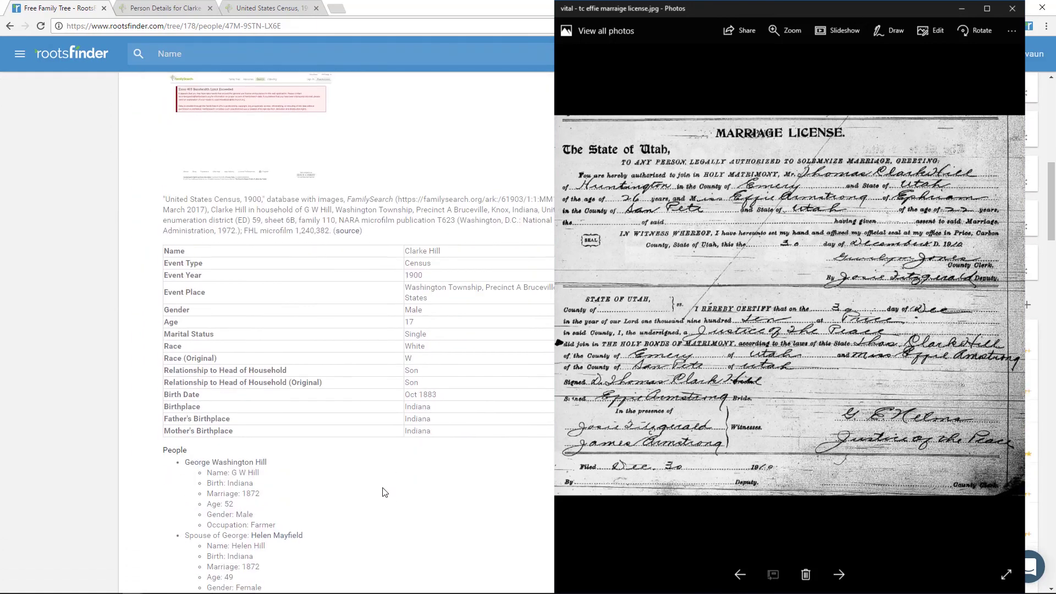
scroll(380, 488, "down", 2)
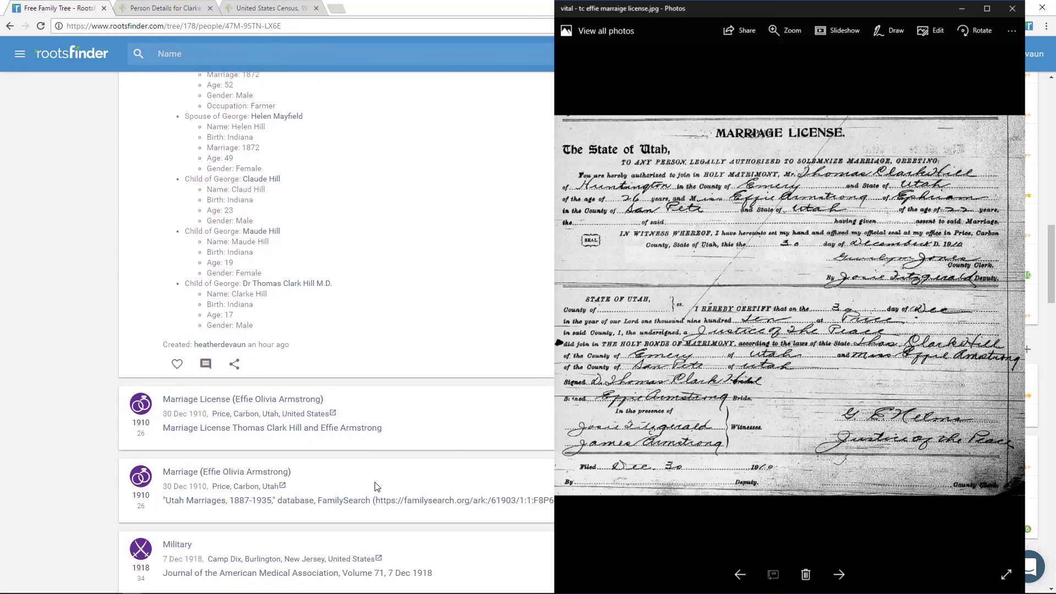
left_click(311, 402)
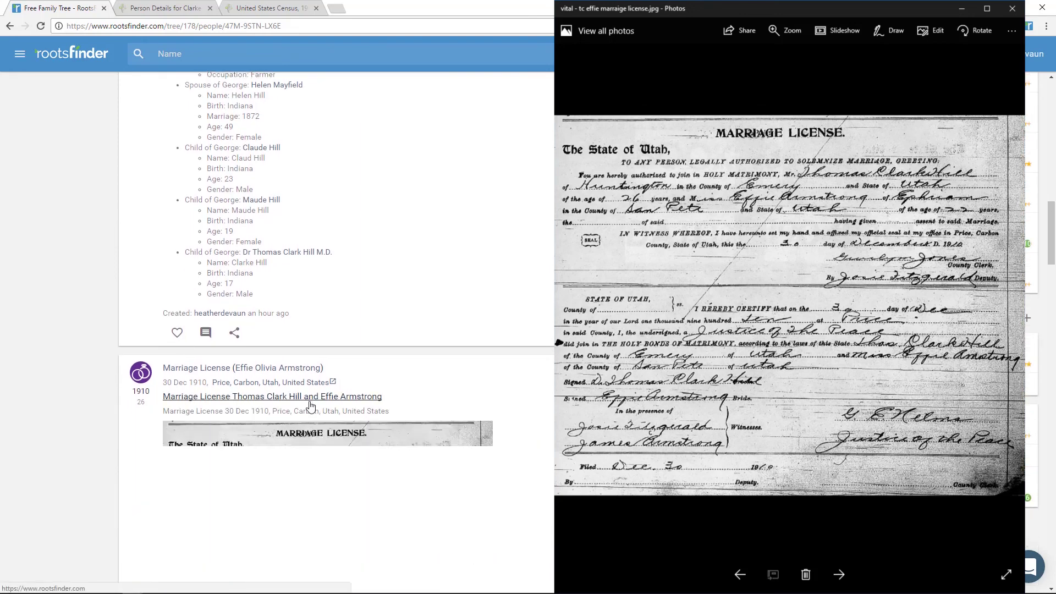
scroll(328, 449, "down", 3)
scroll(328, 450, "down", 5)
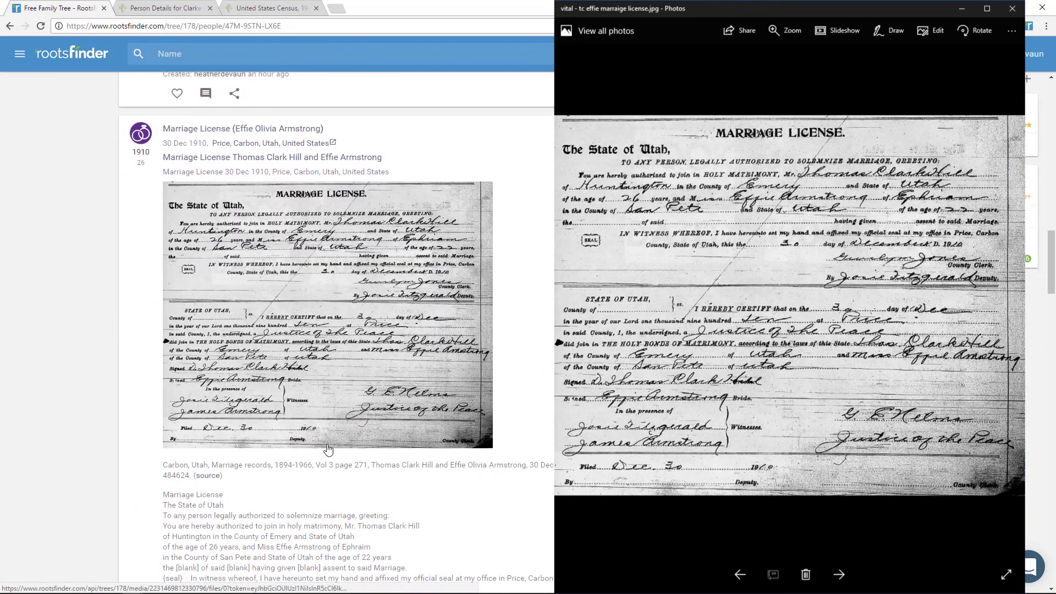
scroll(288, 454, "down", 5)
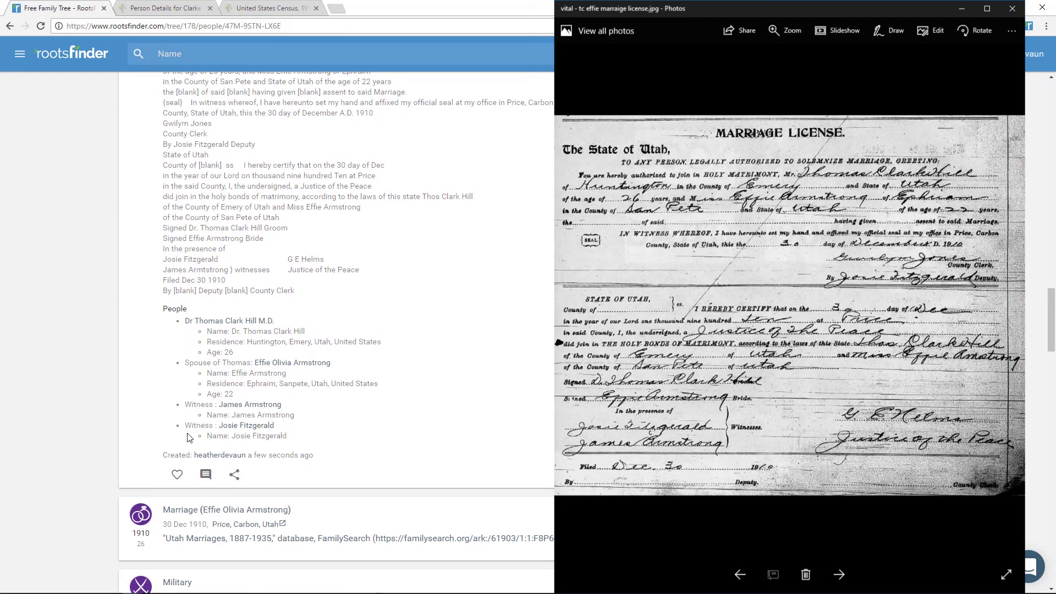
scroll(187, 438, "down", 2)
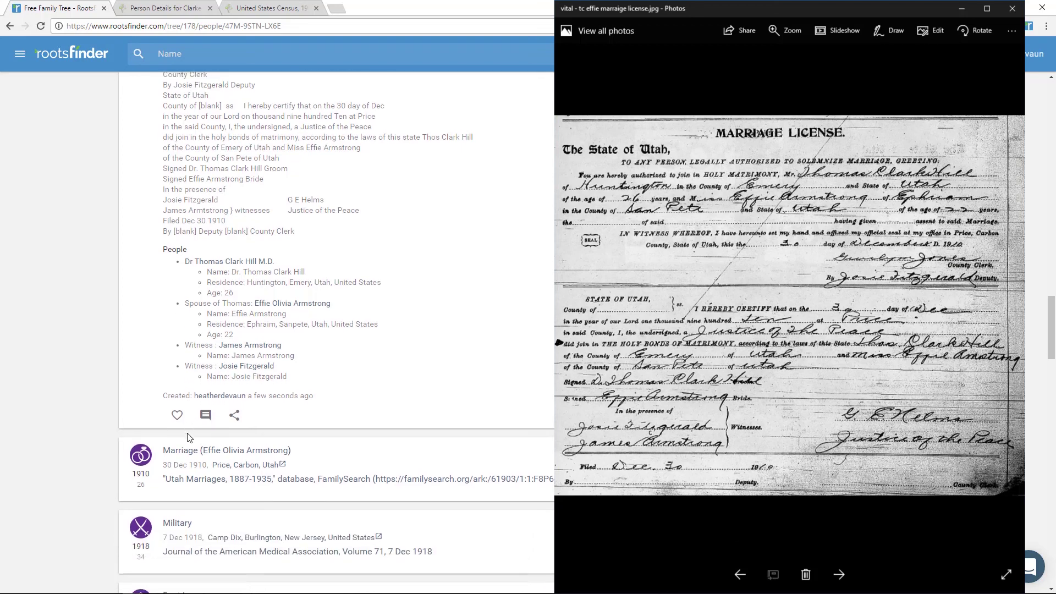